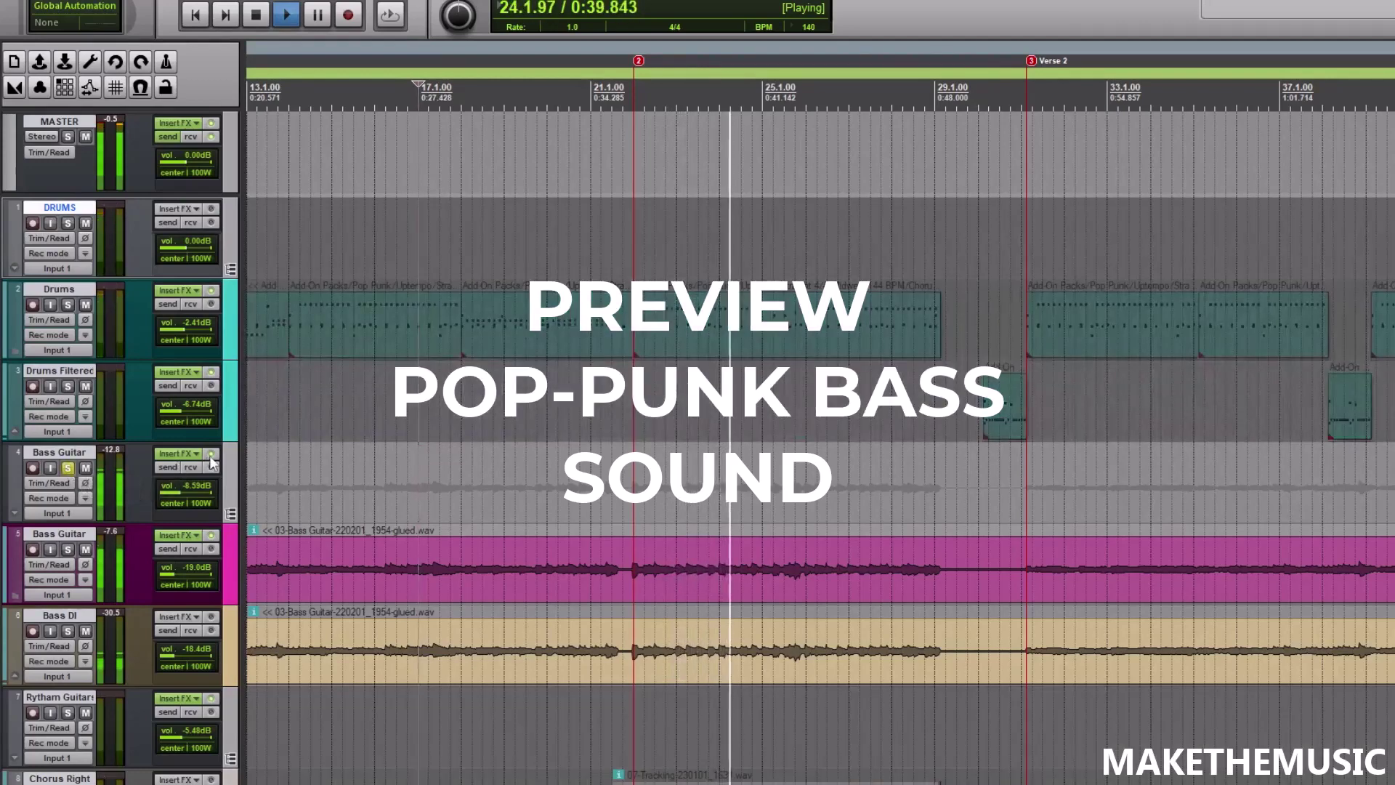
# Bypass and re-enable the effect chain on the soloed Bass Guitar folder track during playback to compare the sound
pyautogui.click(212, 454)
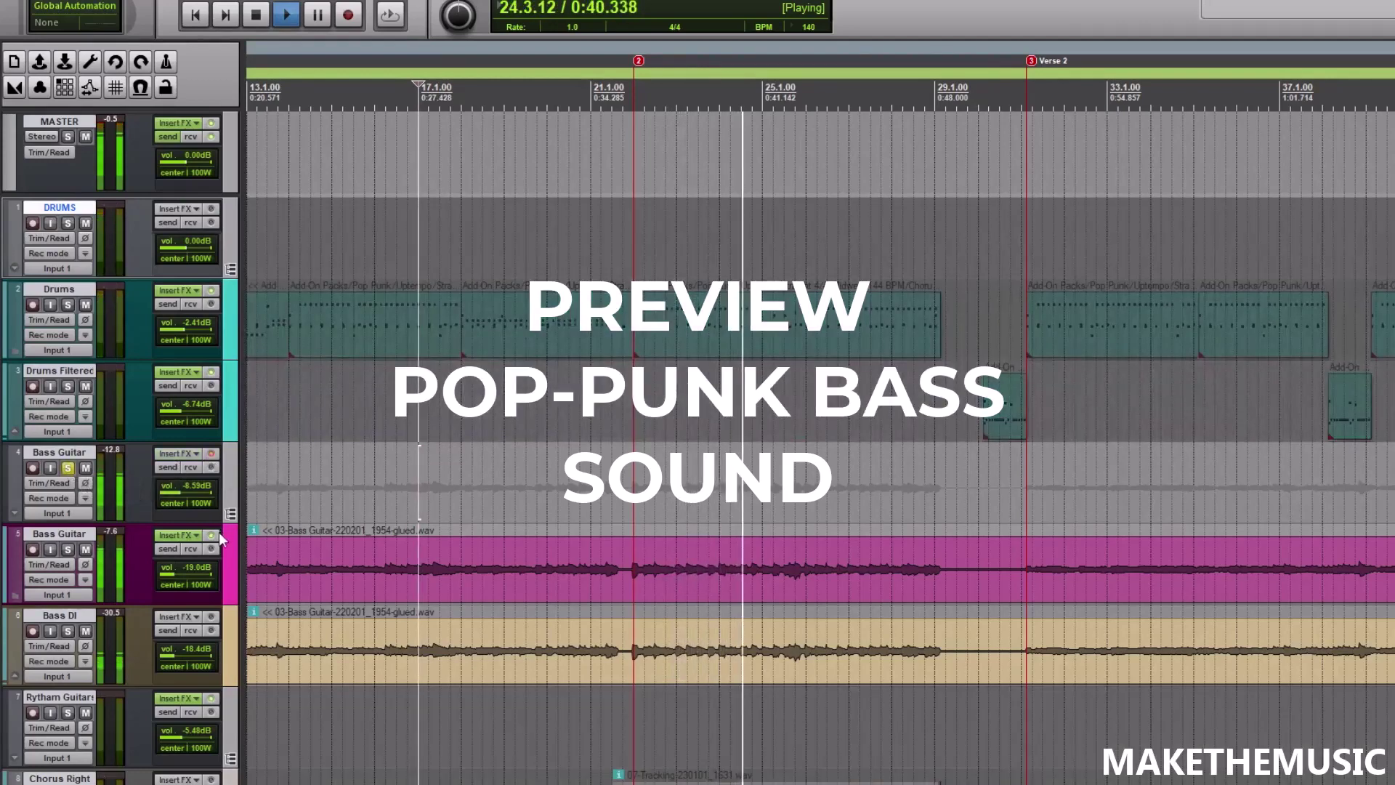
pyautogui.click(211, 454)
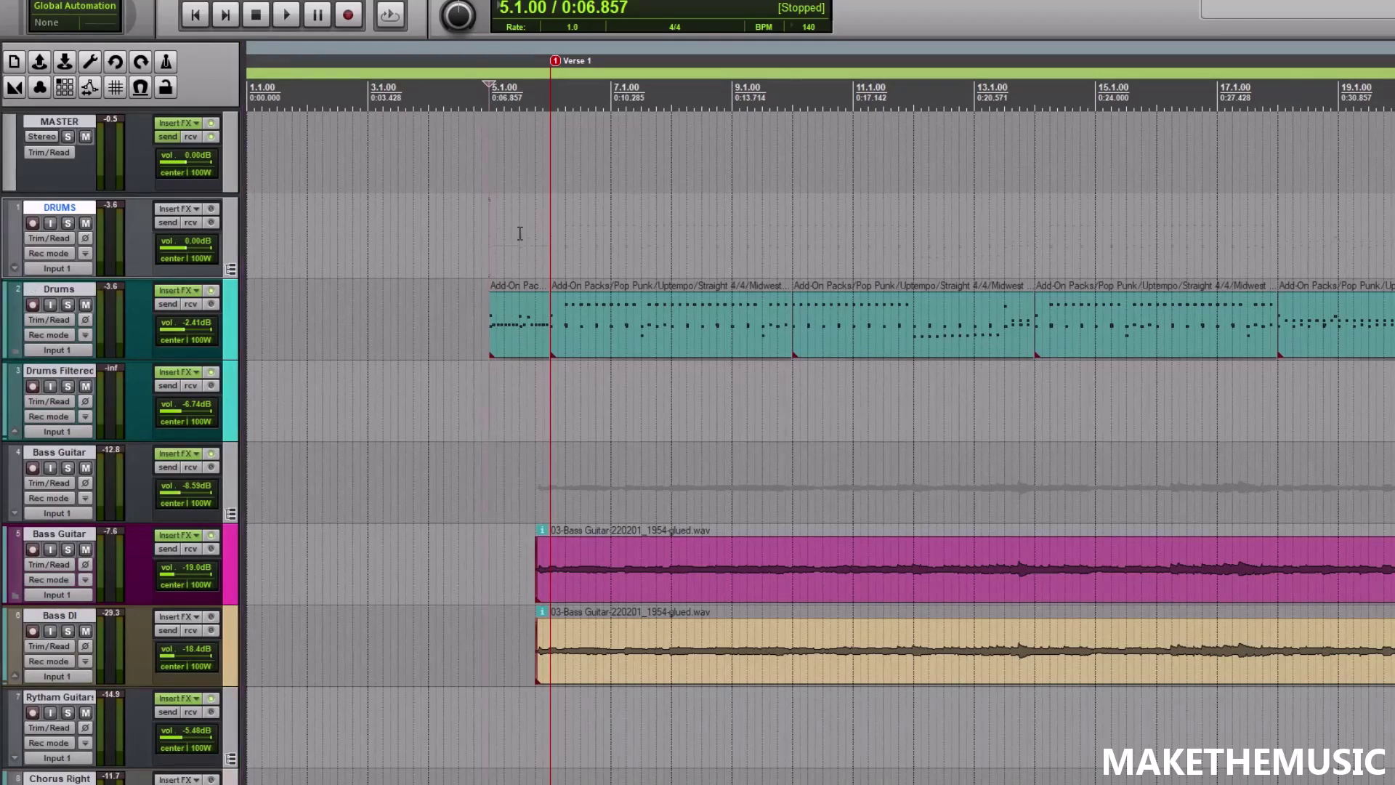
# Place the edit cursor at 5.3.50, shortly before the Verse 1 marker
pyautogui.scroll(-2, 501, 231)
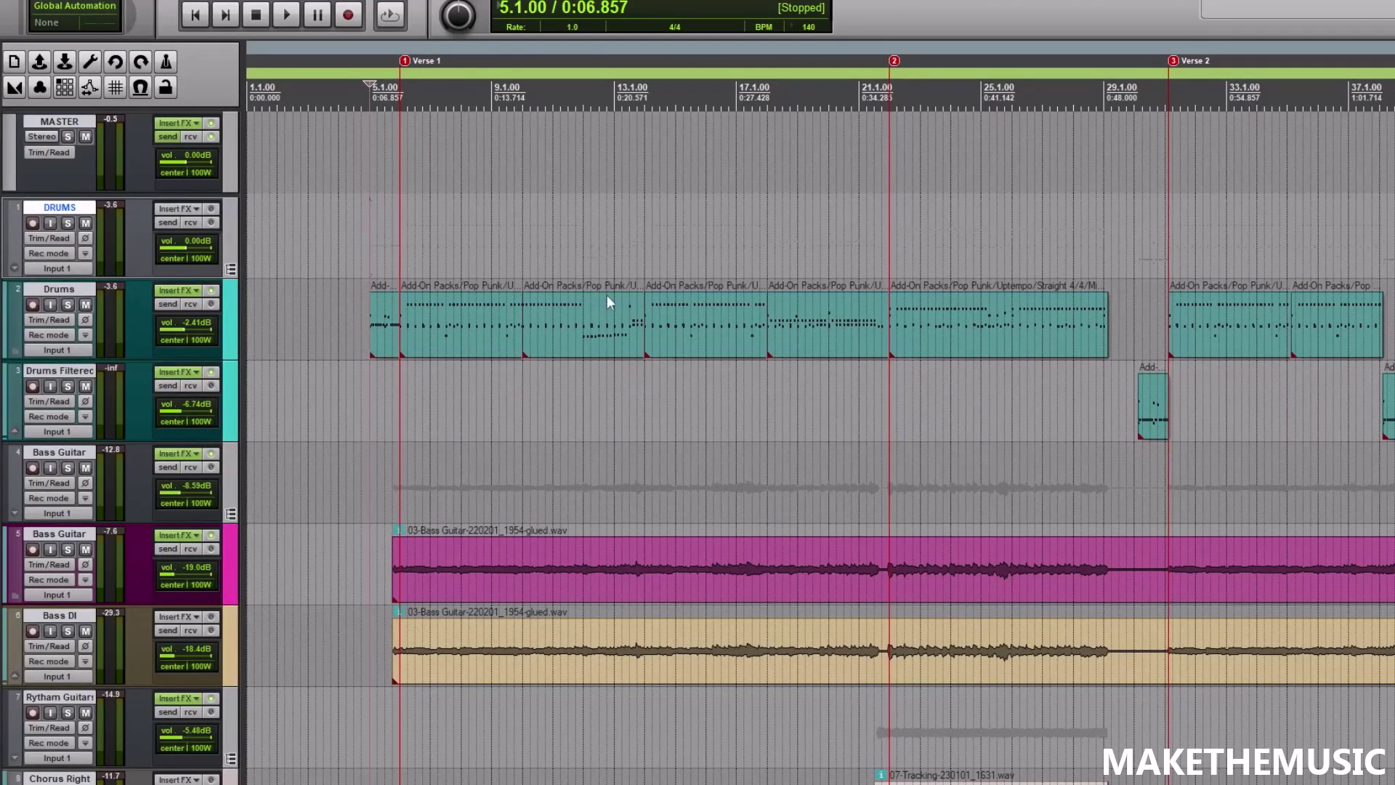
pyautogui.scroll(3, 673, 234)
pyautogui.click(663, 234)
pyautogui.scroll(3, 664, 234)
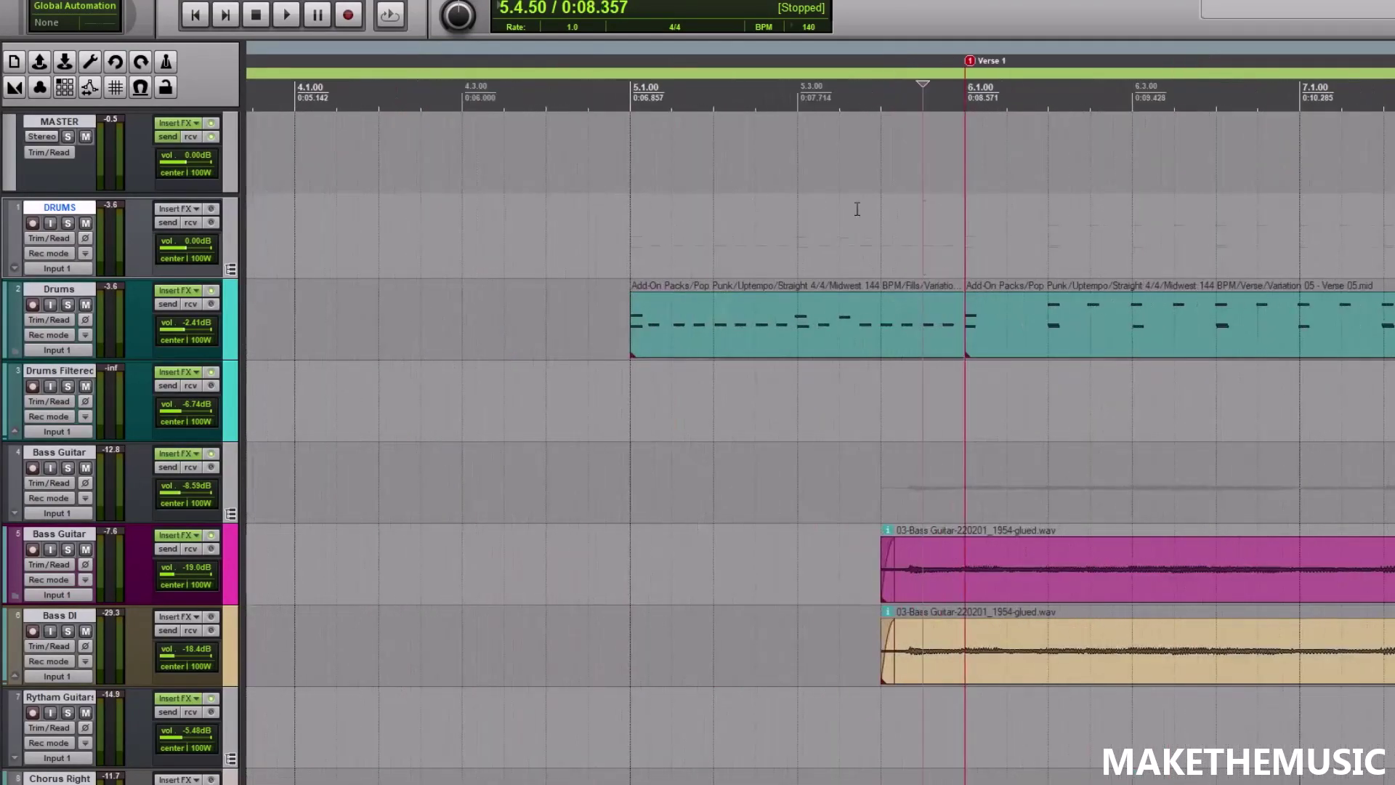
pyautogui.click(840, 211)
pyautogui.scroll(-2, 829, 207)
pyautogui.scroll(-3, 790, 203)
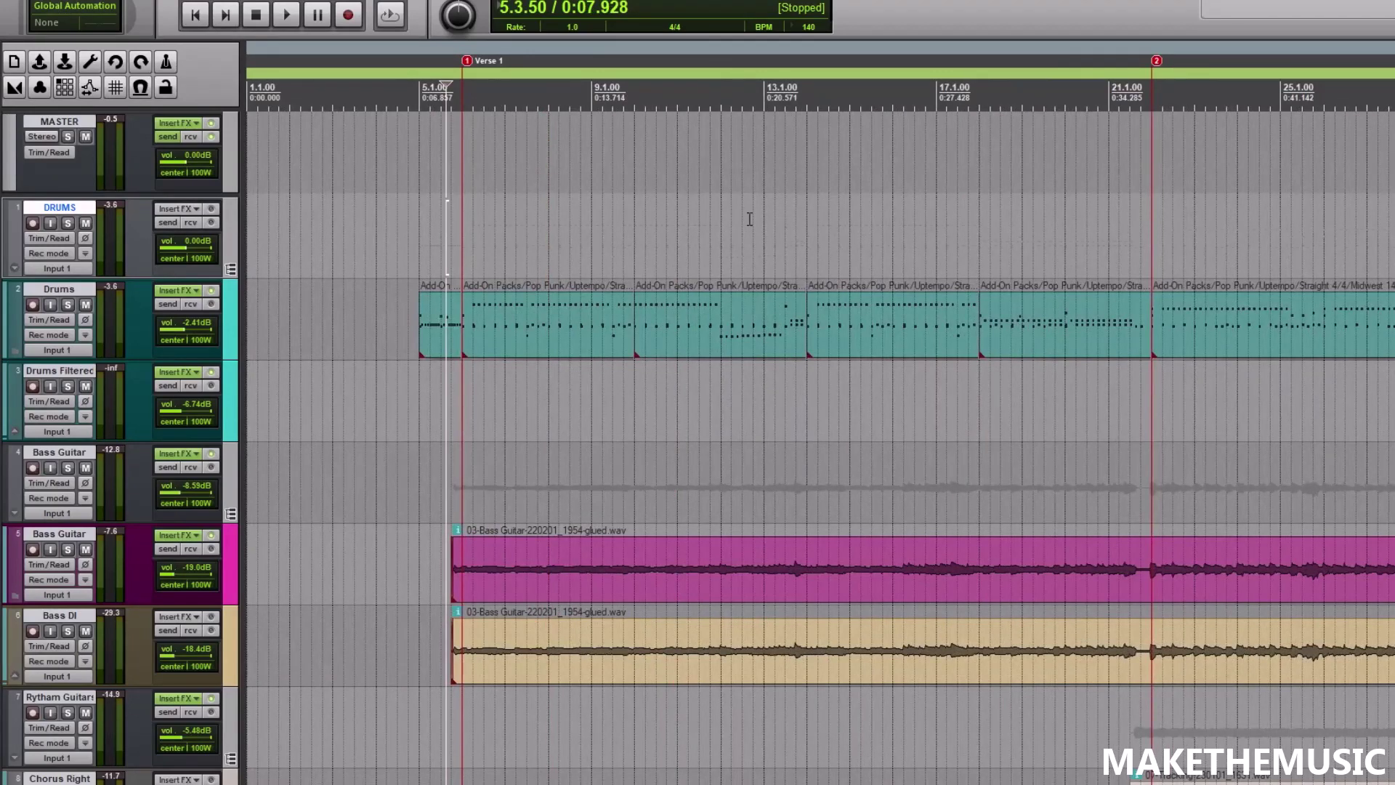
pyautogui.scroll(3, 552, 238)
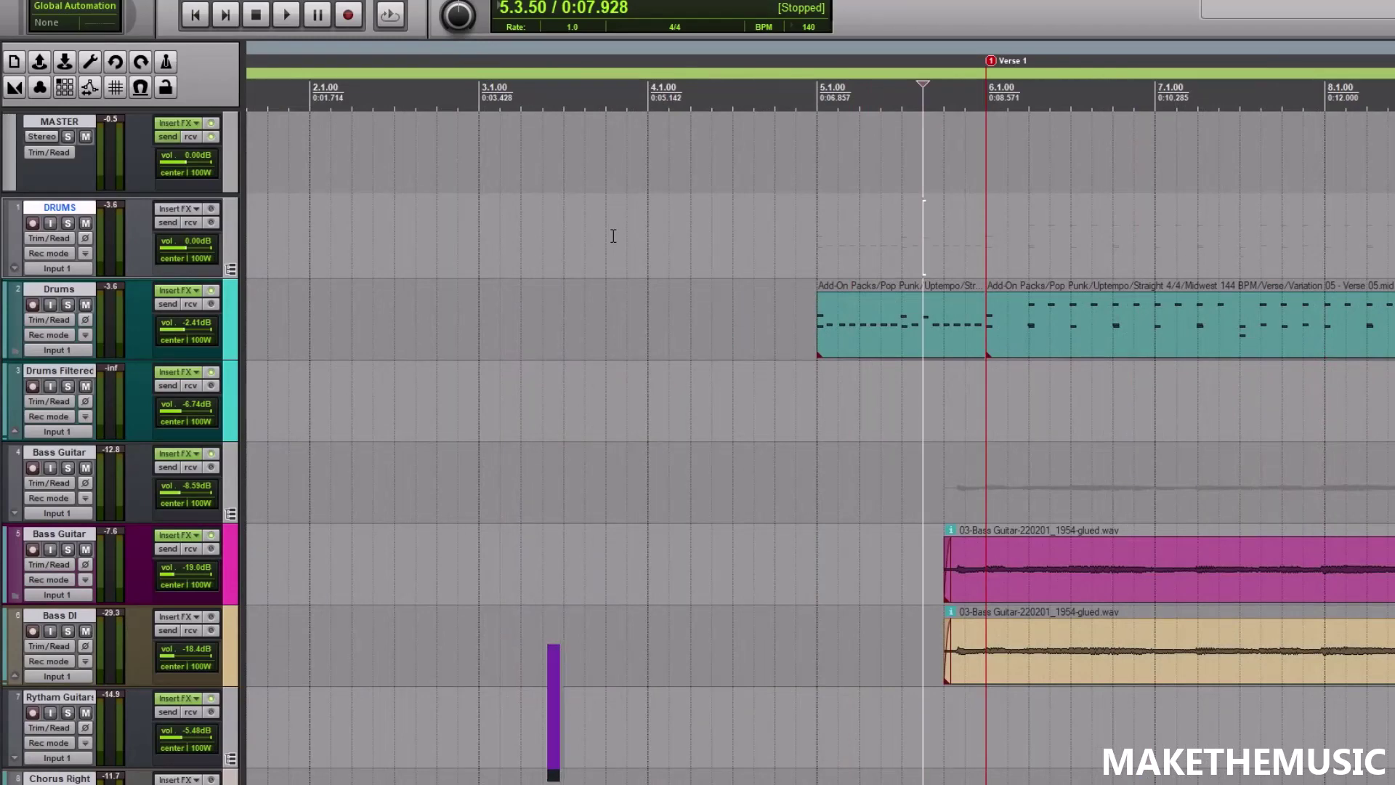
pyautogui.scroll(-3, 758, 328)
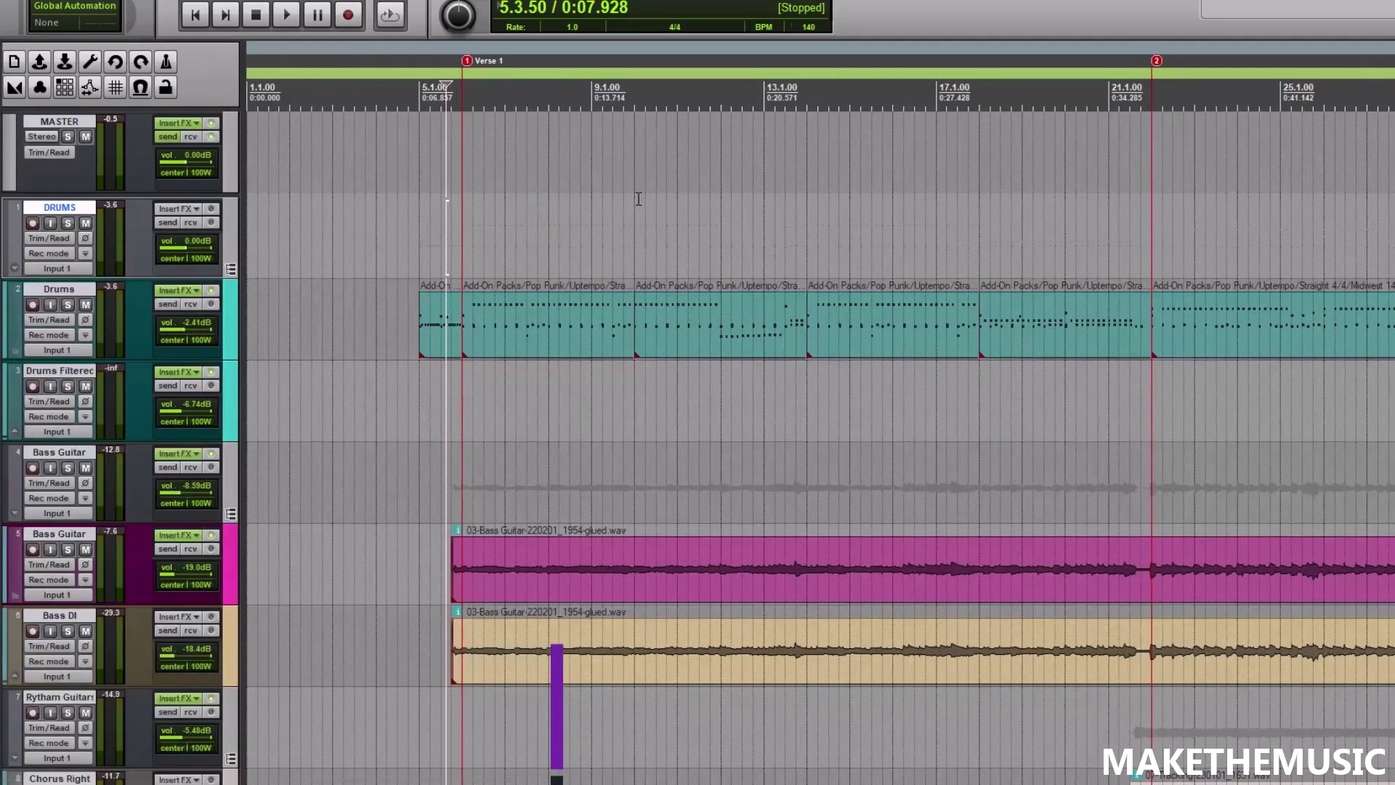
pyautogui.scroll(1, 622, 265)
pyautogui.scroll(2, 623, 265)
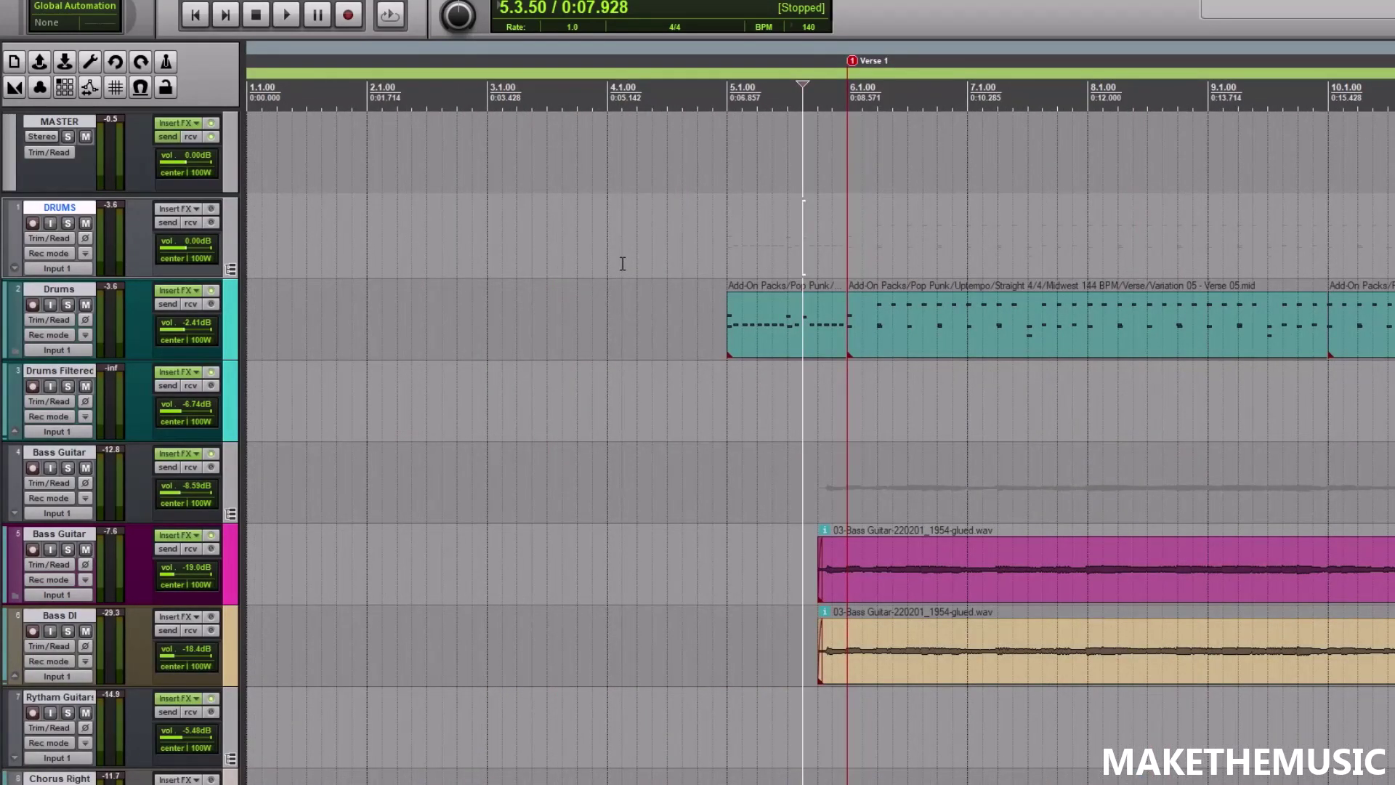
# Solo the Drums track, listen to the intro fill and start of Verse 1, and clear the solo
pyautogui.click(68, 304)
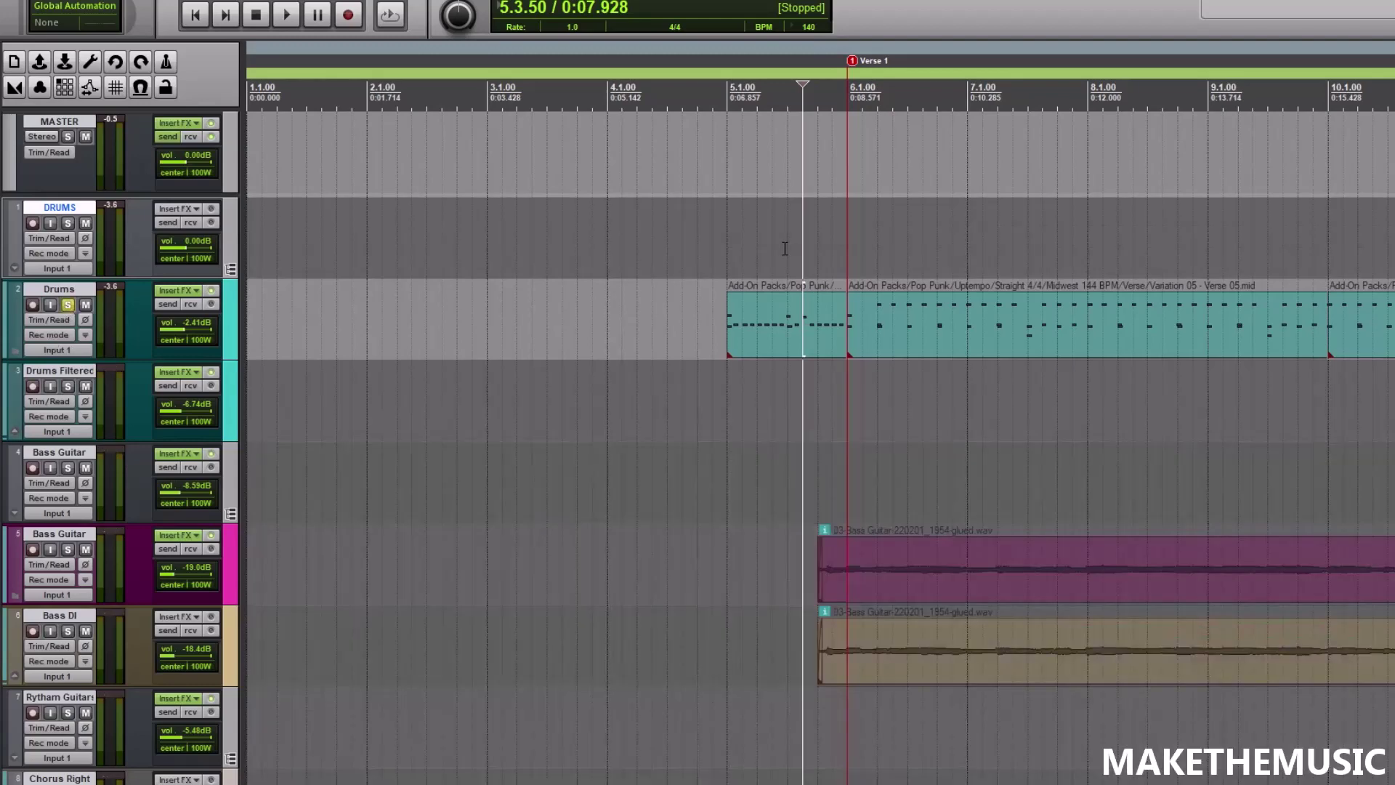
pyautogui.press('space')
pyautogui.scroll(-4, 647, 259)
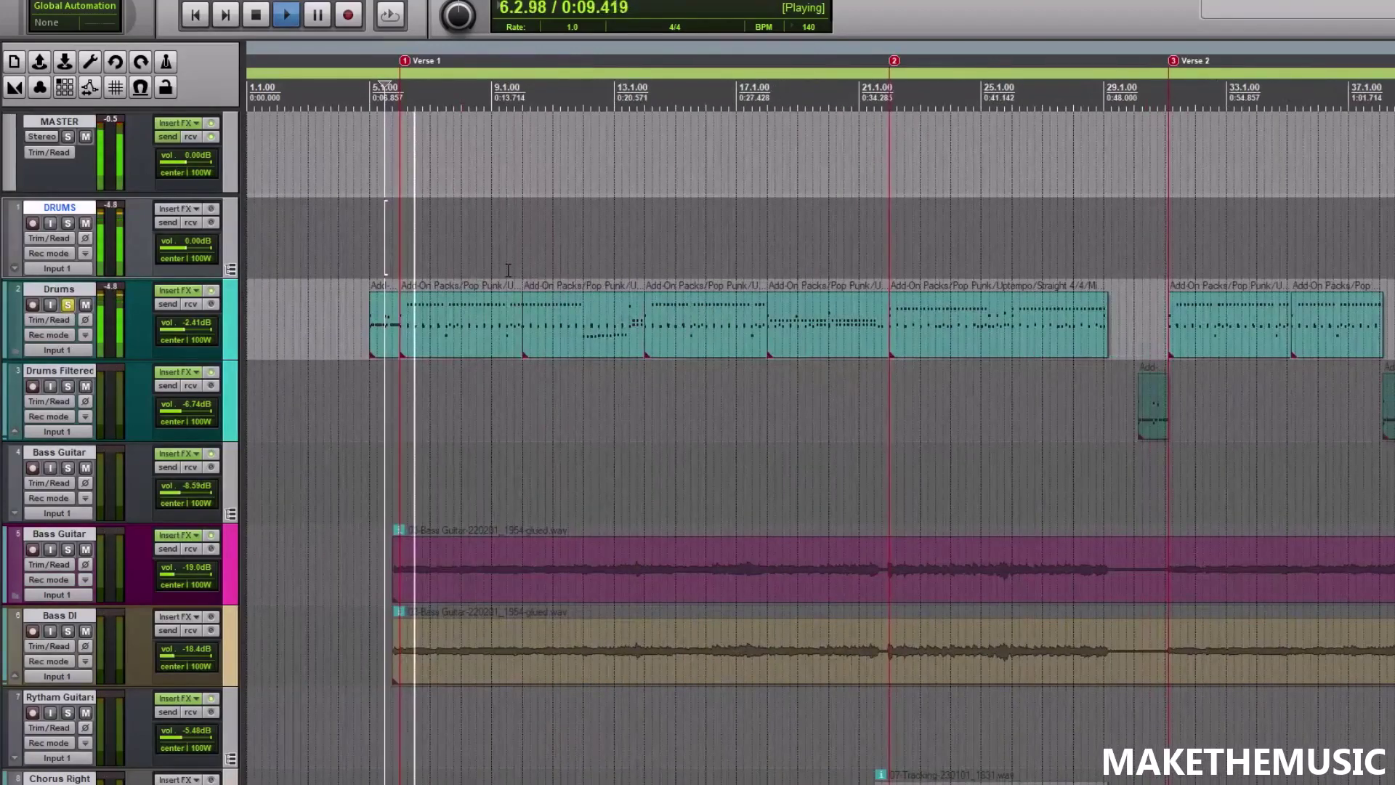
pyautogui.press('space')
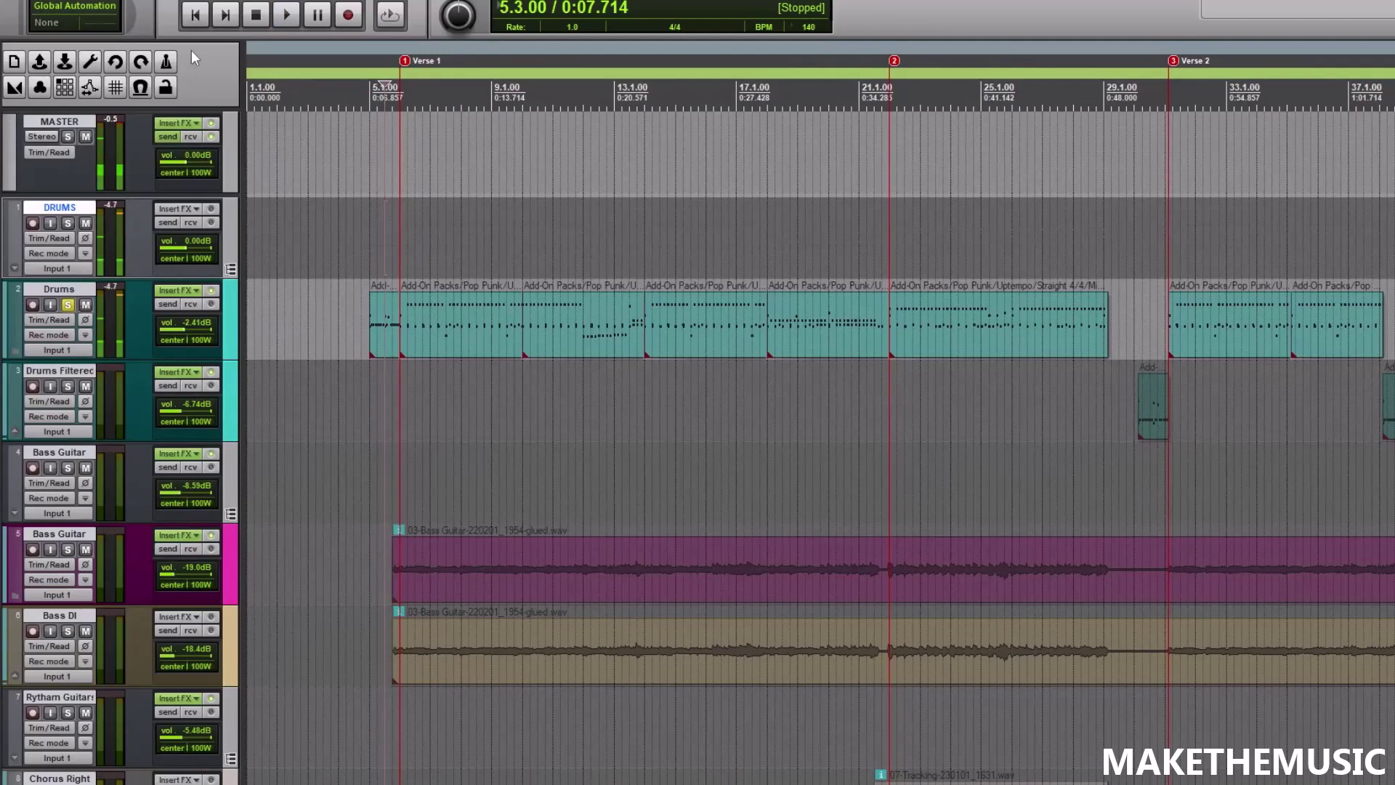
pyautogui.press('space')
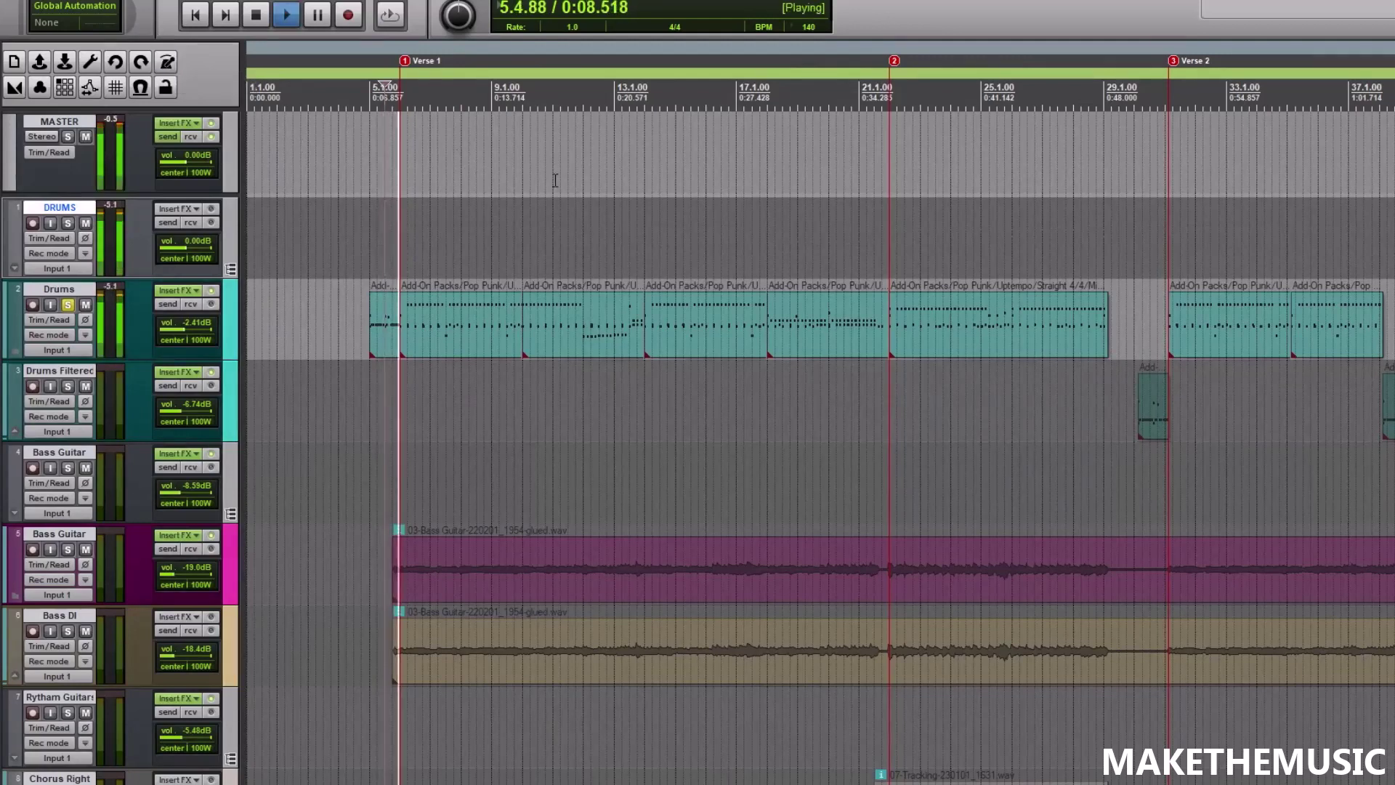
pyautogui.scroll(1, 560, 178)
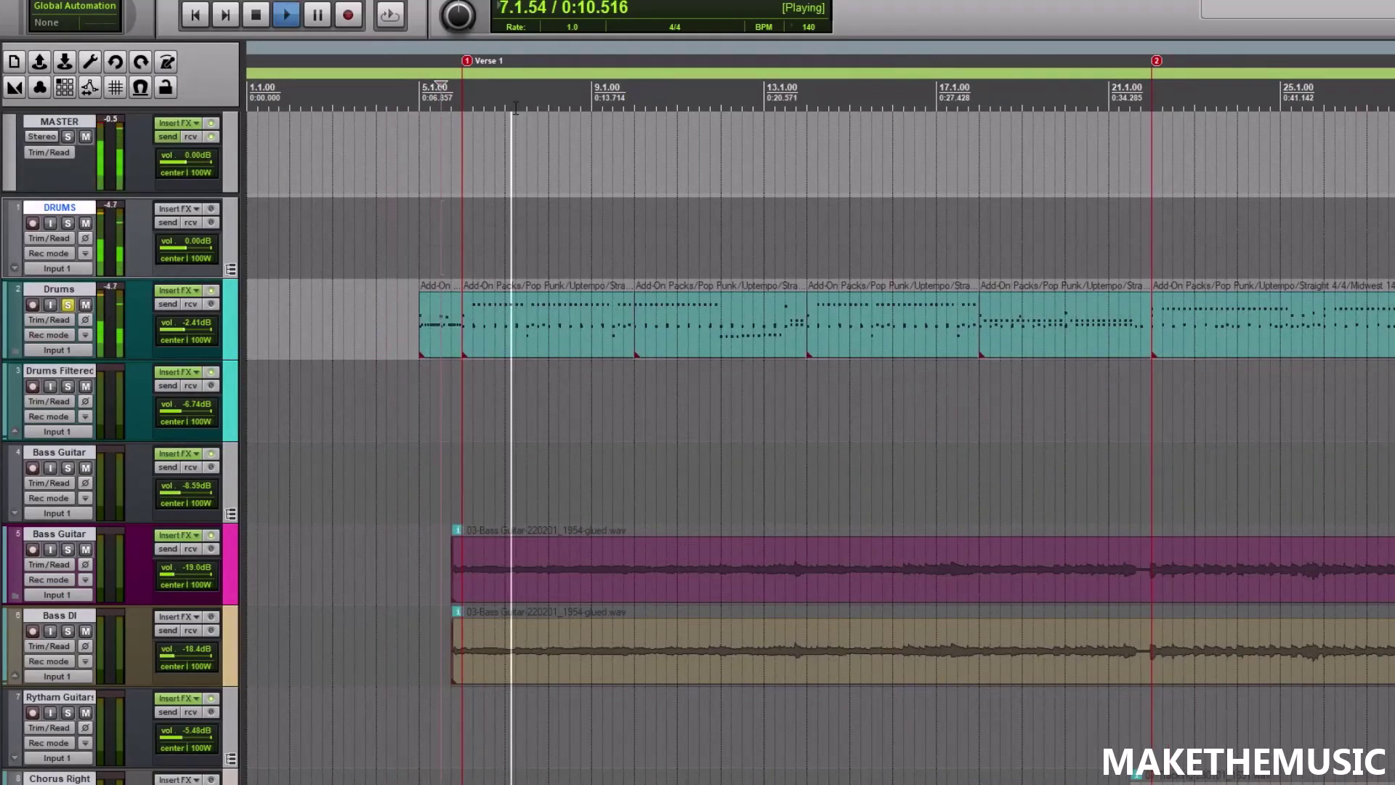
pyautogui.press('space')
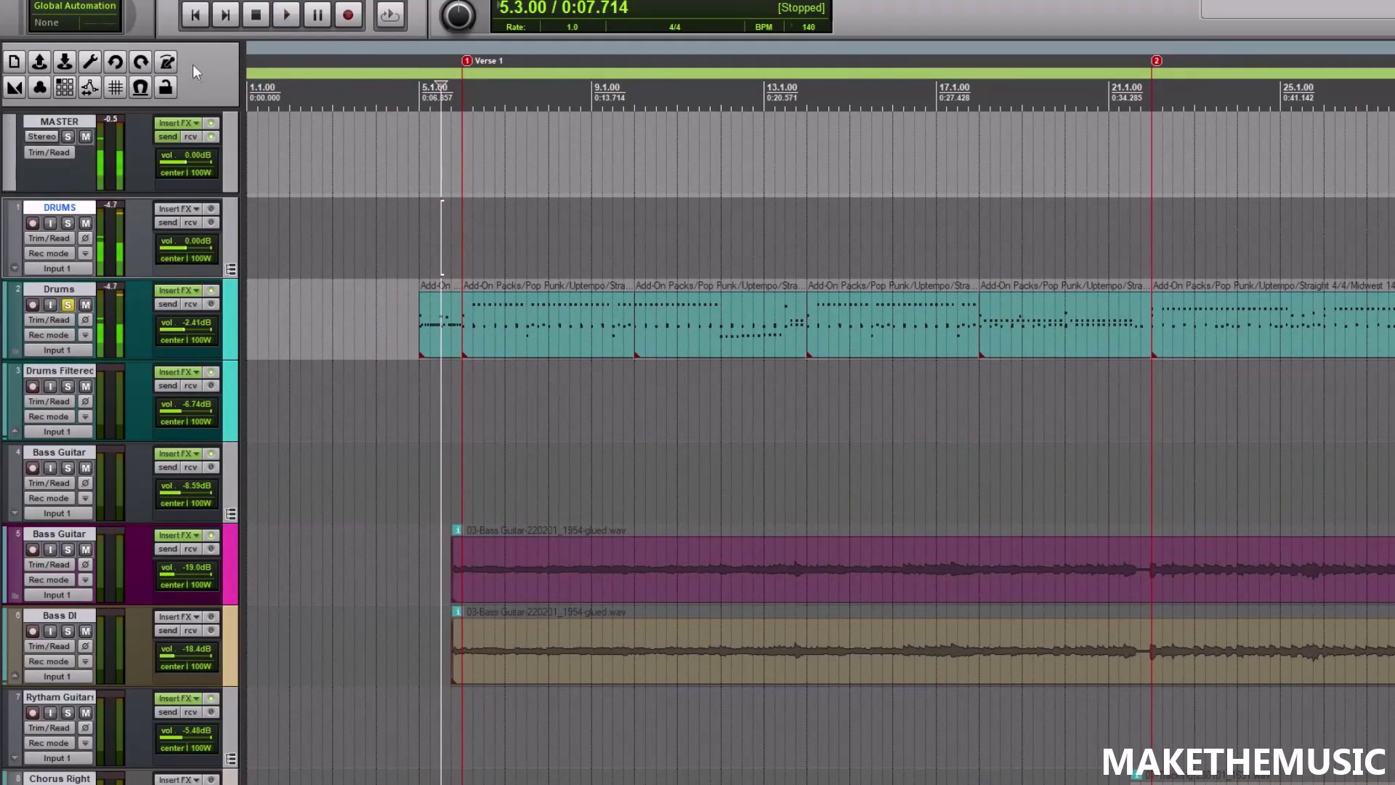
pyautogui.click(69, 304)
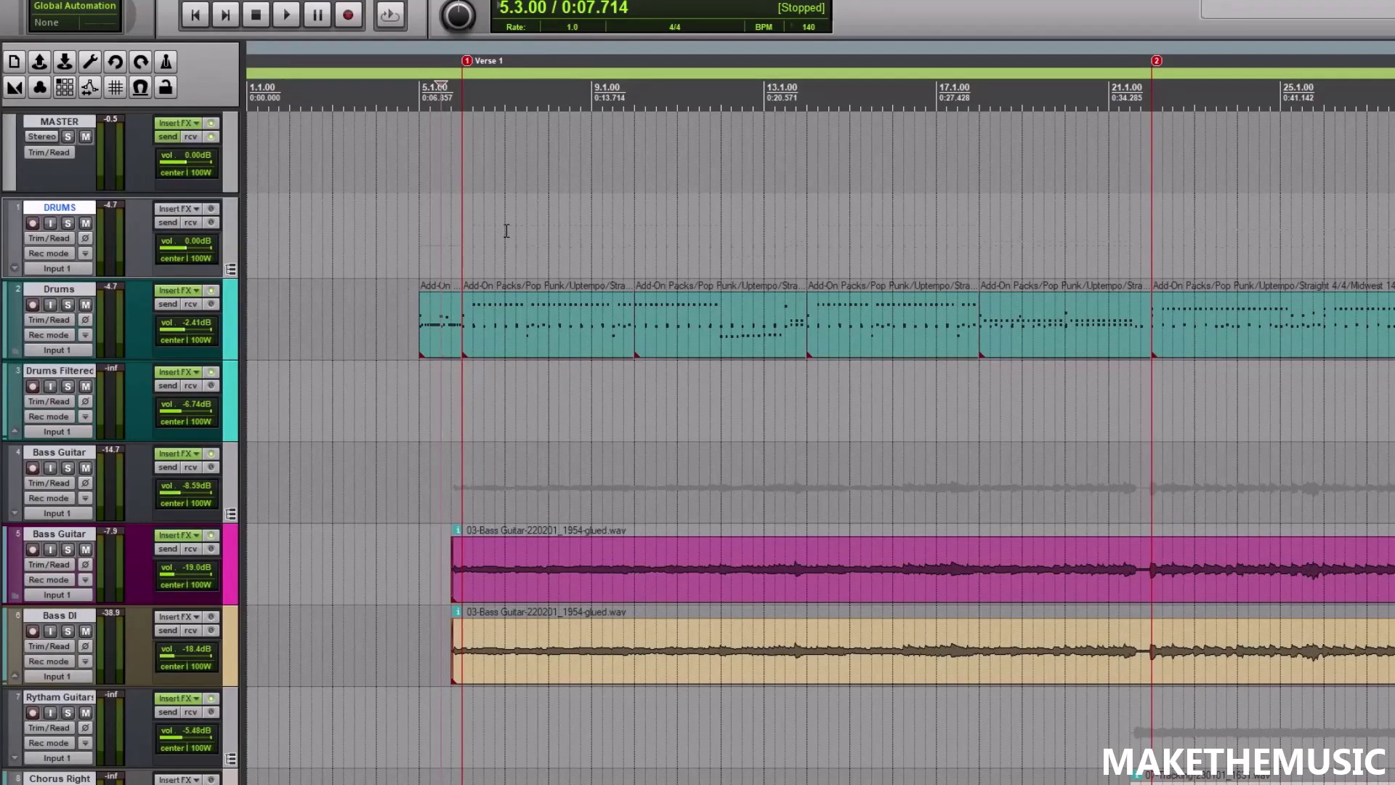
pyautogui.scroll(5, 657, 189)
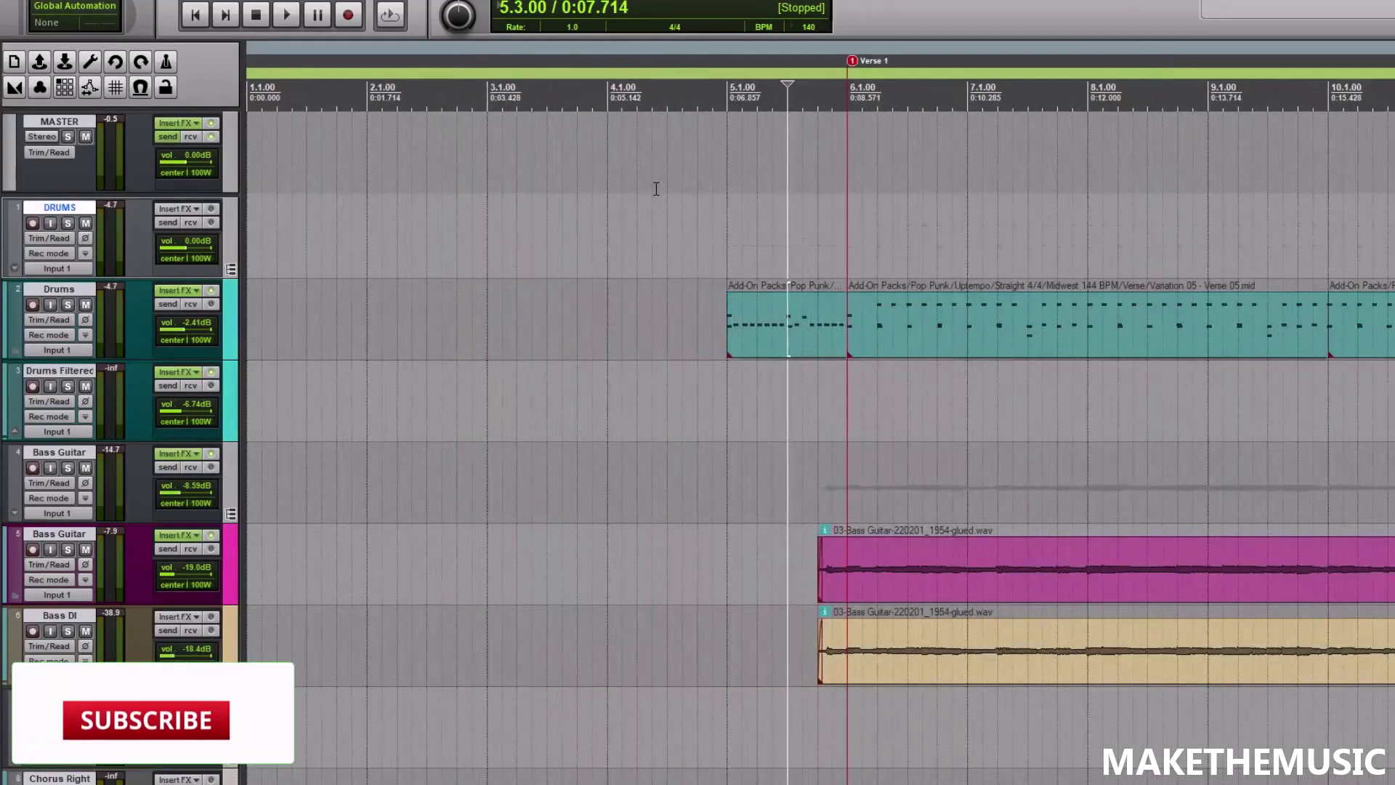
pyautogui.scroll(-5, 658, 194)
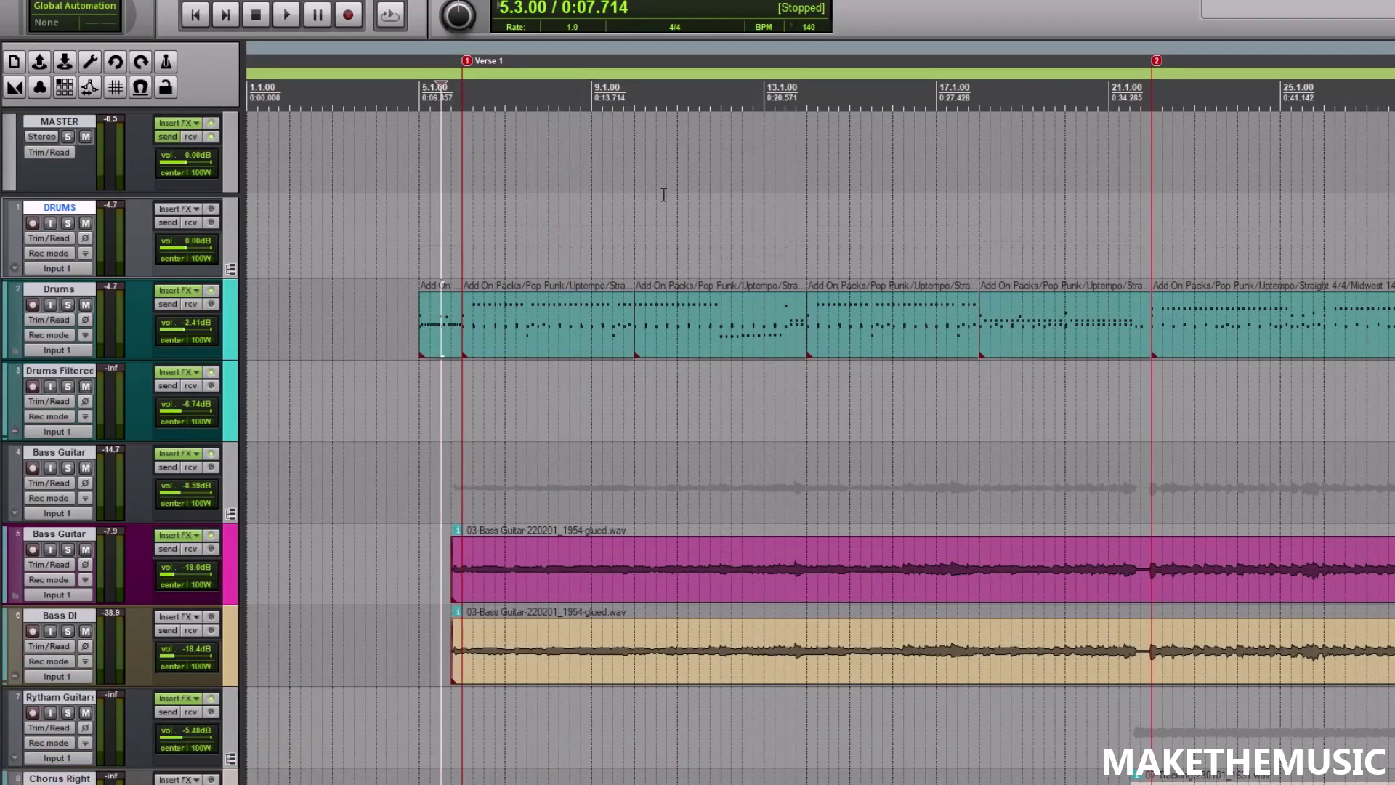
pyautogui.scroll(3, 749, 396)
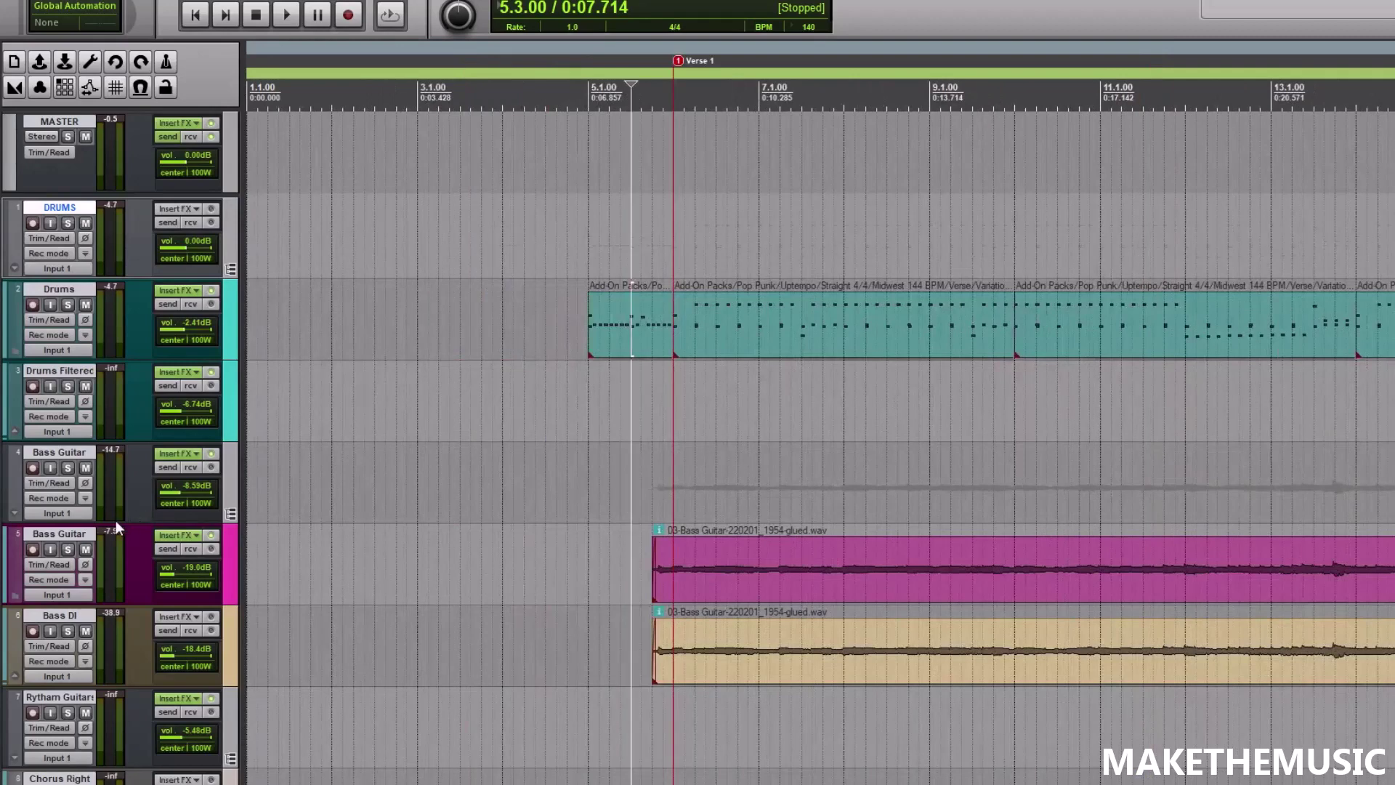
pyautogui.doubleClick(70, 532)
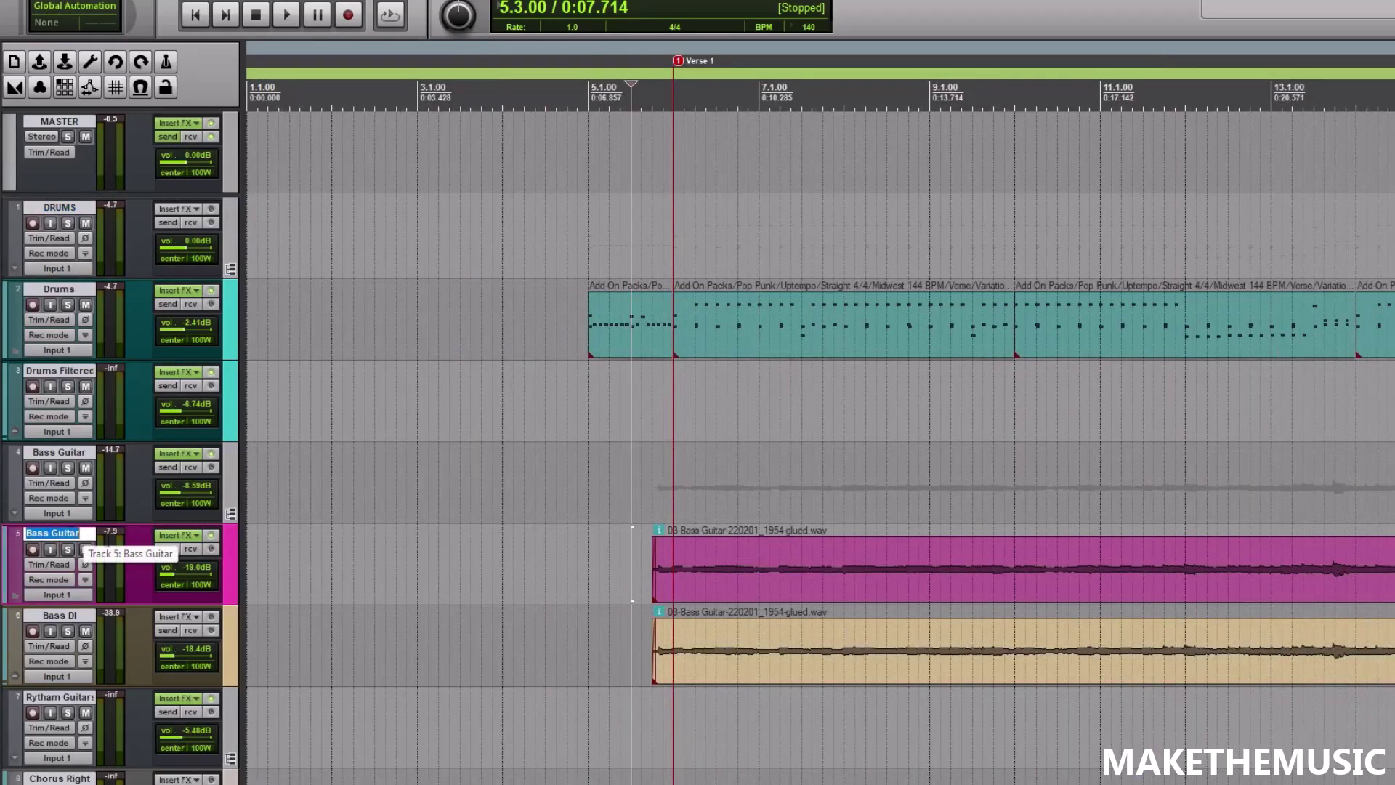
# Select and solo the Bass DI track and place the edit cursor at 5.3.50
pyautogui.click(231, 638)
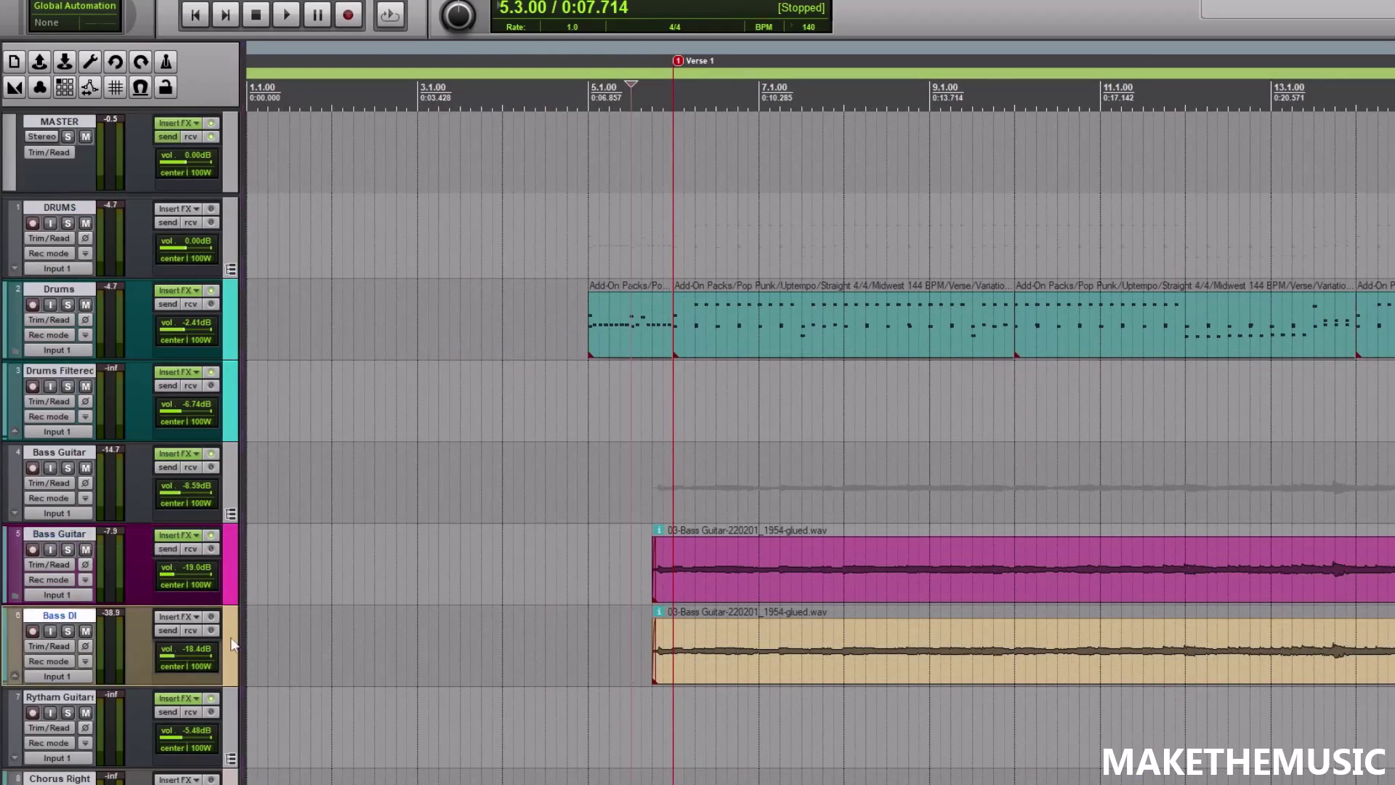
pyautogui.click(69, 630)
pyautogui.click(641, 429)
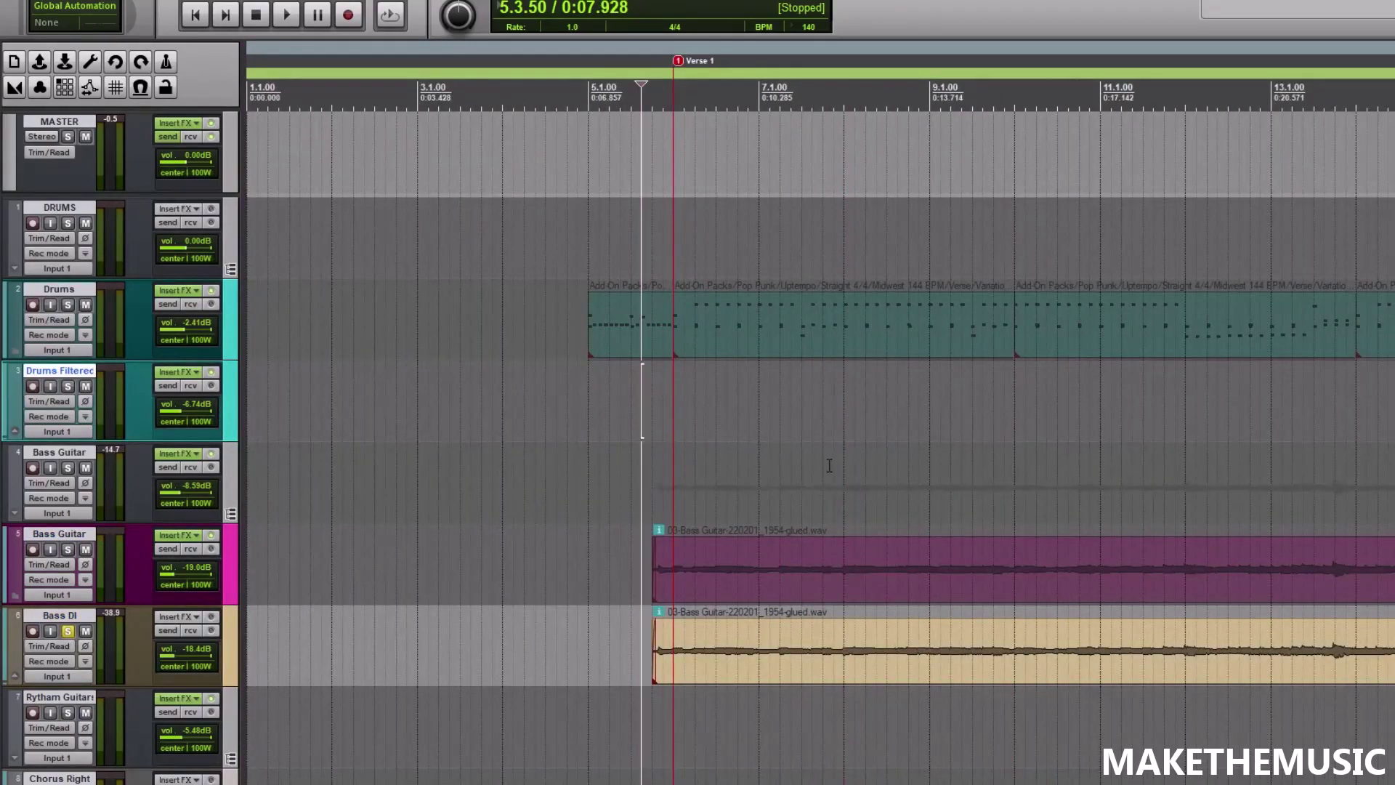
pyautogui.scroll(-4, 800, 466)
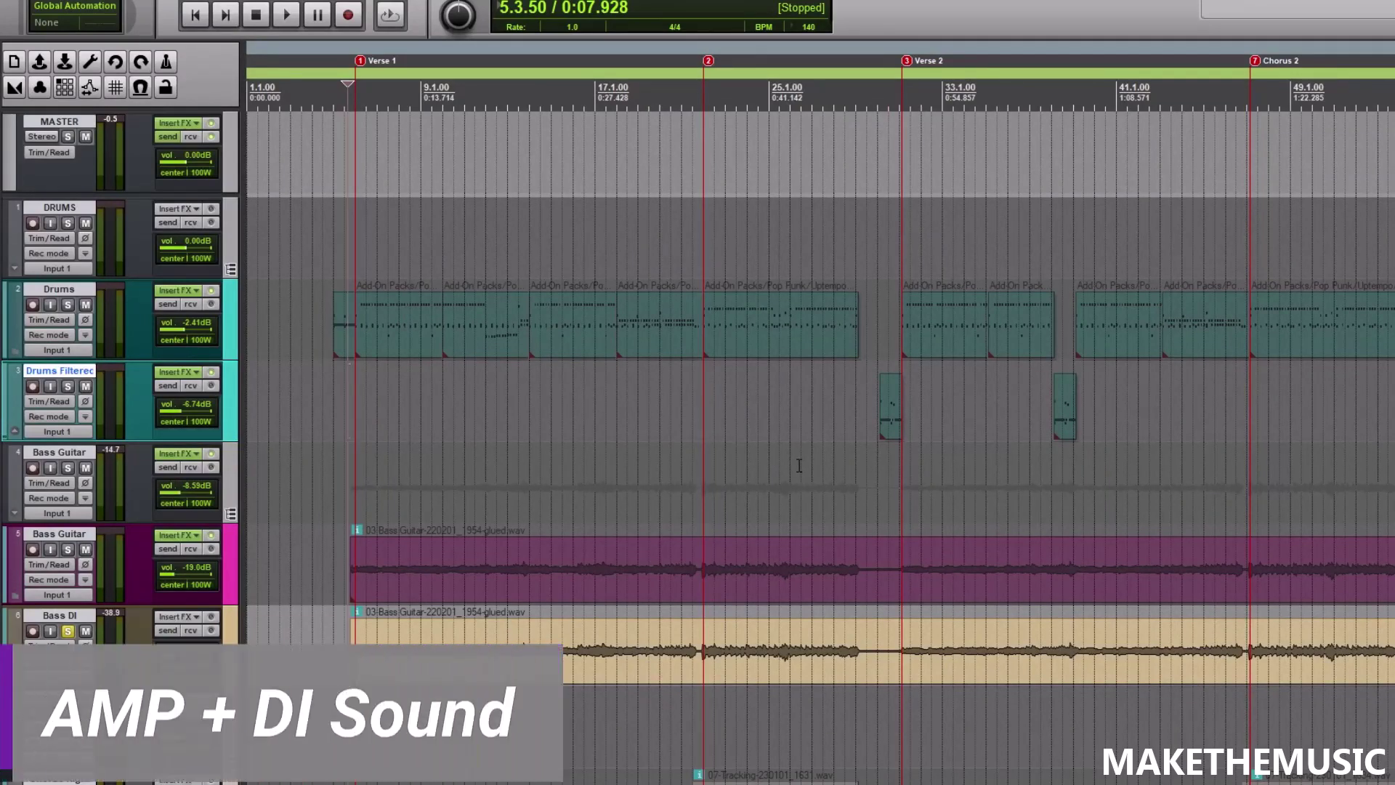
pyautogui.scroll(-2, 929, 473)
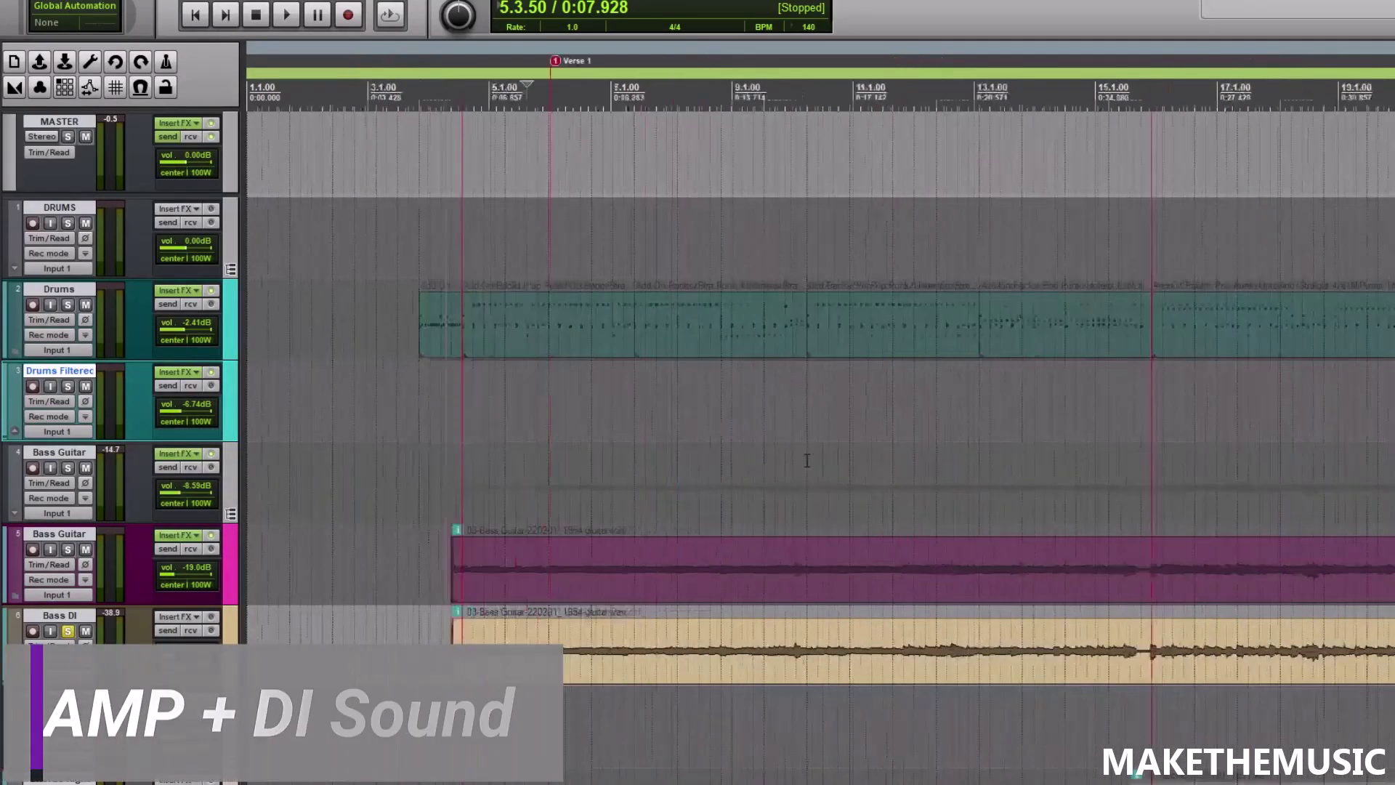
# Play the soloed Bass DI track from 20.4.00 across marker 2 and stop playback
pyautogui.click(534, 471)
pyautogui.scroll(3, 534, 471)
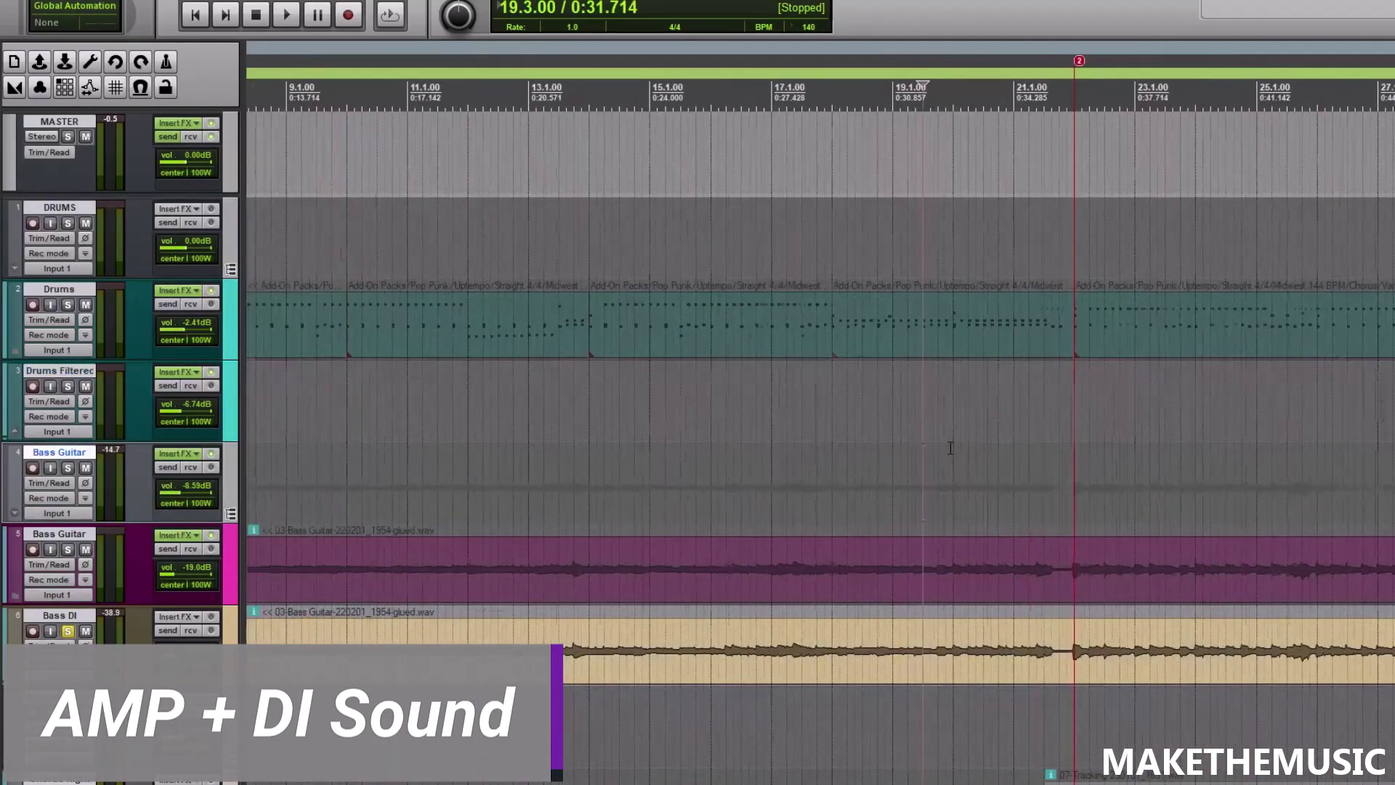
pyautogui.scroll(-1, 750, 458)
pyautogui.scroll(2, 749, 458)
pyautogui.click(1019, 420)
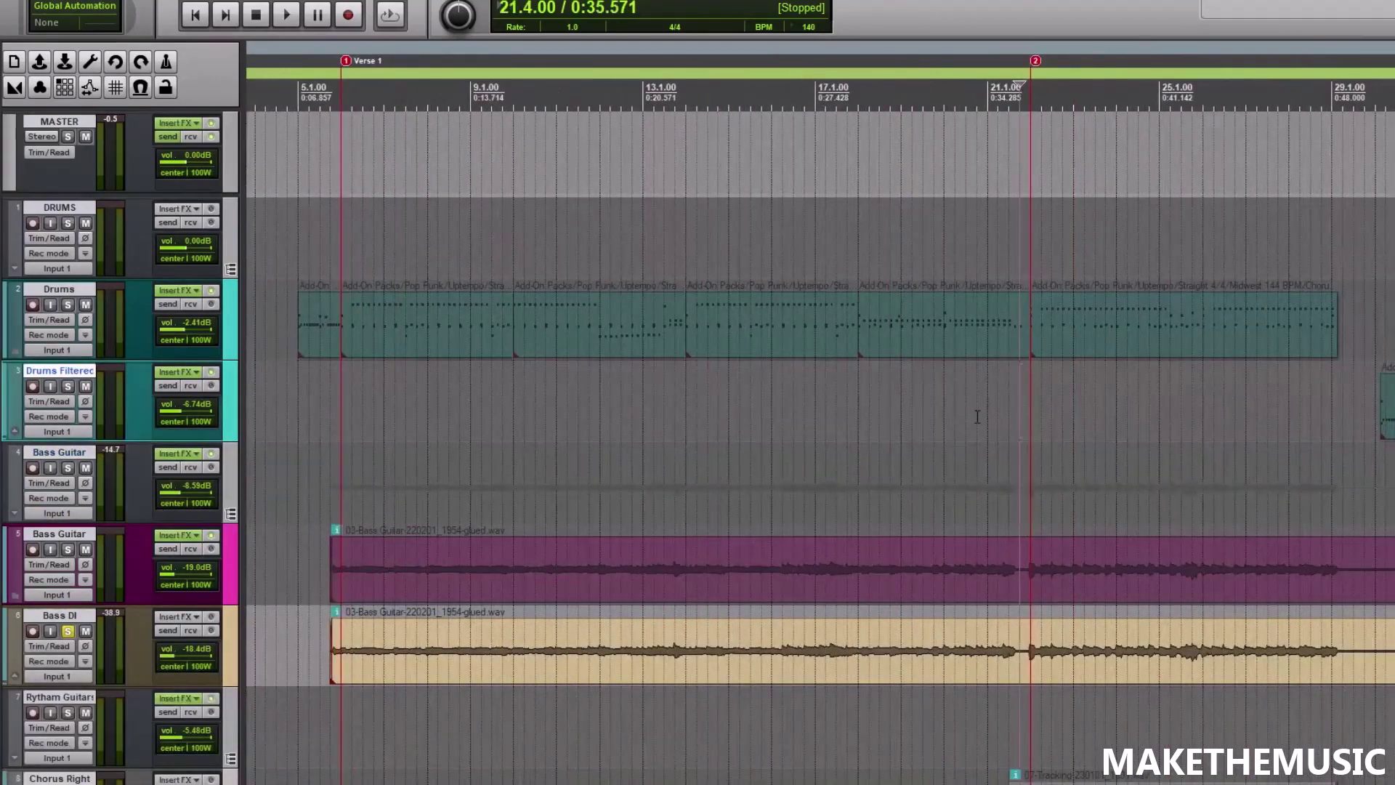
pyautogui.click(978, 418)
pyautogui.press('space')
pyautogui.scroll(3, 1017, 419)
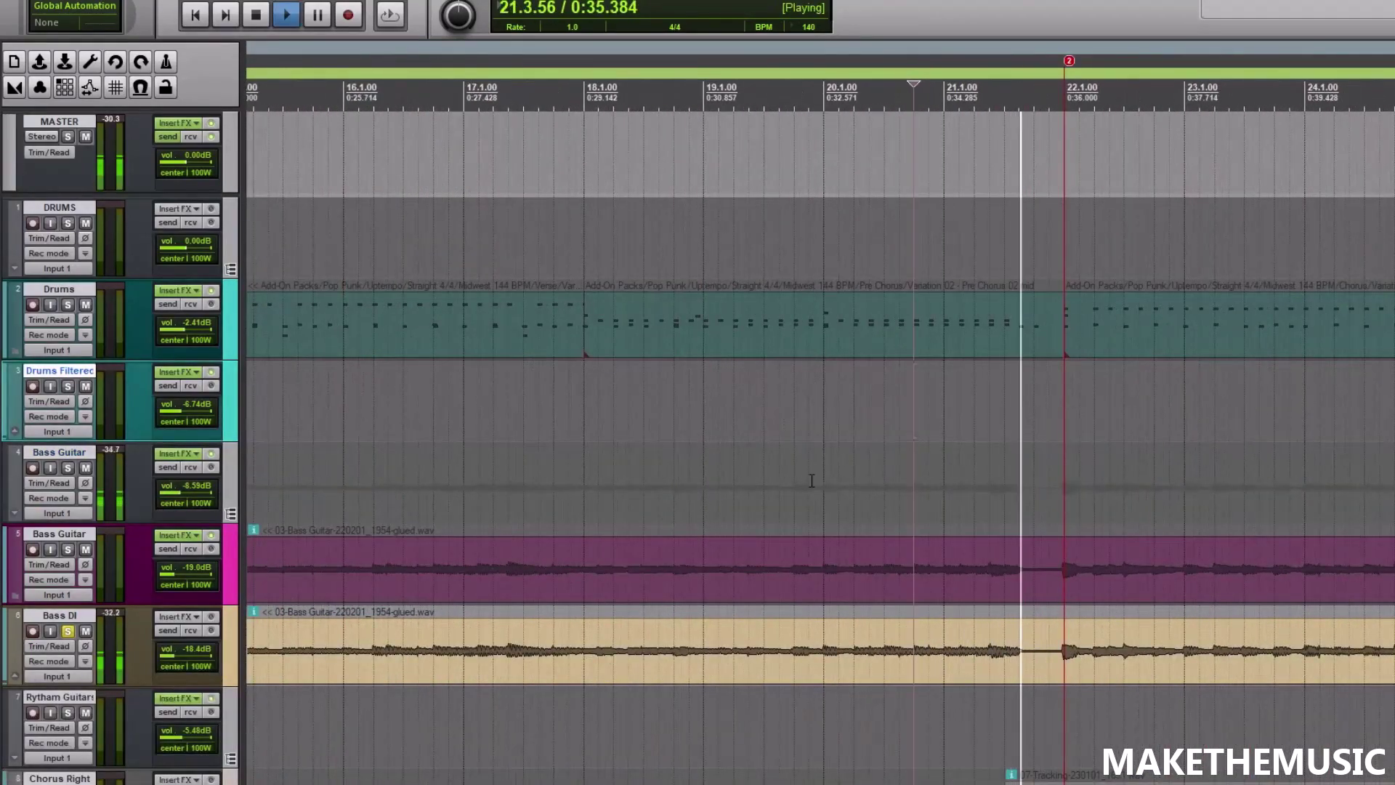
pyautogui.scroll(-2, 828, 476)
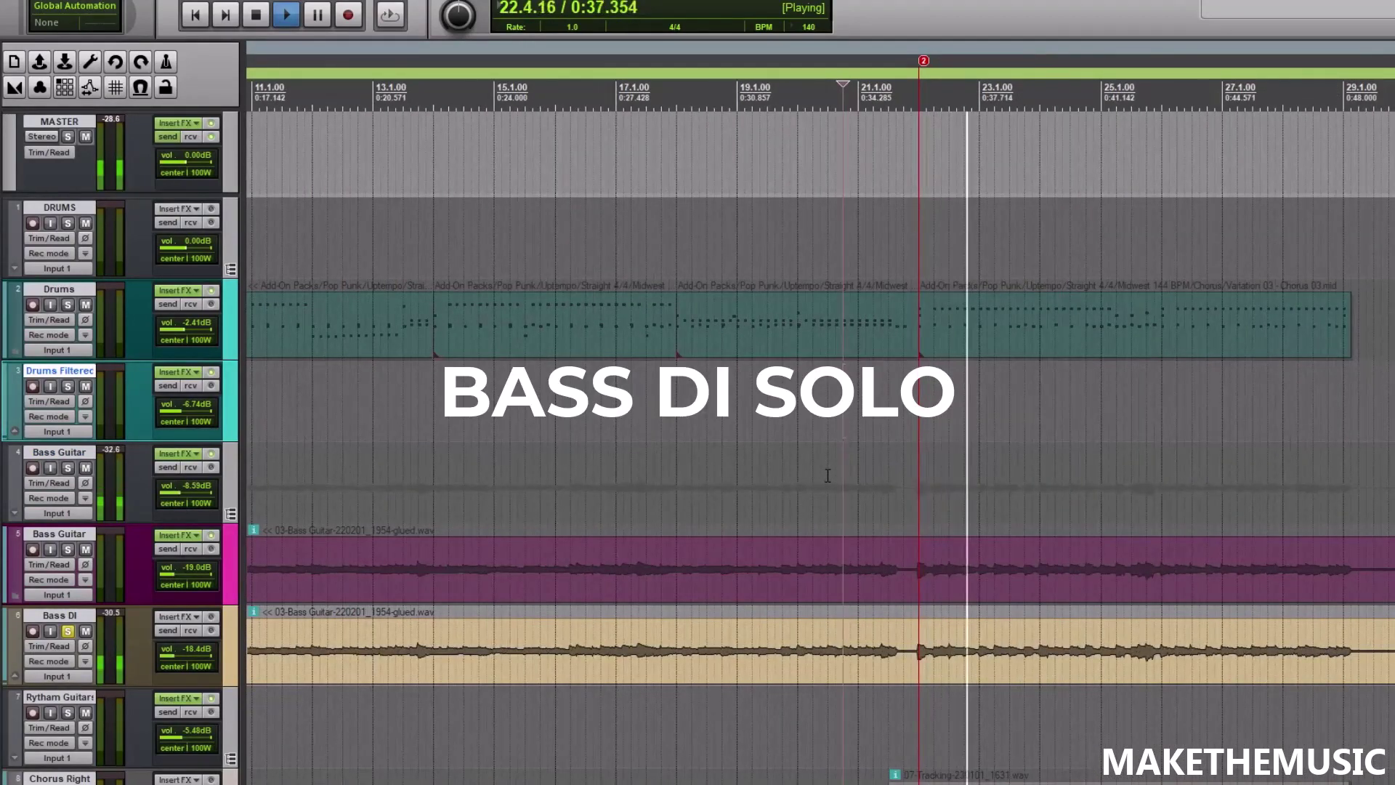
pyautogui.scroll(-1, 827, 475)
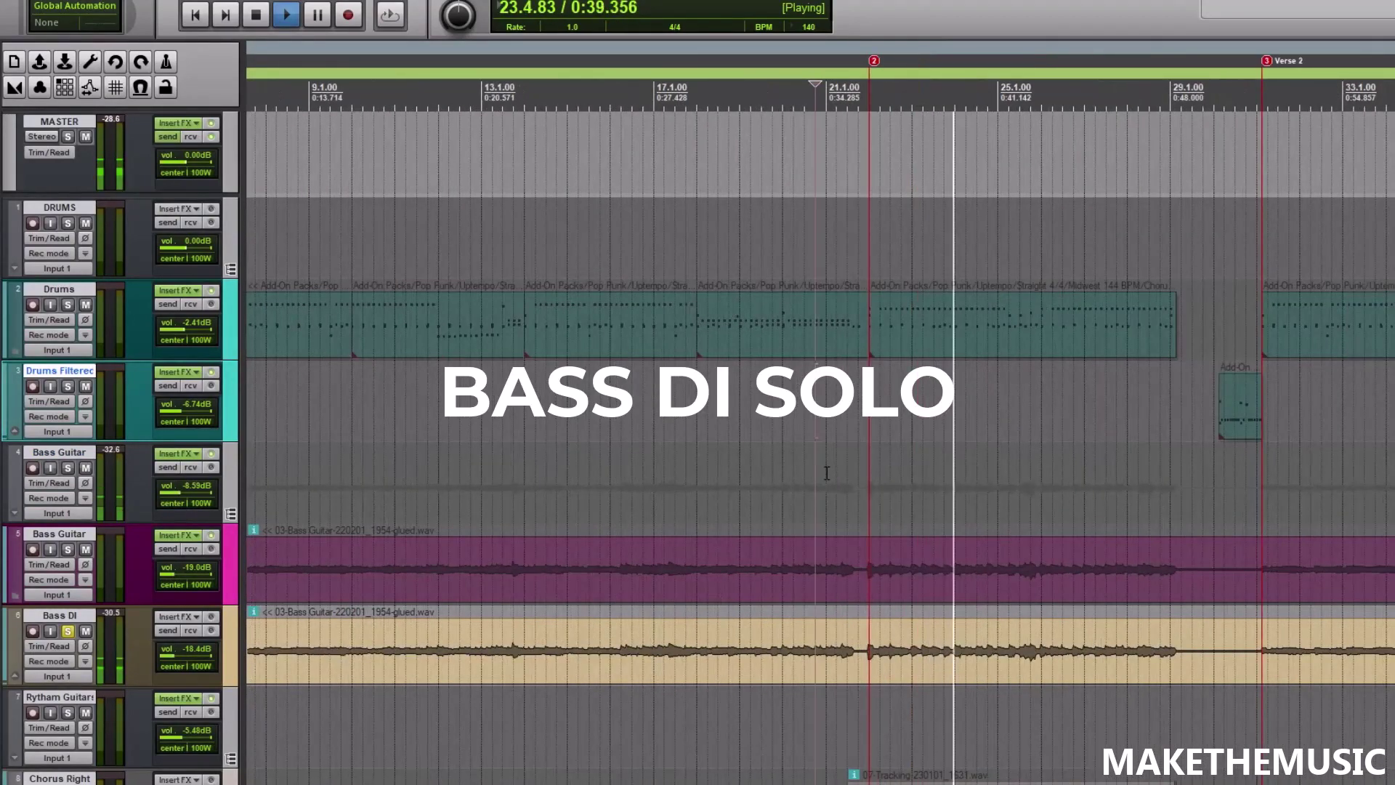
pyautogui.press('space')
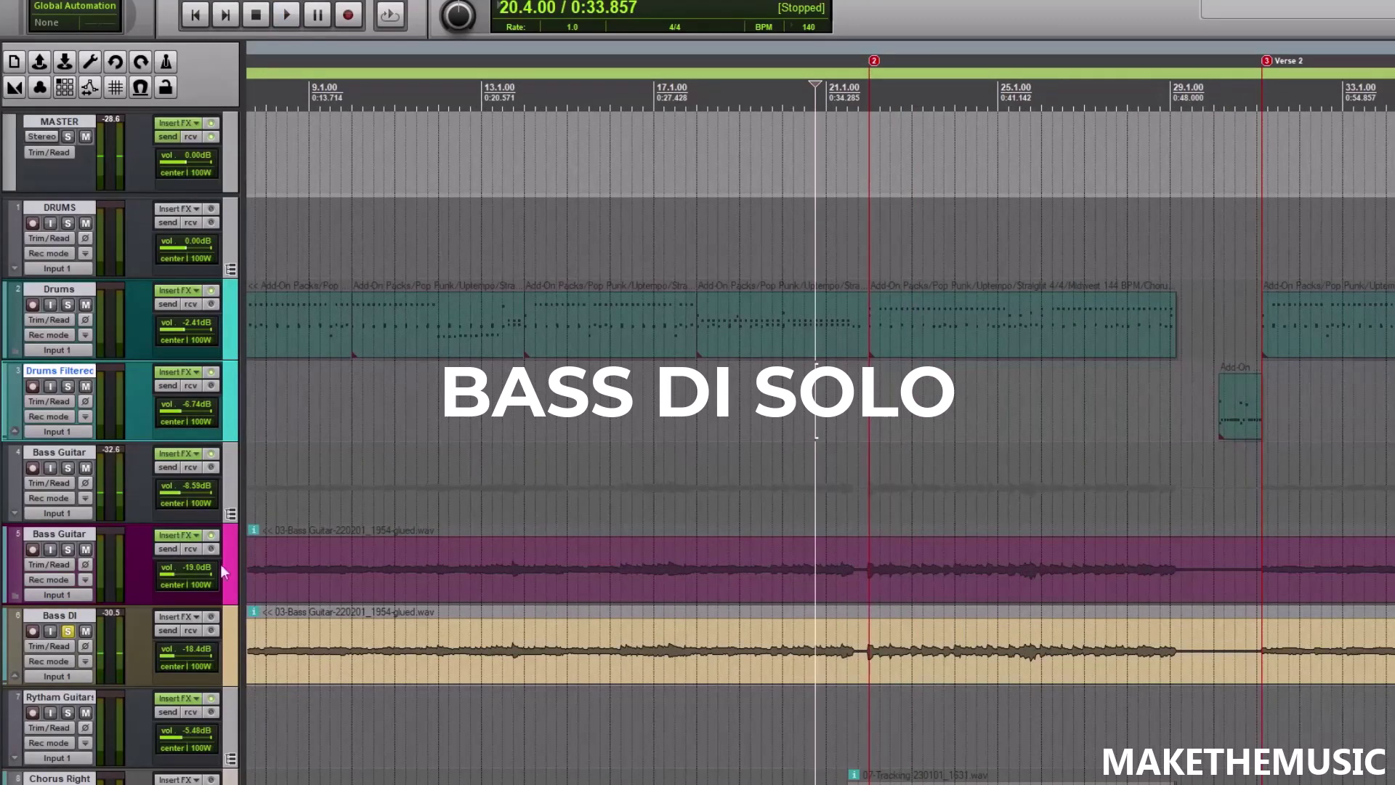
# Switch the solo from Bass DI to the magenta Bass Guitar track and rename that track Bass Guitar Amped
pyautogui.click(67, 631)
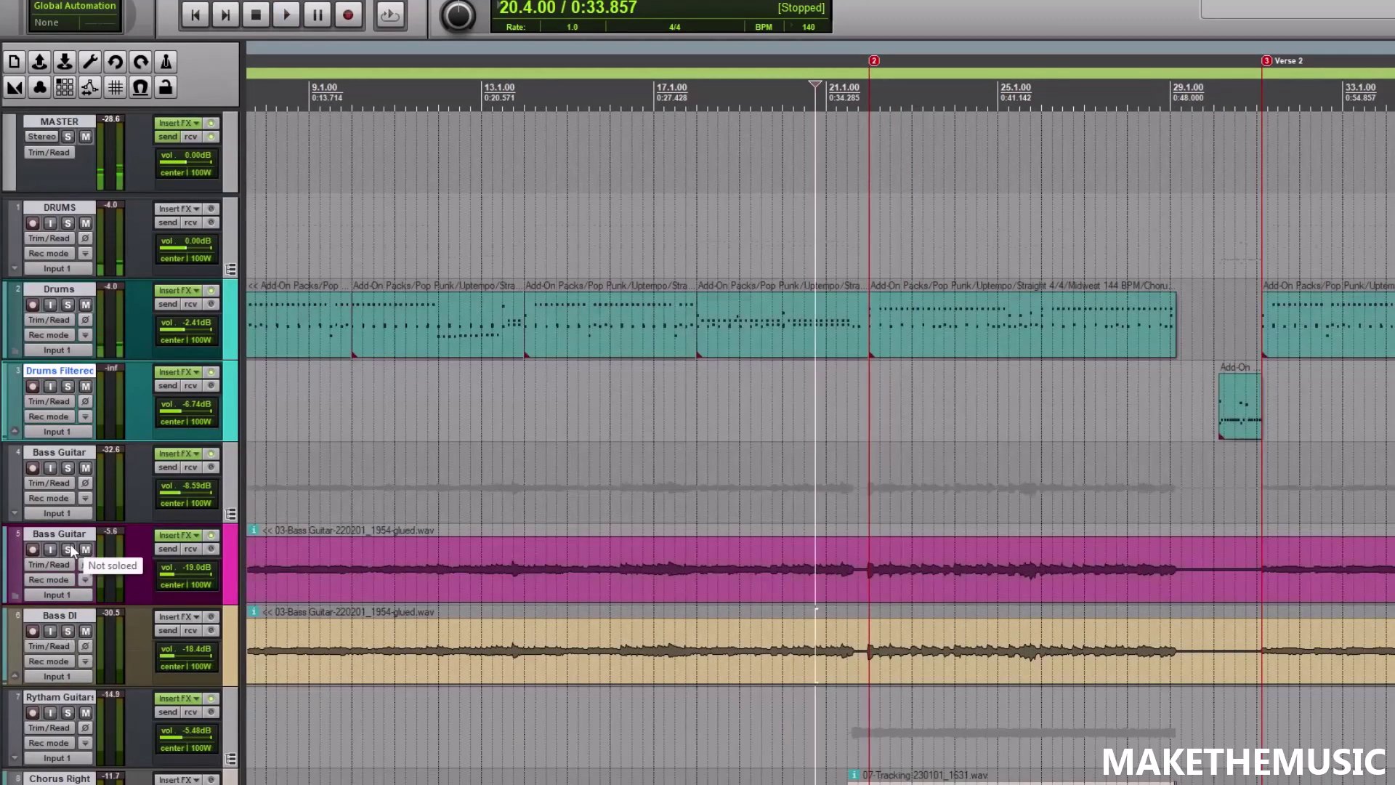
pyautogui.click(68, 549)
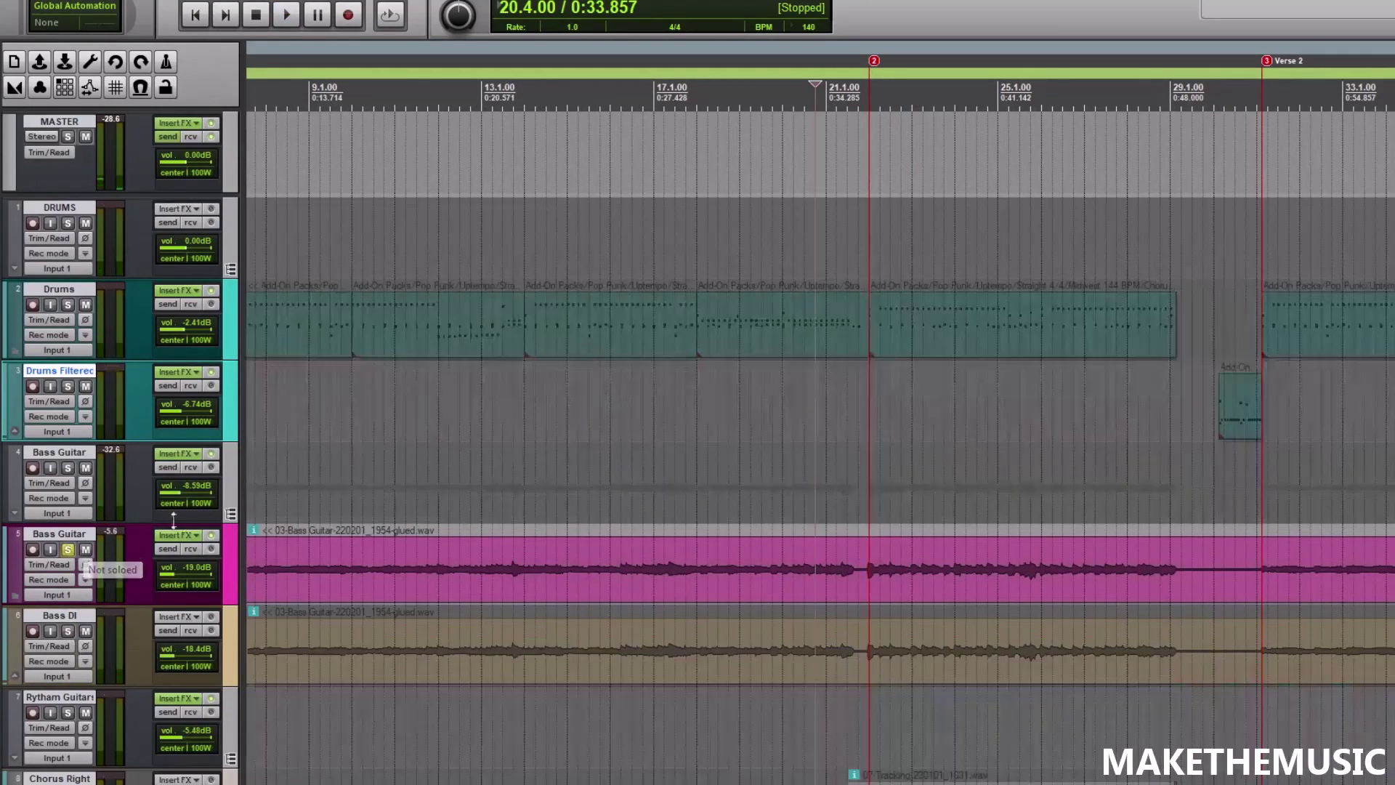
pyautogui.doubleClick(87, 539)
pyautogui.write('Amped')
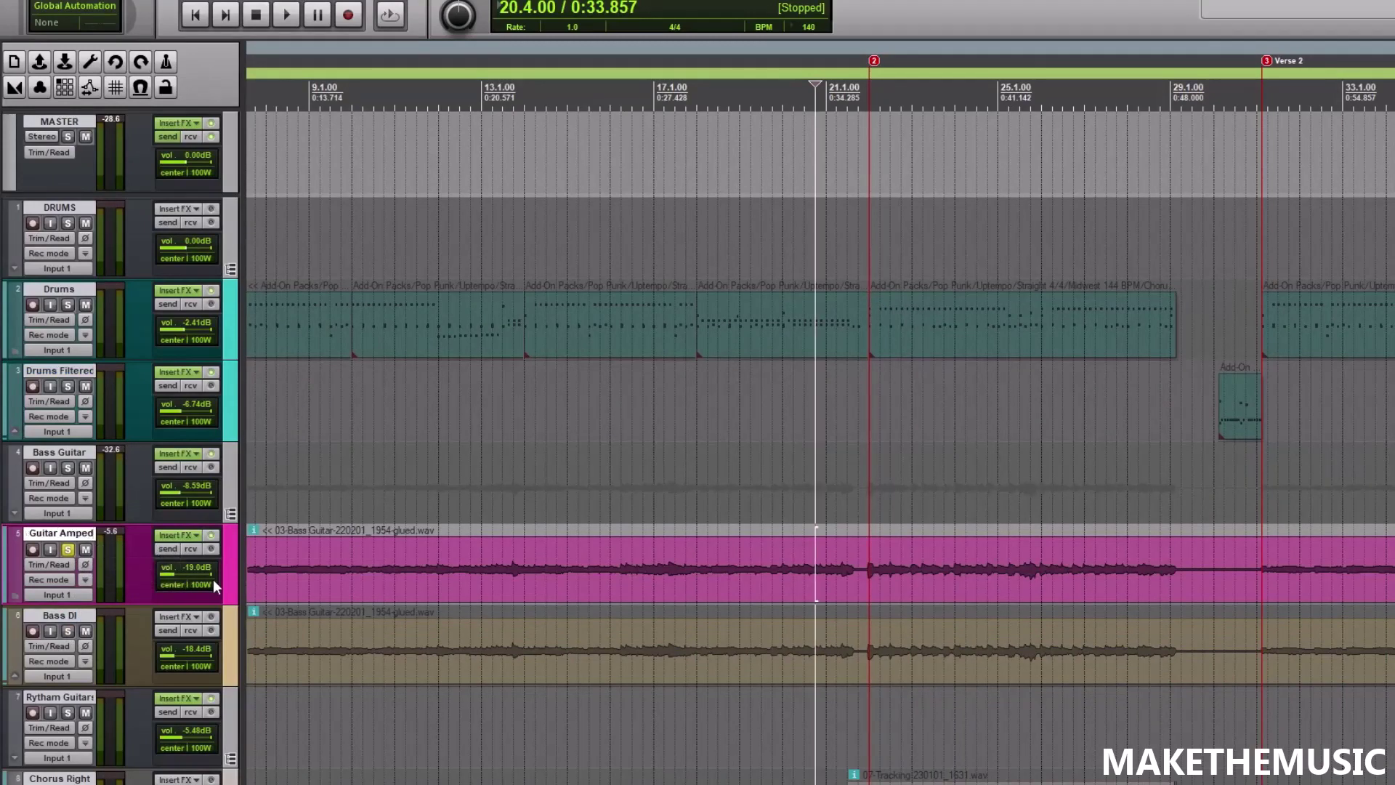
pyautogui.press('Return')
pyautogui.scroll(-2, 509, 480)
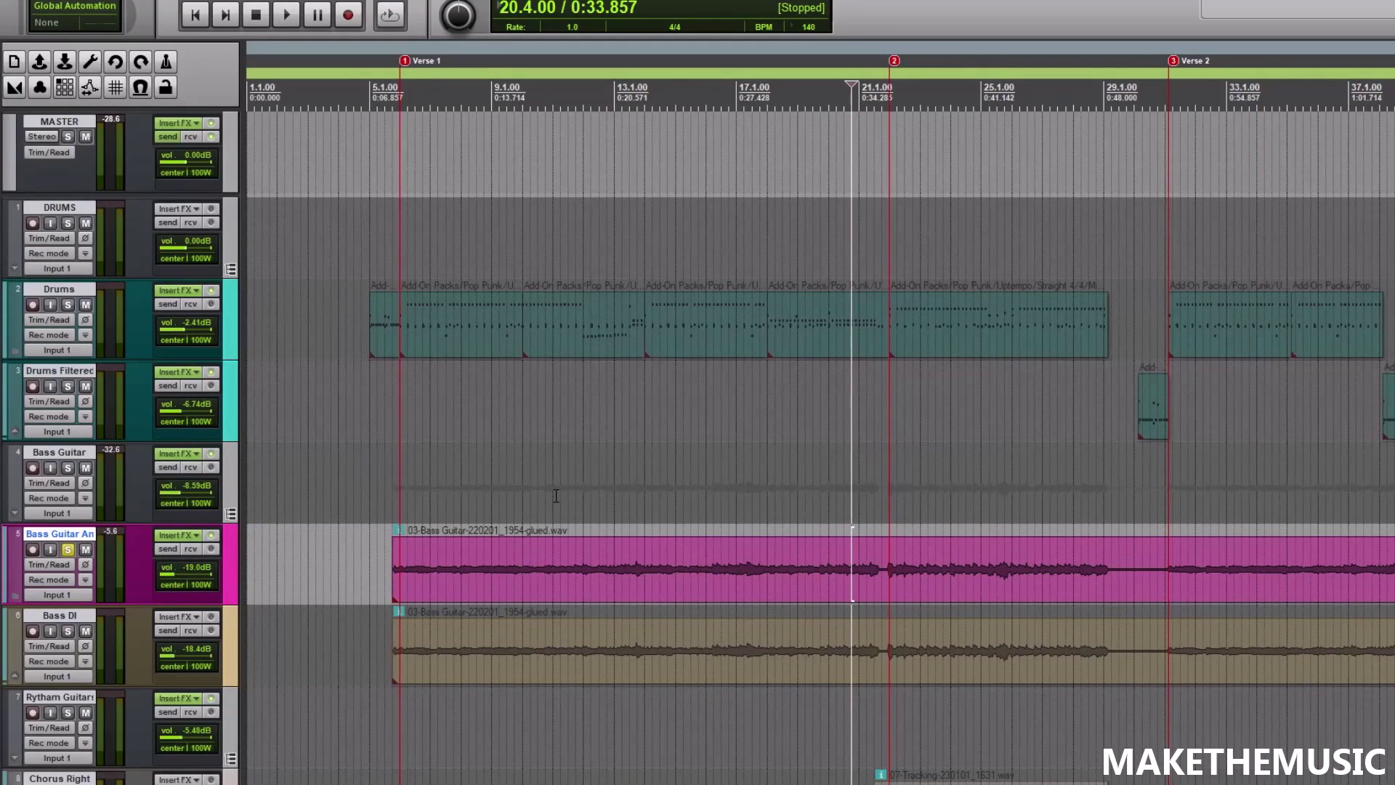
pyautogui.scroll(-1, 570, 512)
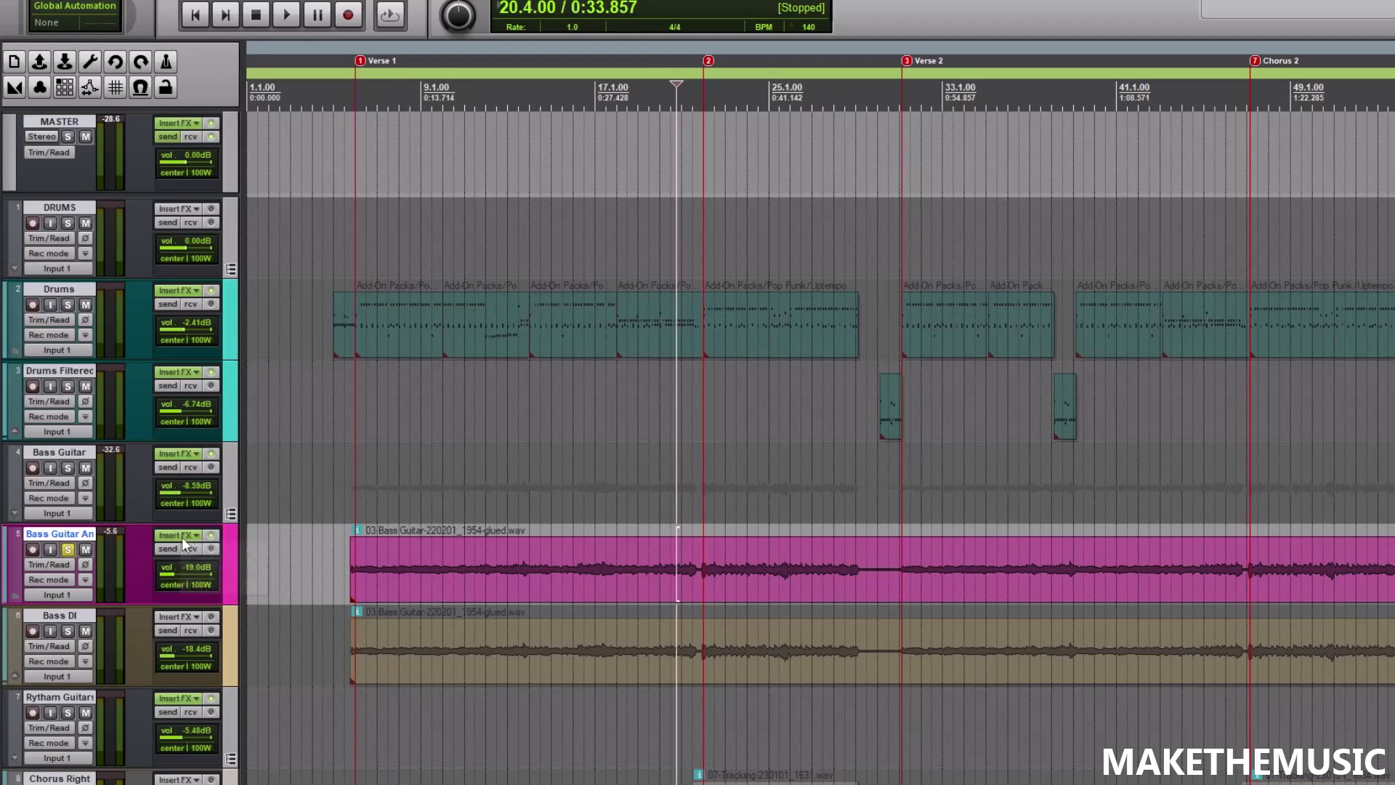
pyautogui.moveTo(183, 543)
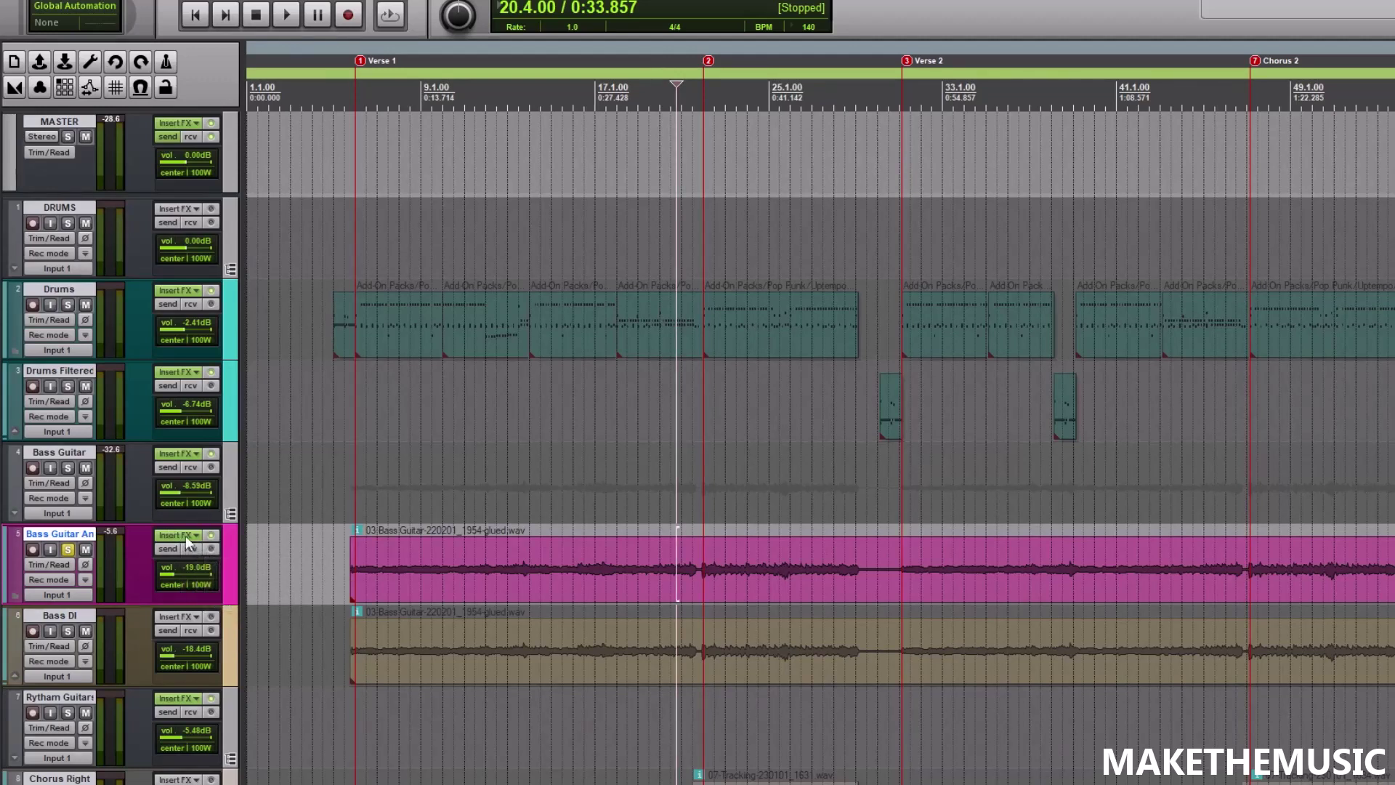
# Open the Bass Guitar Amped effects chain and inspect the PunkBass amp, Bass Blue cabinet and EQ in BIAS FX 2
pyautogui.click(186, 535)
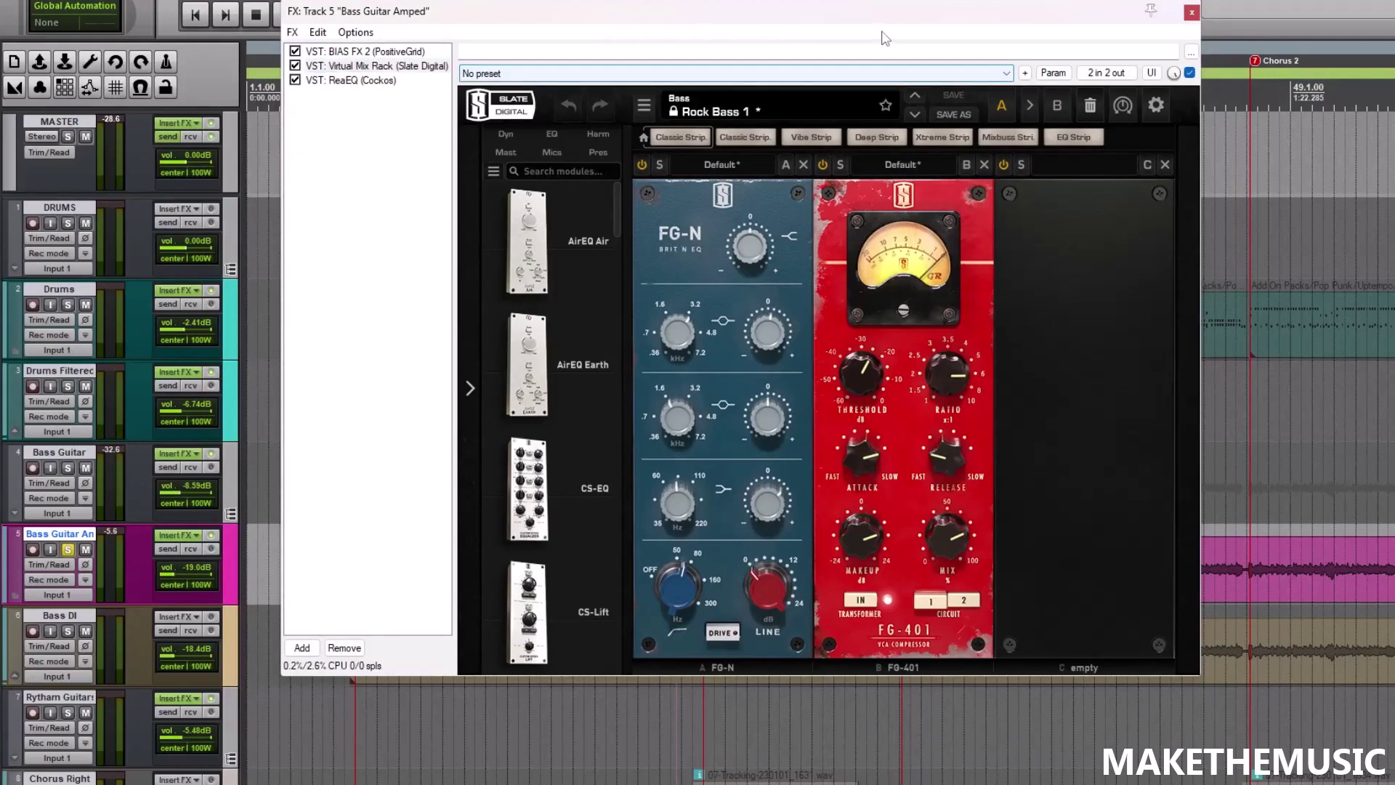
pyautogui.moveTo(868, 11); pyautogui.dragTo(835, 34)
pyautogui.click(361, 73)
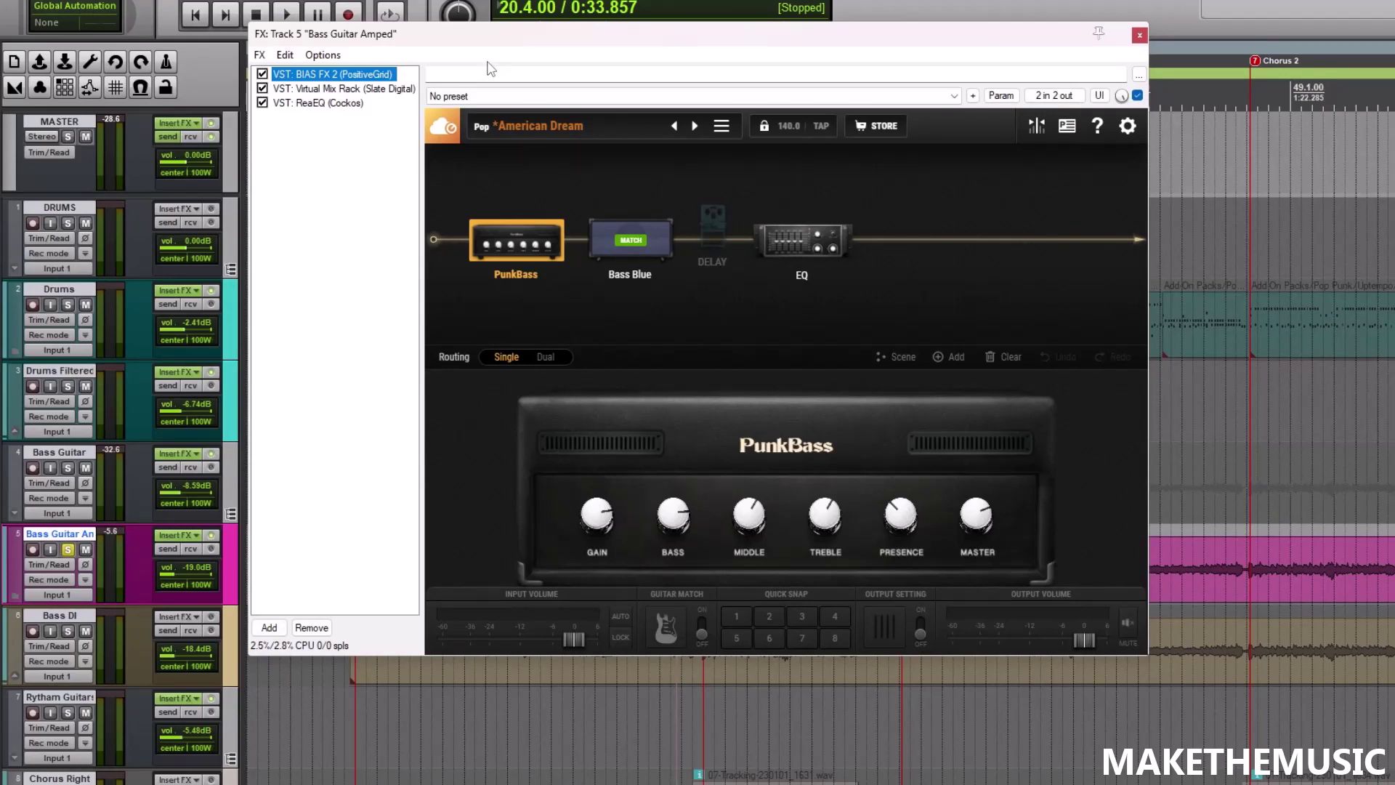
pyautogui.click(667, 250)
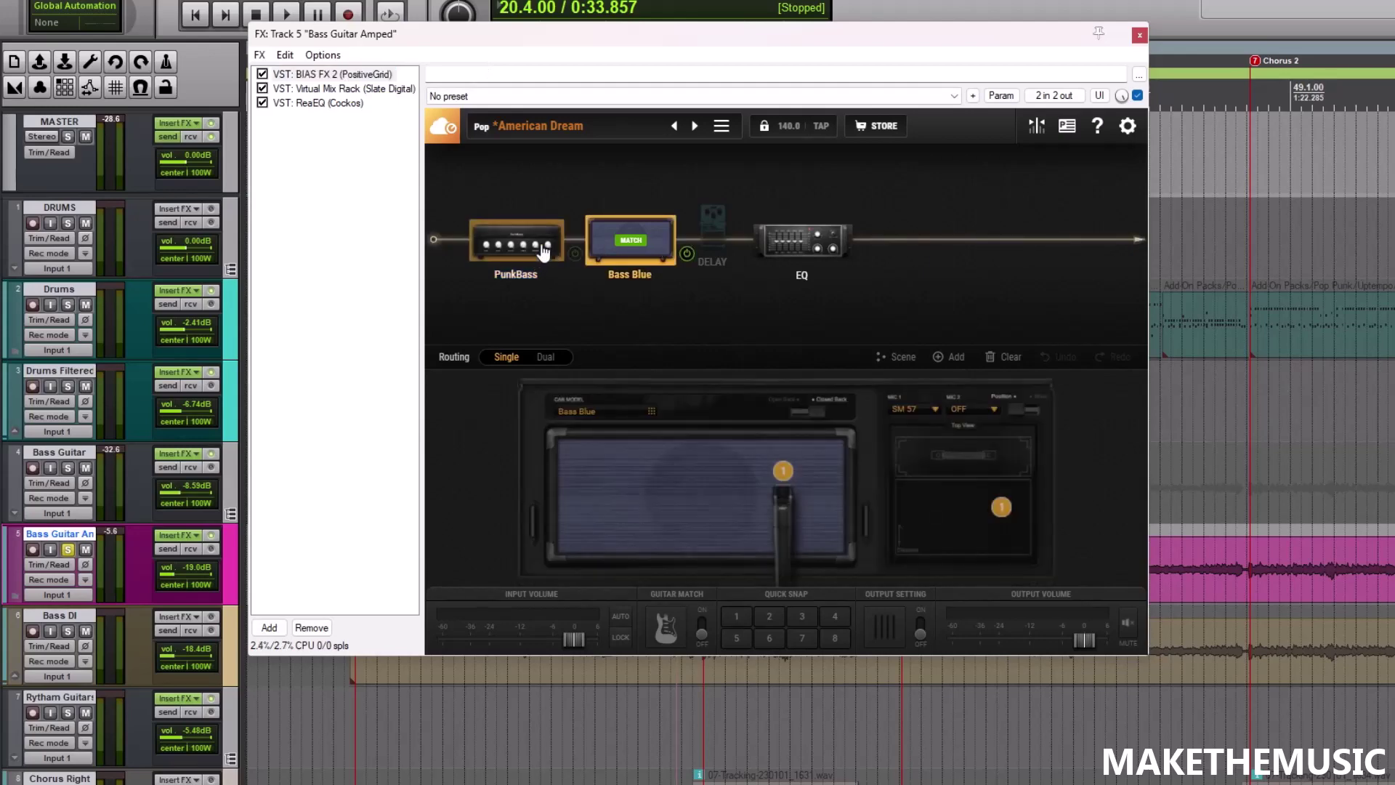
pyautogui.click(537, 241)
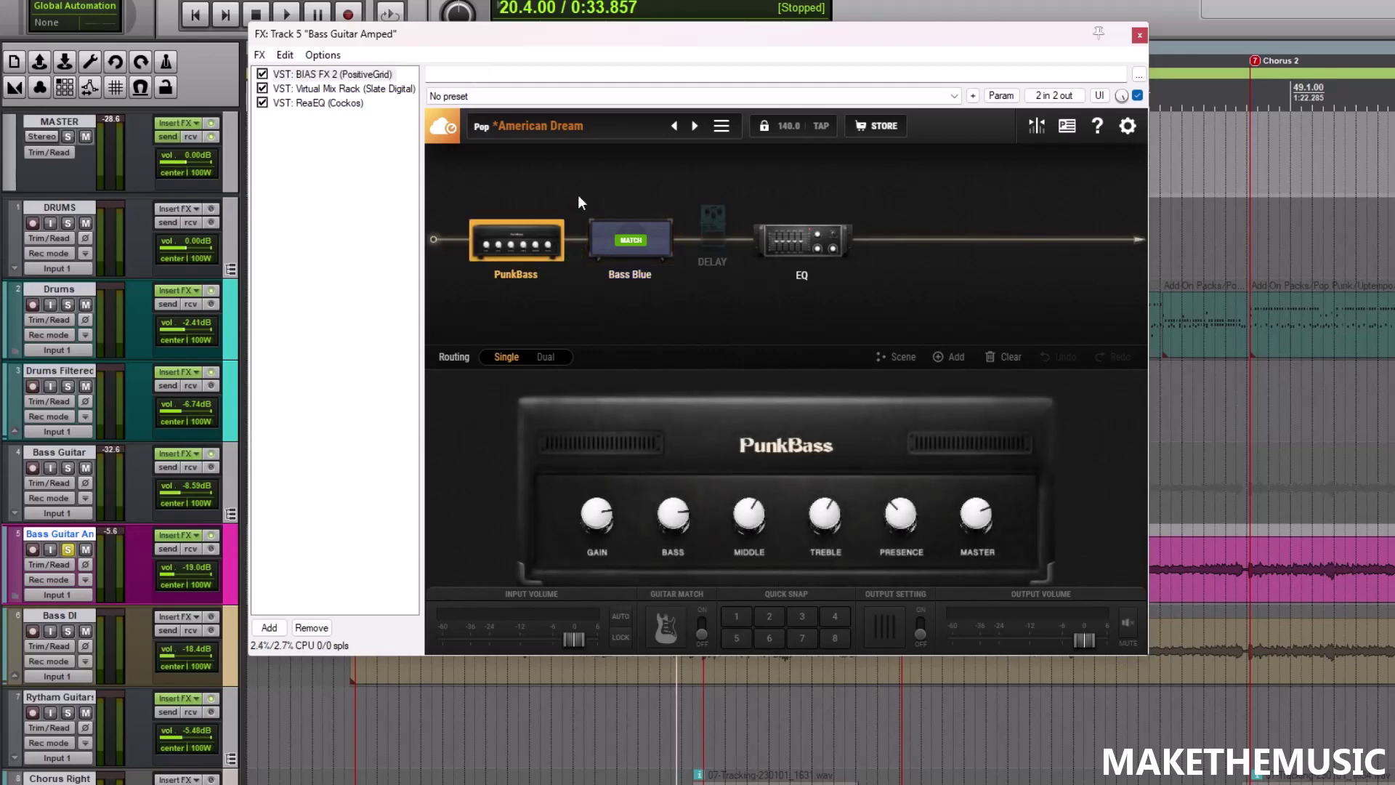
pyautogui.click(793, 255)
# Bypass Virtual Mix Rack and ReaEQ, and audition the amped bass from 8.1.00 through BIAS FX 2 alone
pyautogui.moveTo(553, 33); pyautogui.dragTo(1087, 99)
pyautogui.click(373, 95)
pyautogui.click(399, 486)
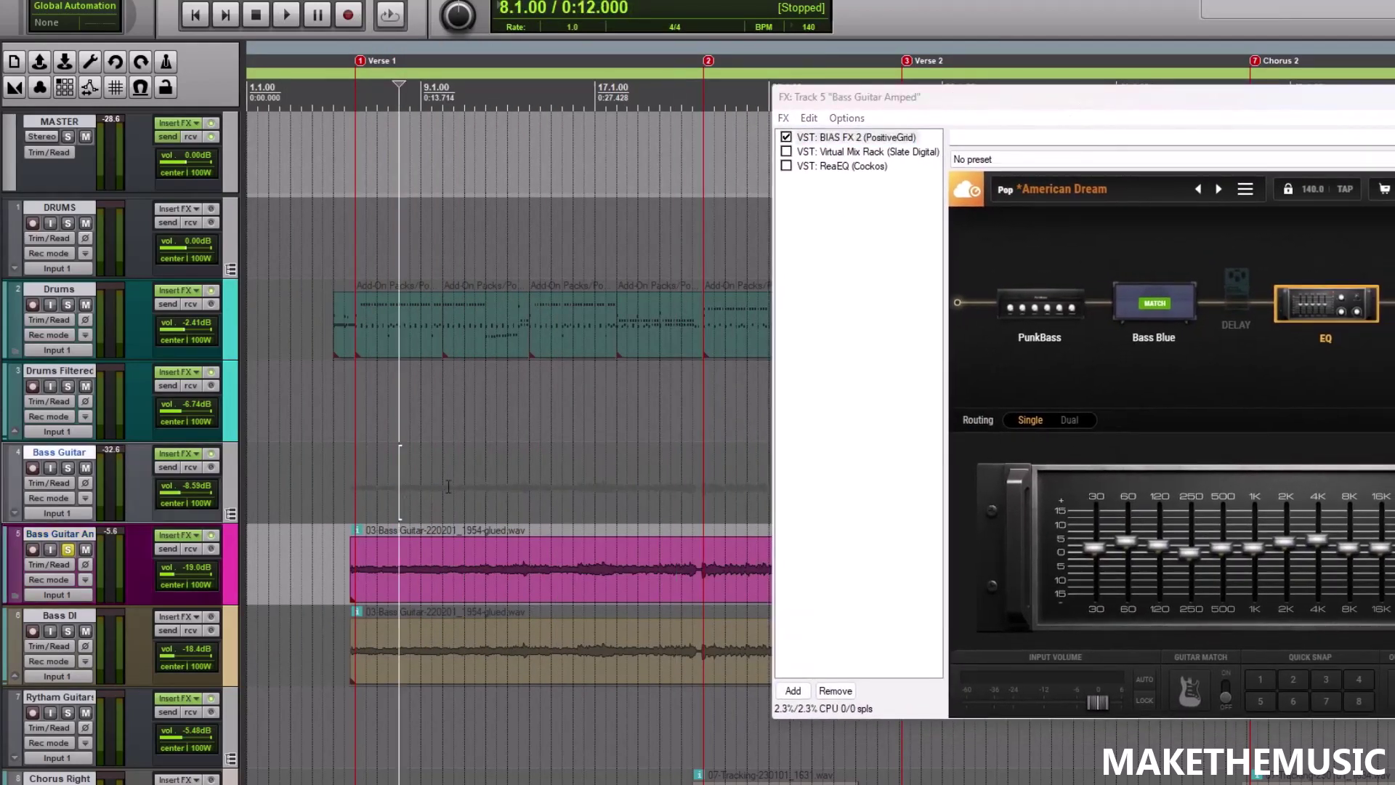
pyautogui.press('space')
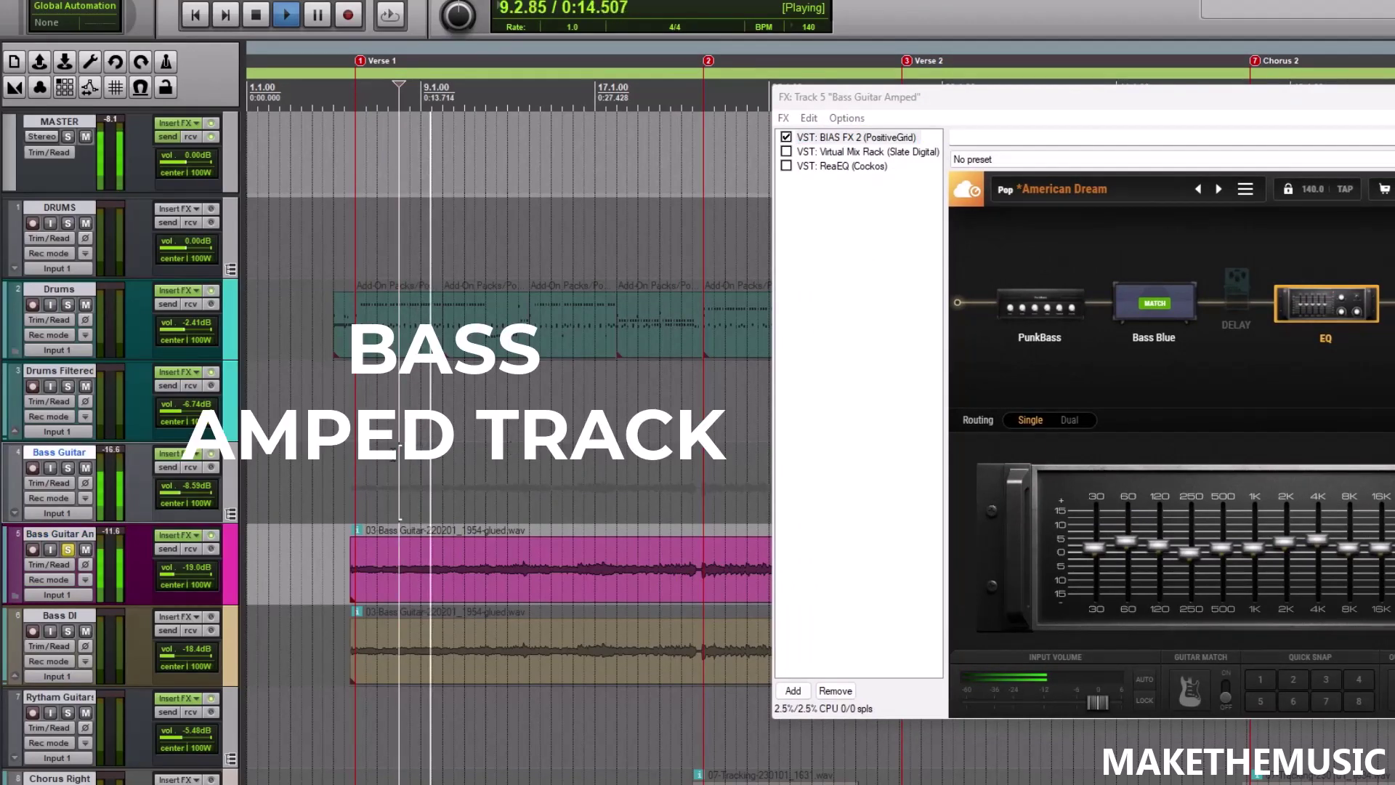
pyautogui.scroll(-2, 459, 461)
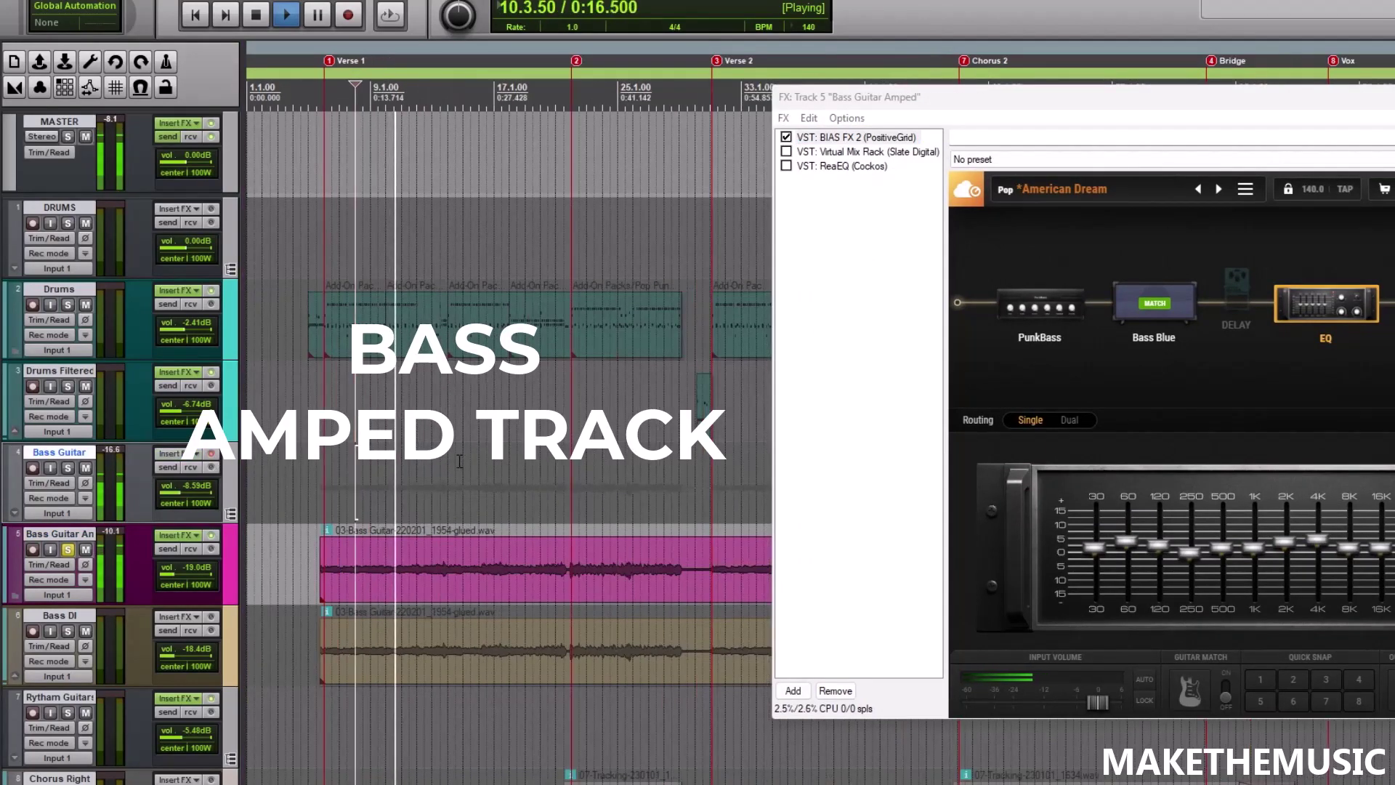
pyautogui.press('space')
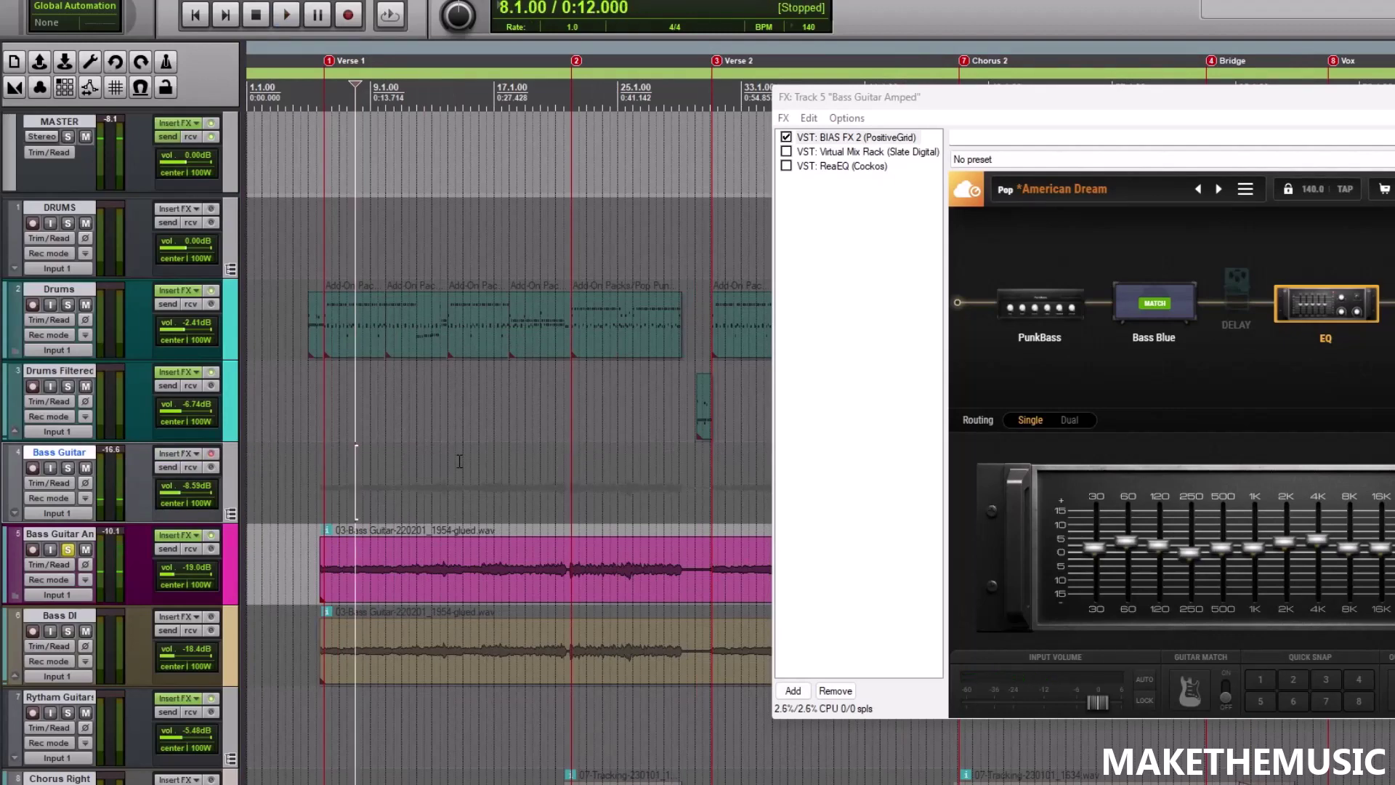
# Play the soloed amped bass from 21.3.00 across marker 2 with only BIAS FX 2 active, and stop playback
pyautogui.scroll(3, 566, 484)
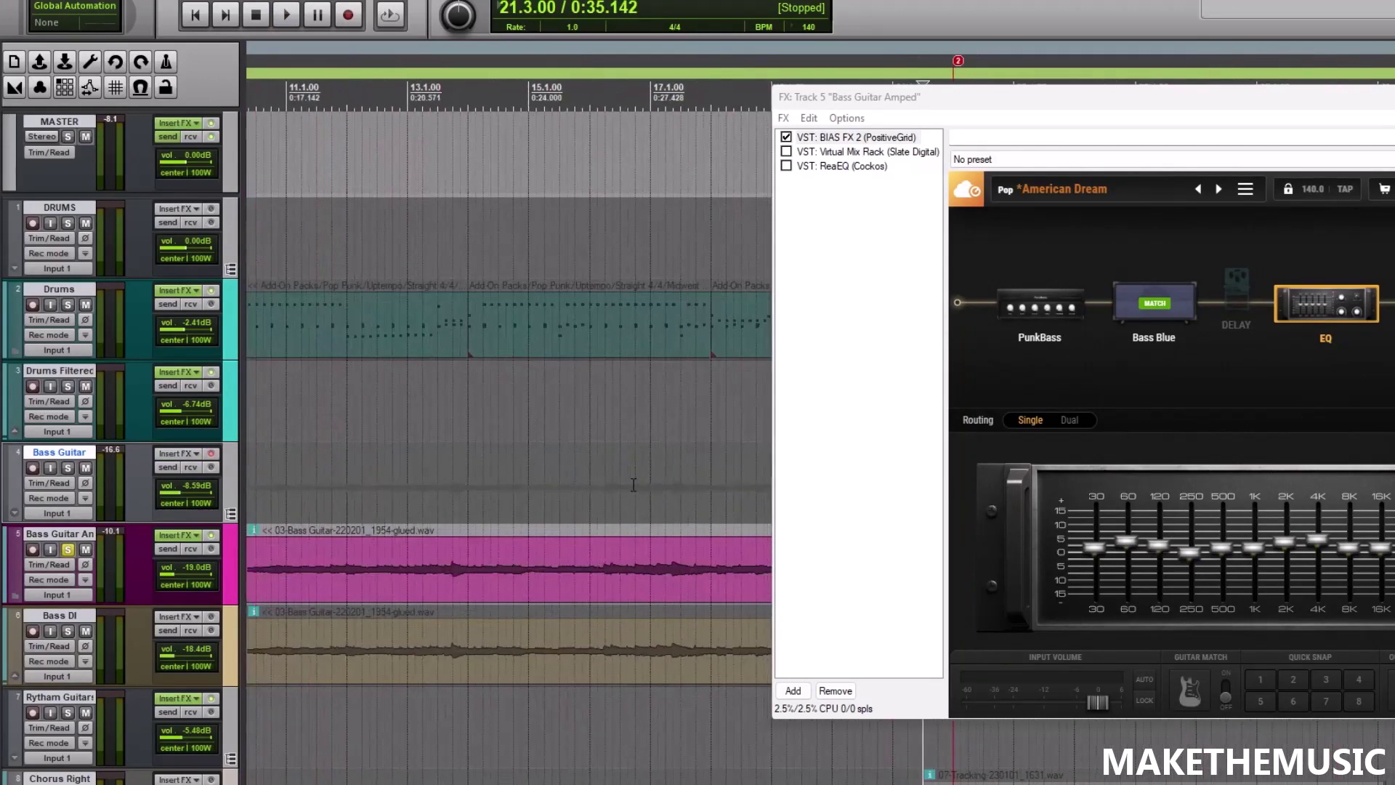
pyautogui.moveTo(1166, 97); pyautogui.dragTo(1316, 80)
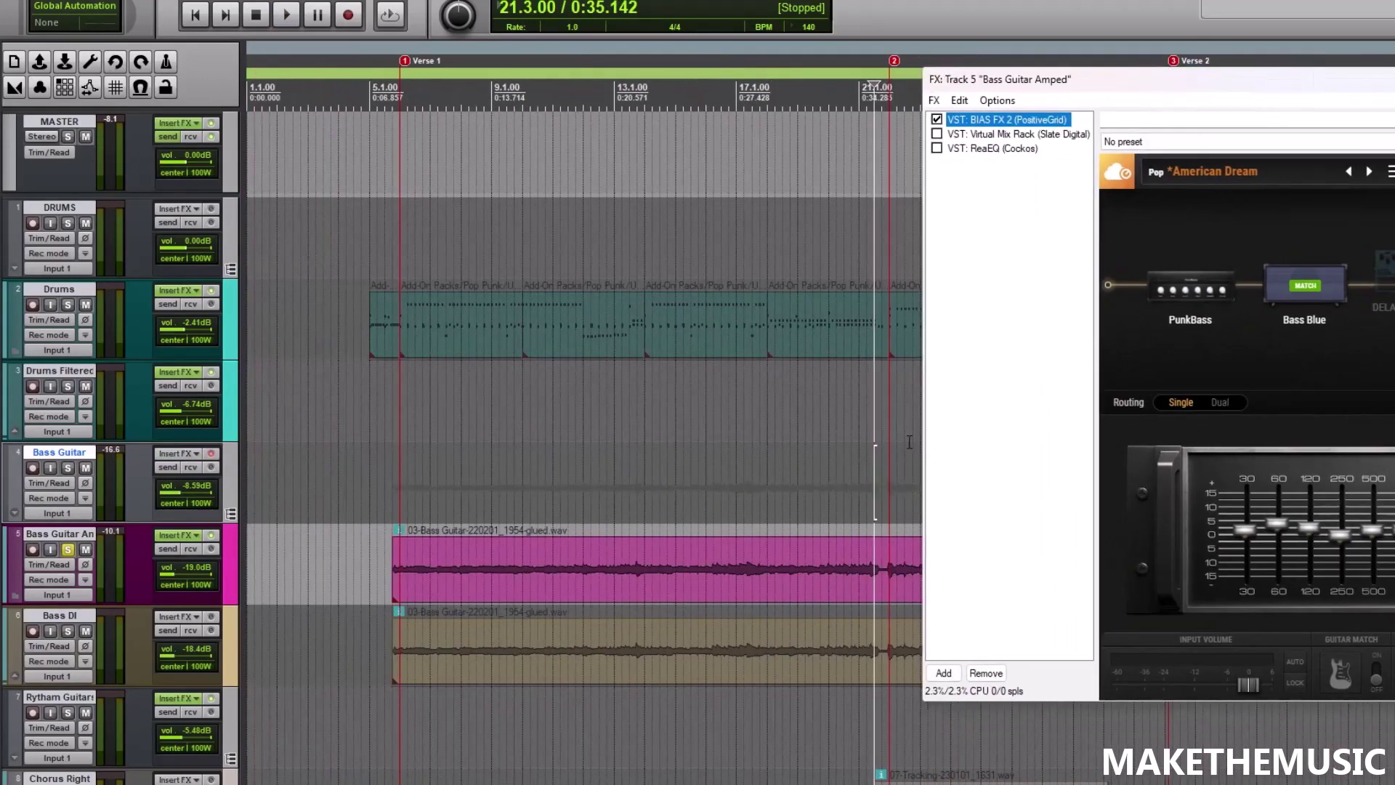
pyautogui.scroll(3, 865, 454)
pyautogui.press('space')
pyautogui.scroll(-3, 865, 454)
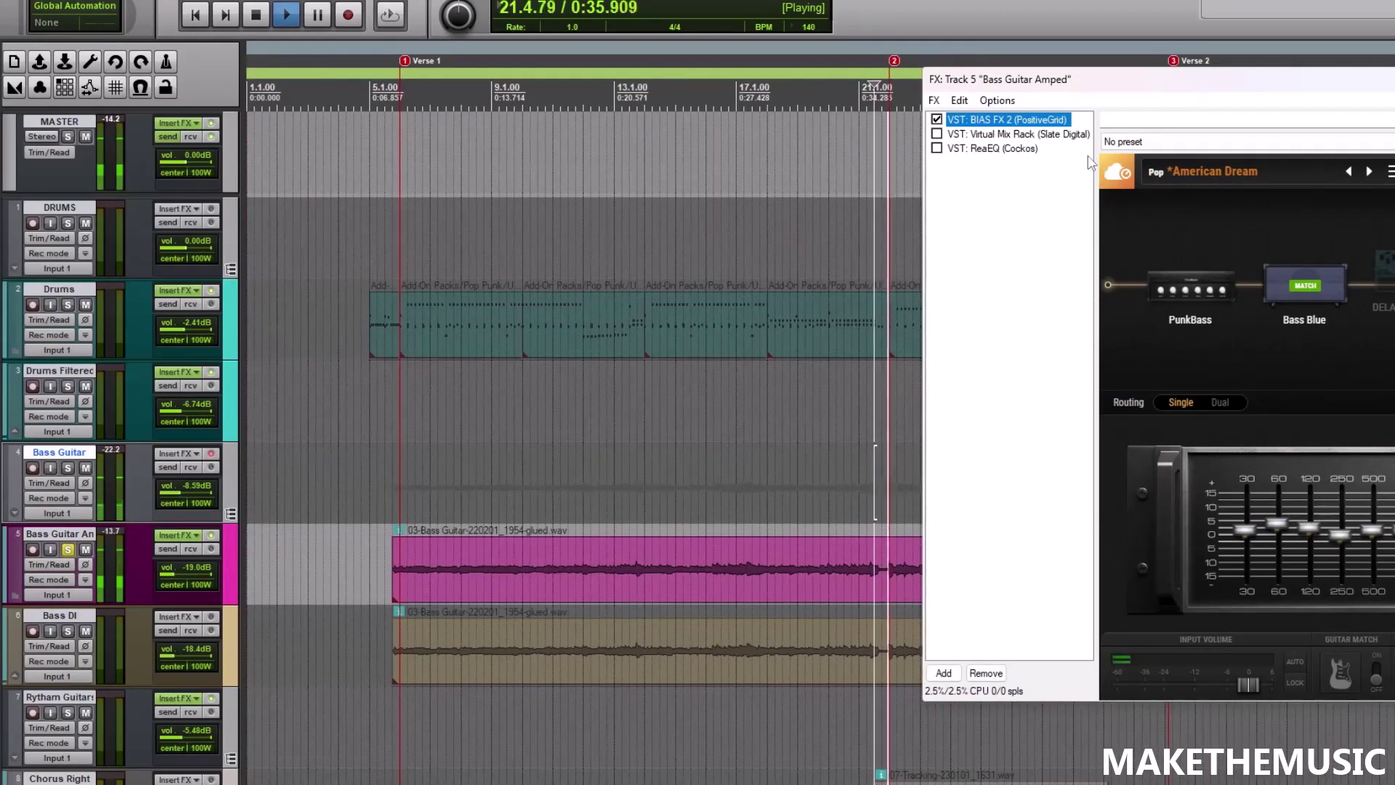
pyautogui.moveTo(1145, 83); pyautogui.dragTo(515, 81)
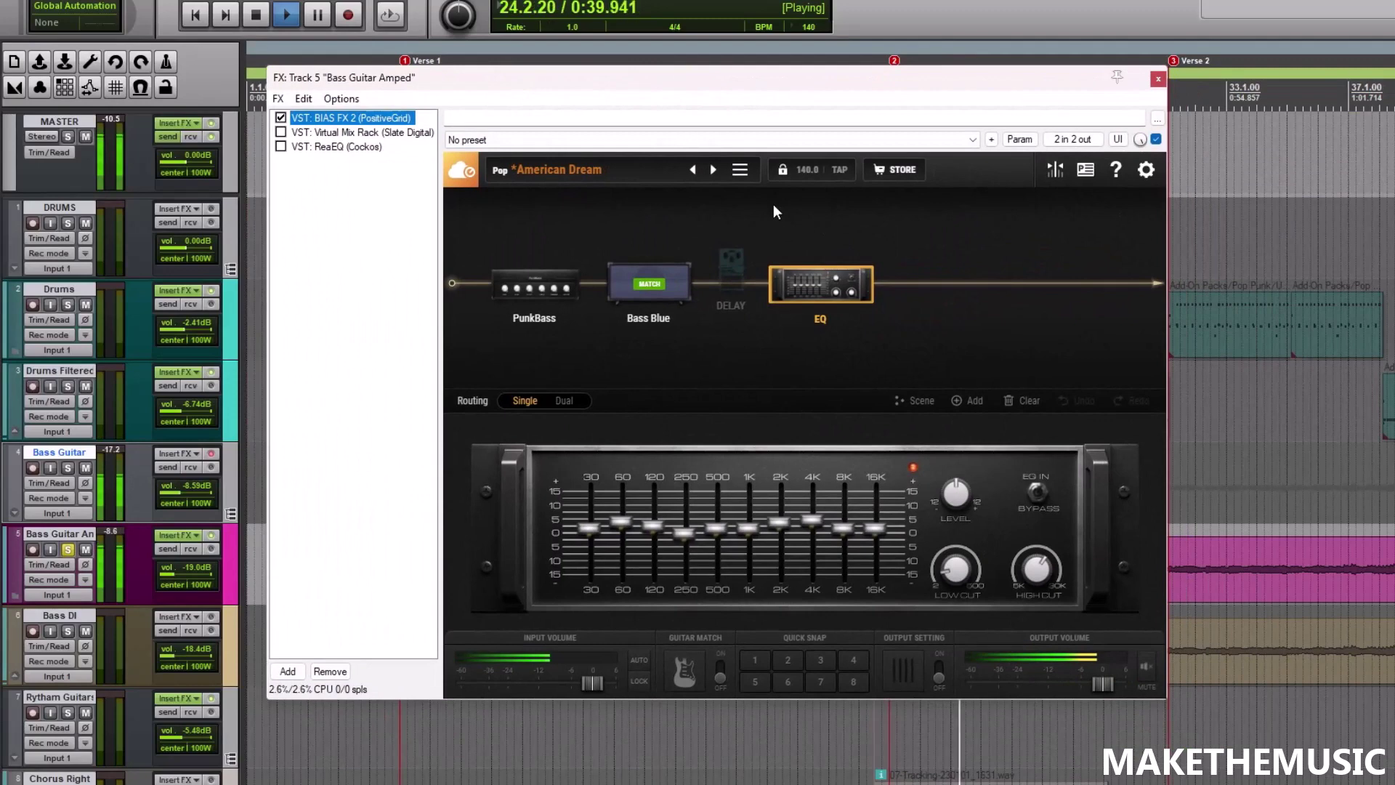
pyautogui.press('space')
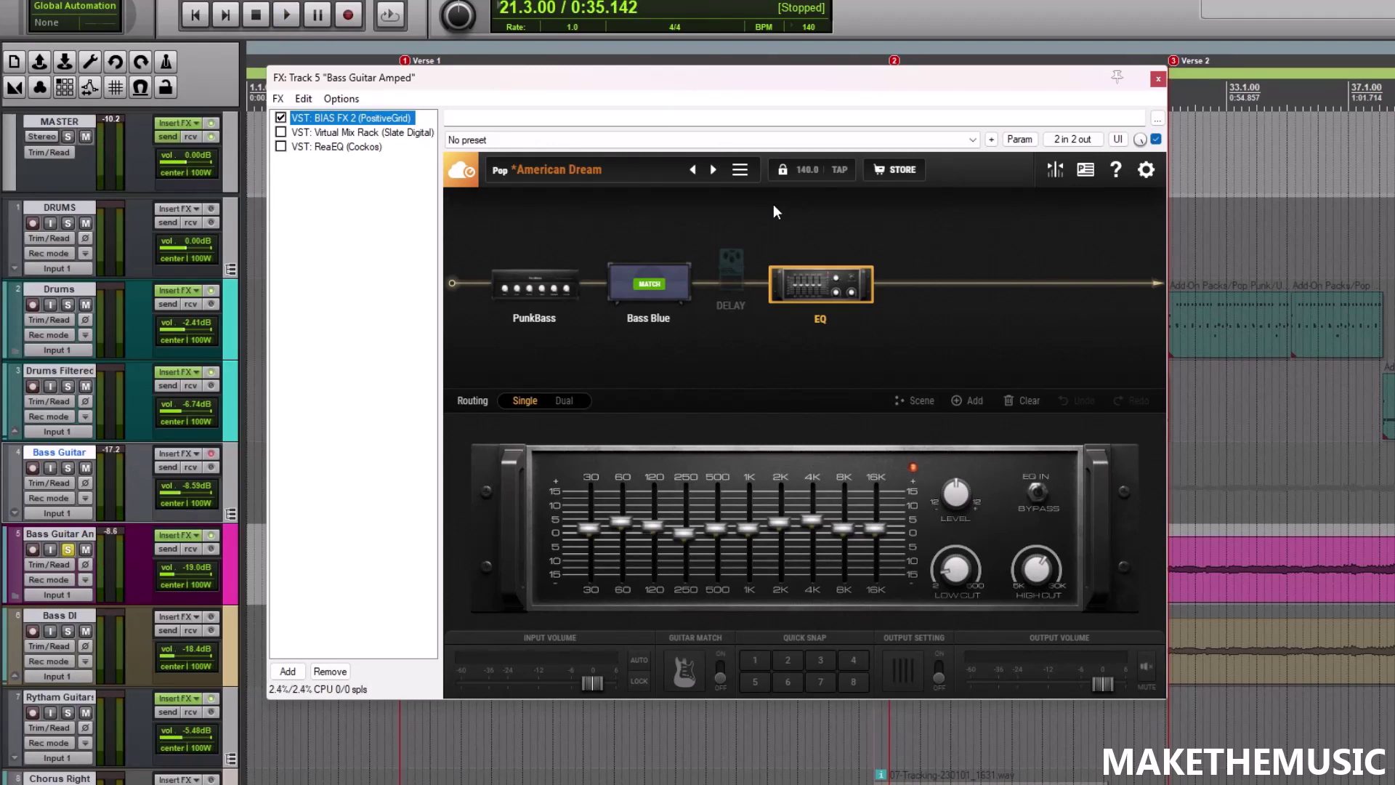
# Review the PunkBass amp settings, and open and enable Virtual Mix Rack to show its FG-N EQ
pyautogui.click(569, 288)
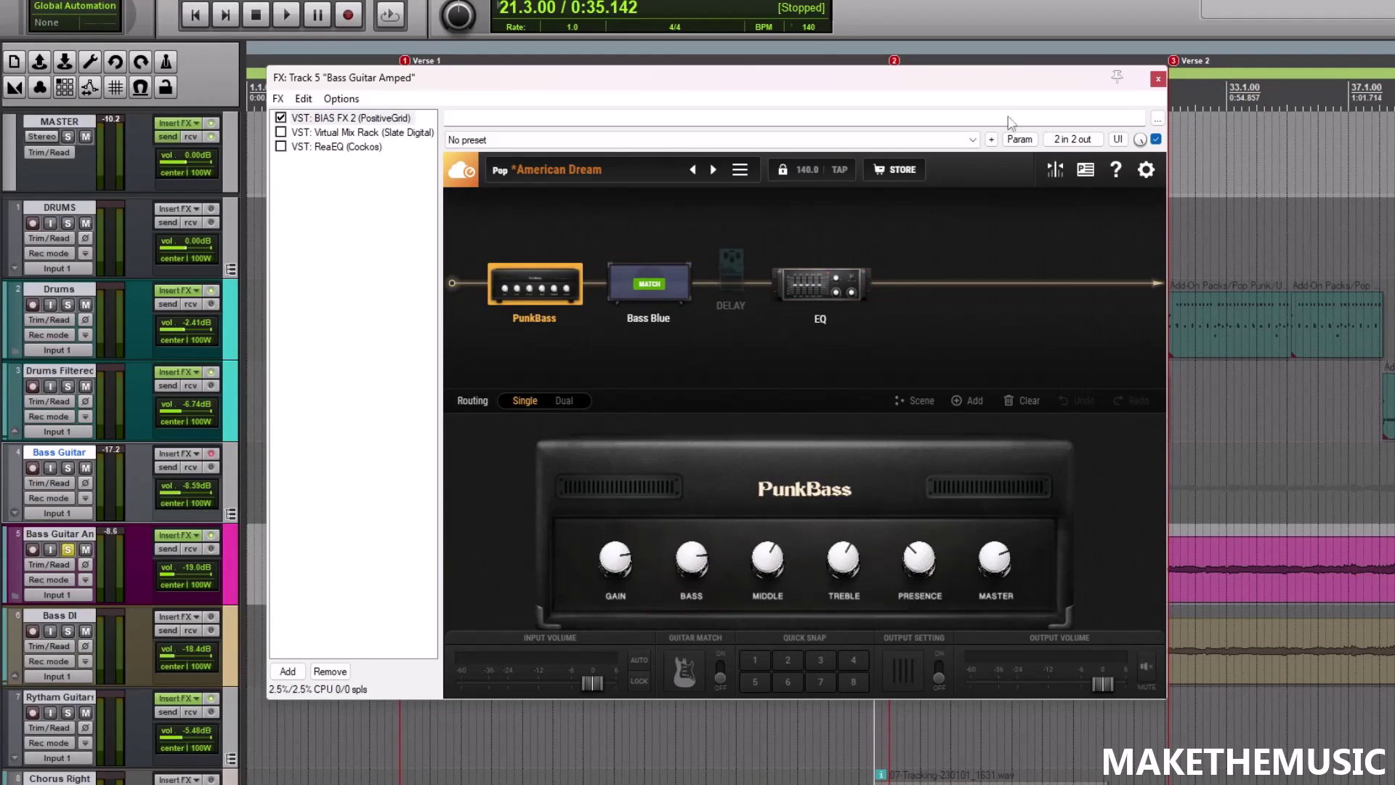
pyautogui.click(343, 134)
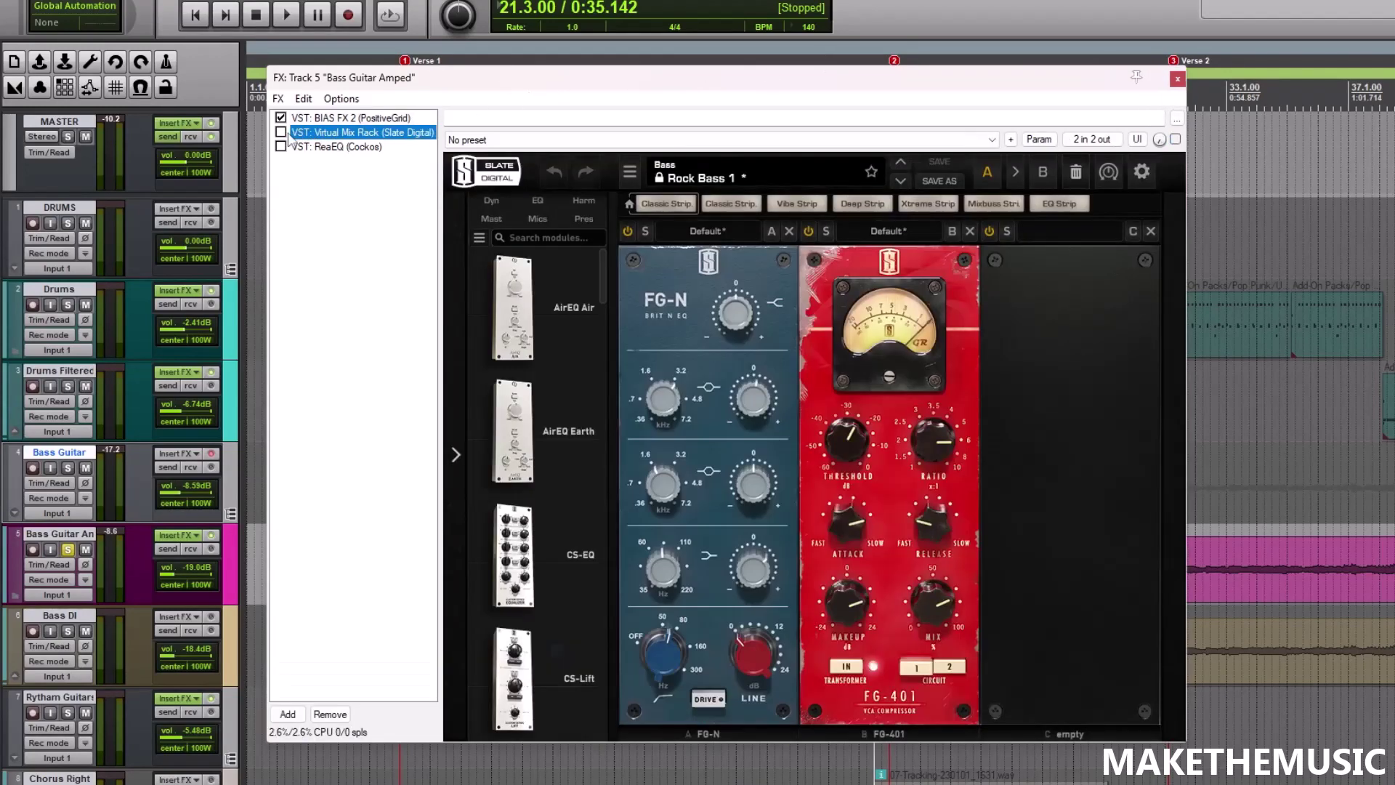
pyautogui.click(281, 133)
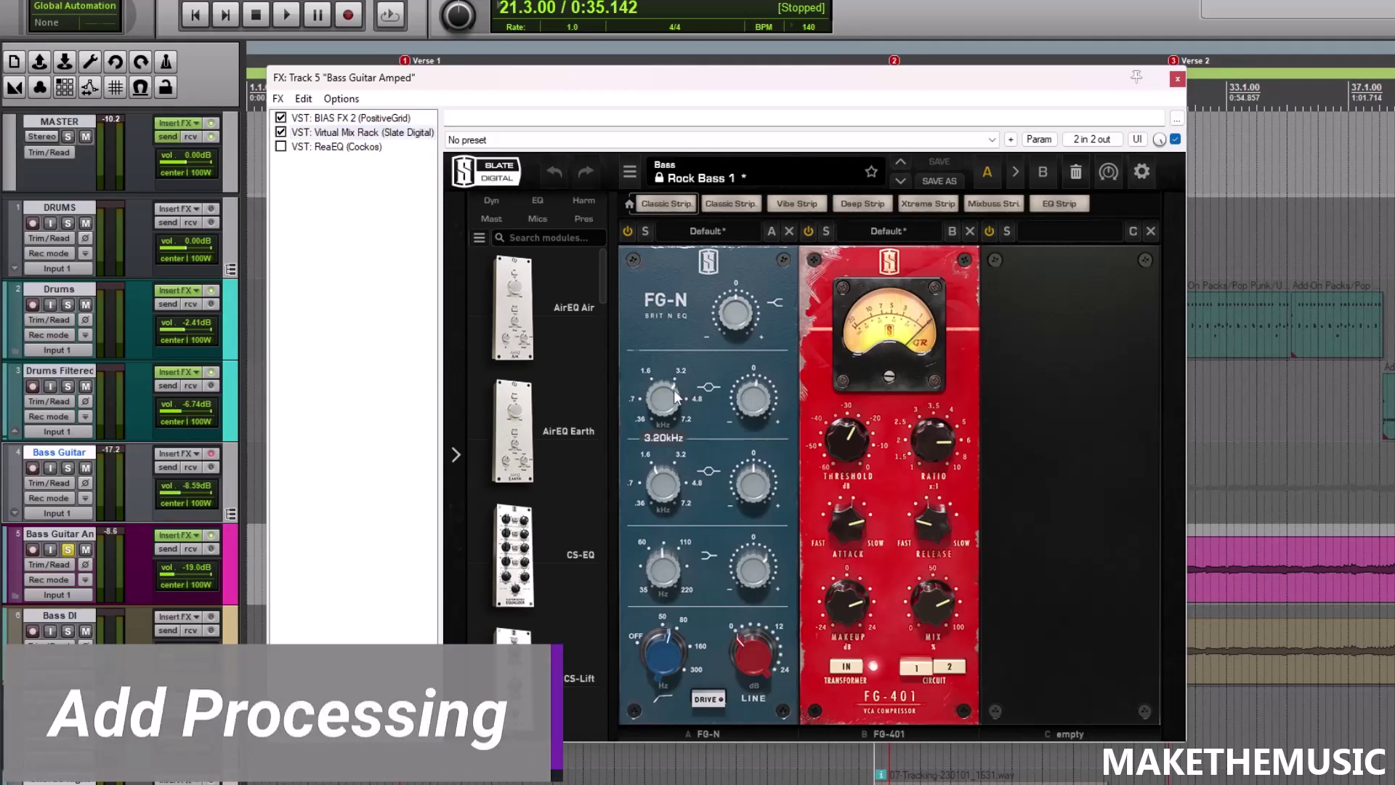
pyautogui.moveTo(750, 398)
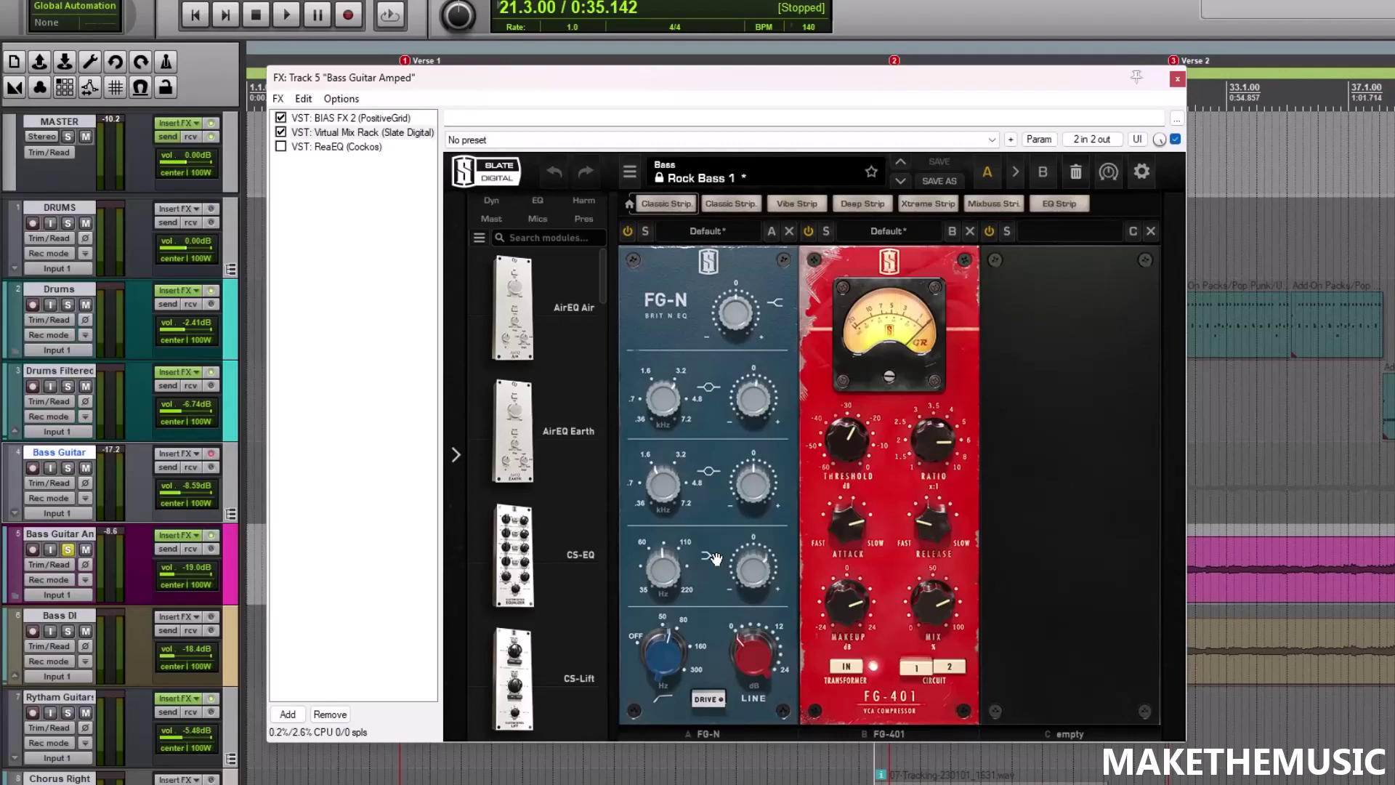
# Move the effects window clear of the timeline and audition the amped bass from 8.3.00 through Virtual Mix Rack
pyautogui.moveTo(830, 85); pyautogui.dragTo(1241, 91)
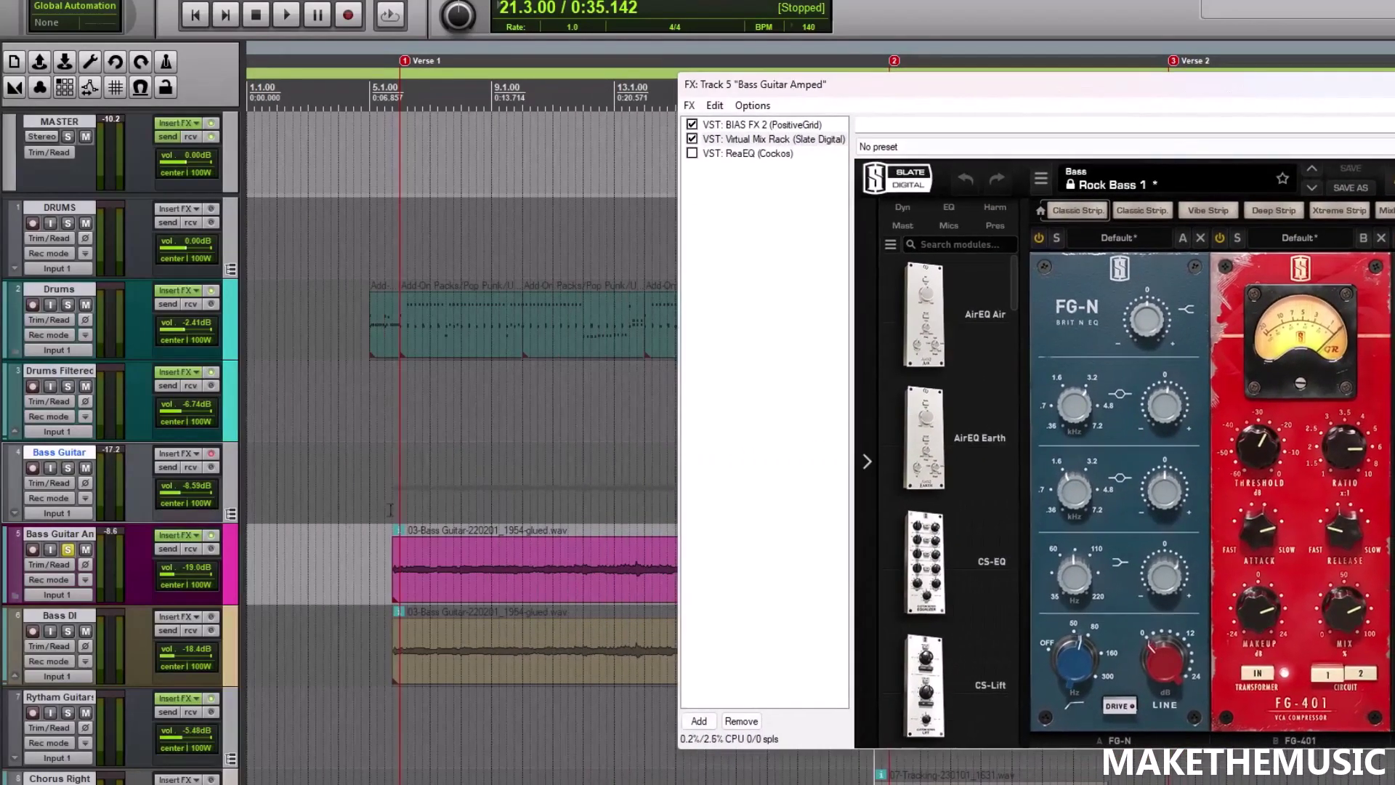
pyautogui.click(476, 481)
pyautogui.press('space')
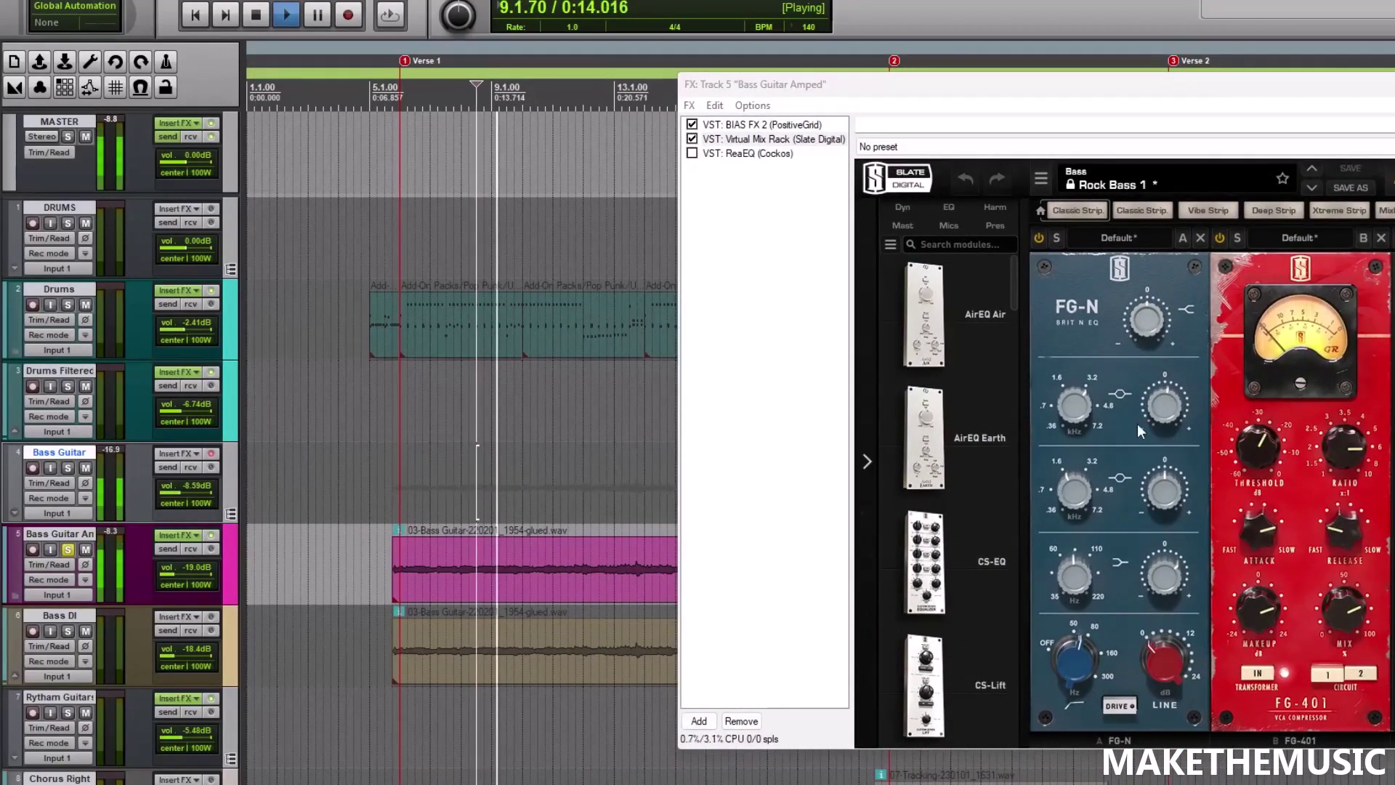
pyautogui.press('space')
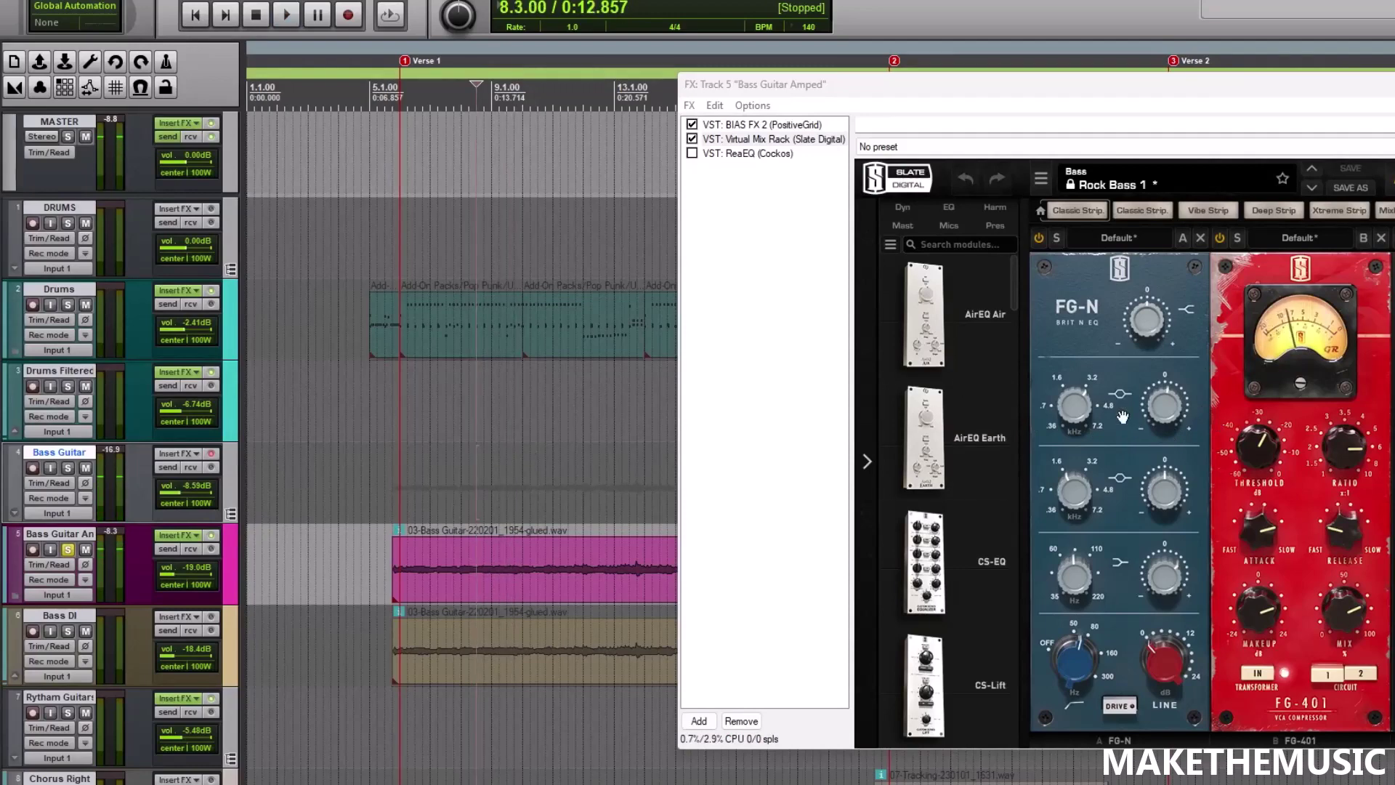
# Play the same passage with the FG-N module bypassed for comparison, stop playback and re-enable the module
pyautogui.press('space')
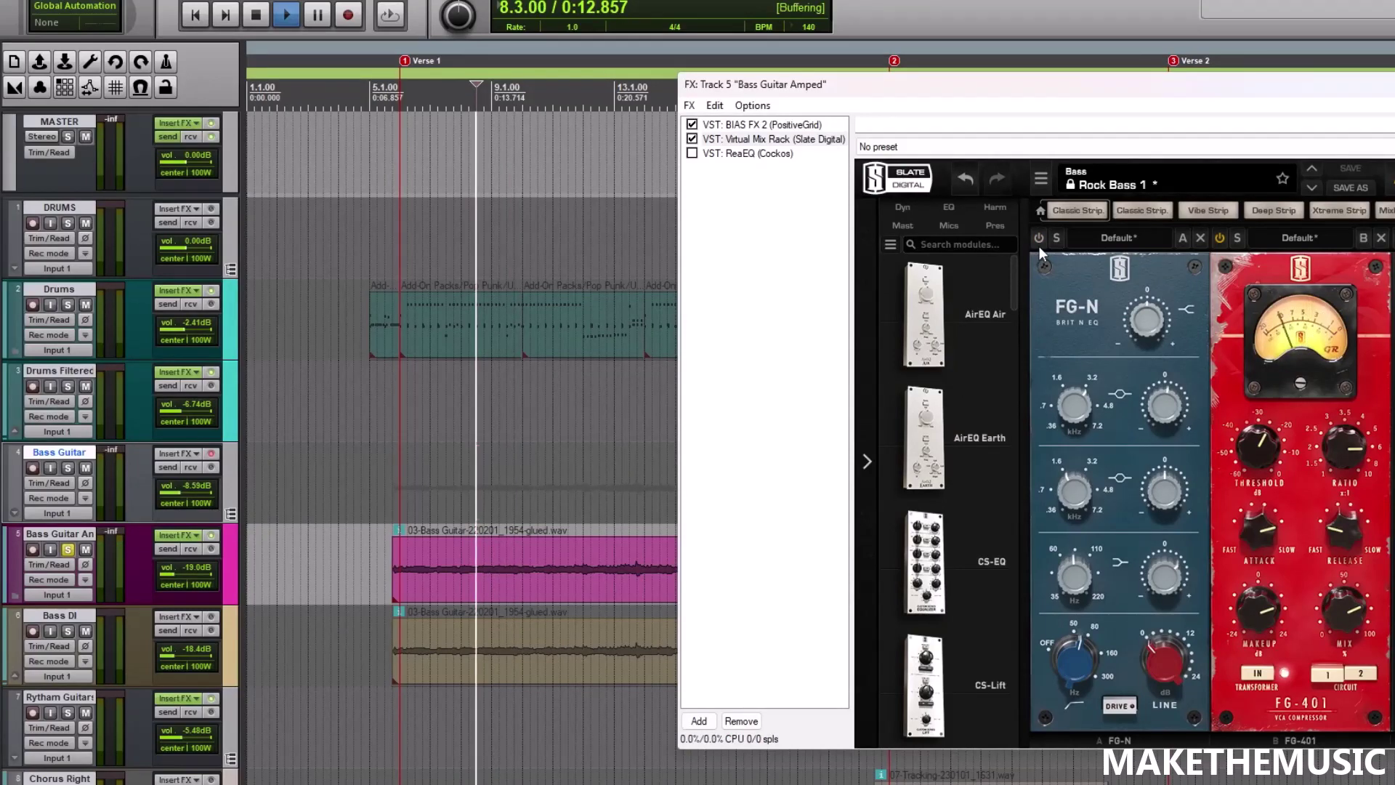
pyautogui.click(1039, 238)
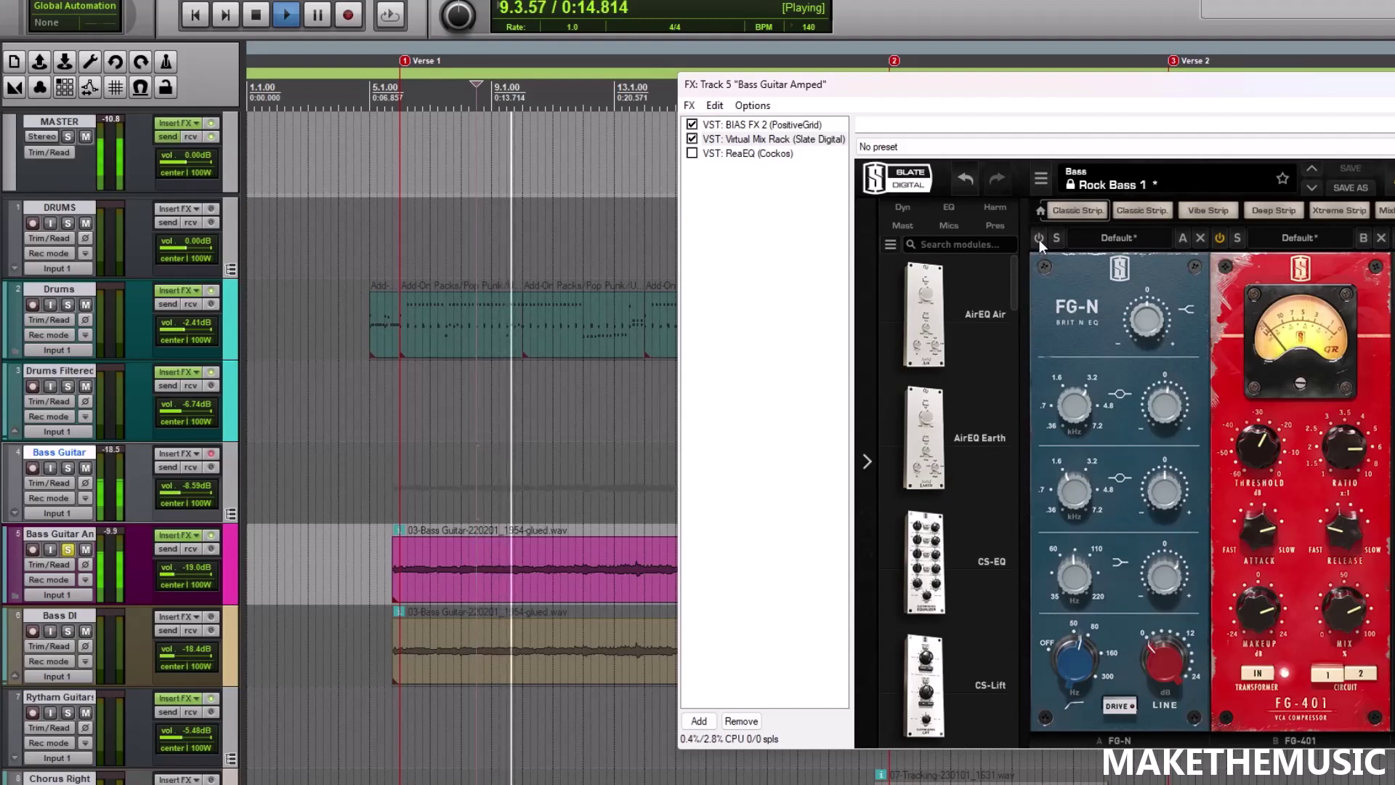
pyautogui.press('space')
pyautogui.click(1039, 238)
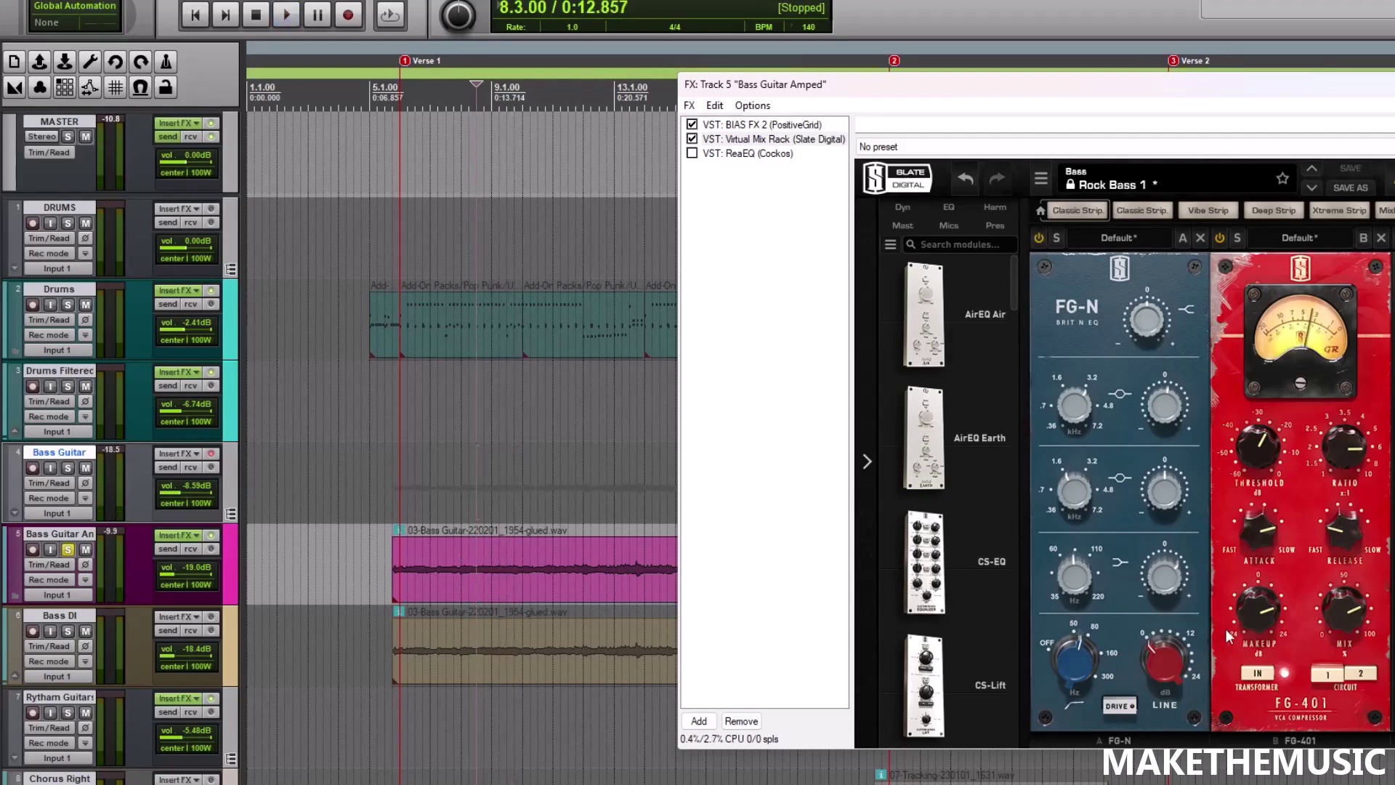
# Adjust the FG-N low-band gain to about +5.18 dB while playing the amped bass from 8.3.00, and stop playback
pyautogui.moveTo(1165, 569)
pyautogui.moveTo(1164, 569); pyautogui.dragTo(1162, 585)
pyautogui.press('space')
pyautogui.moveTo(1167, 580); pyautogui.dragTo(1158, 541)
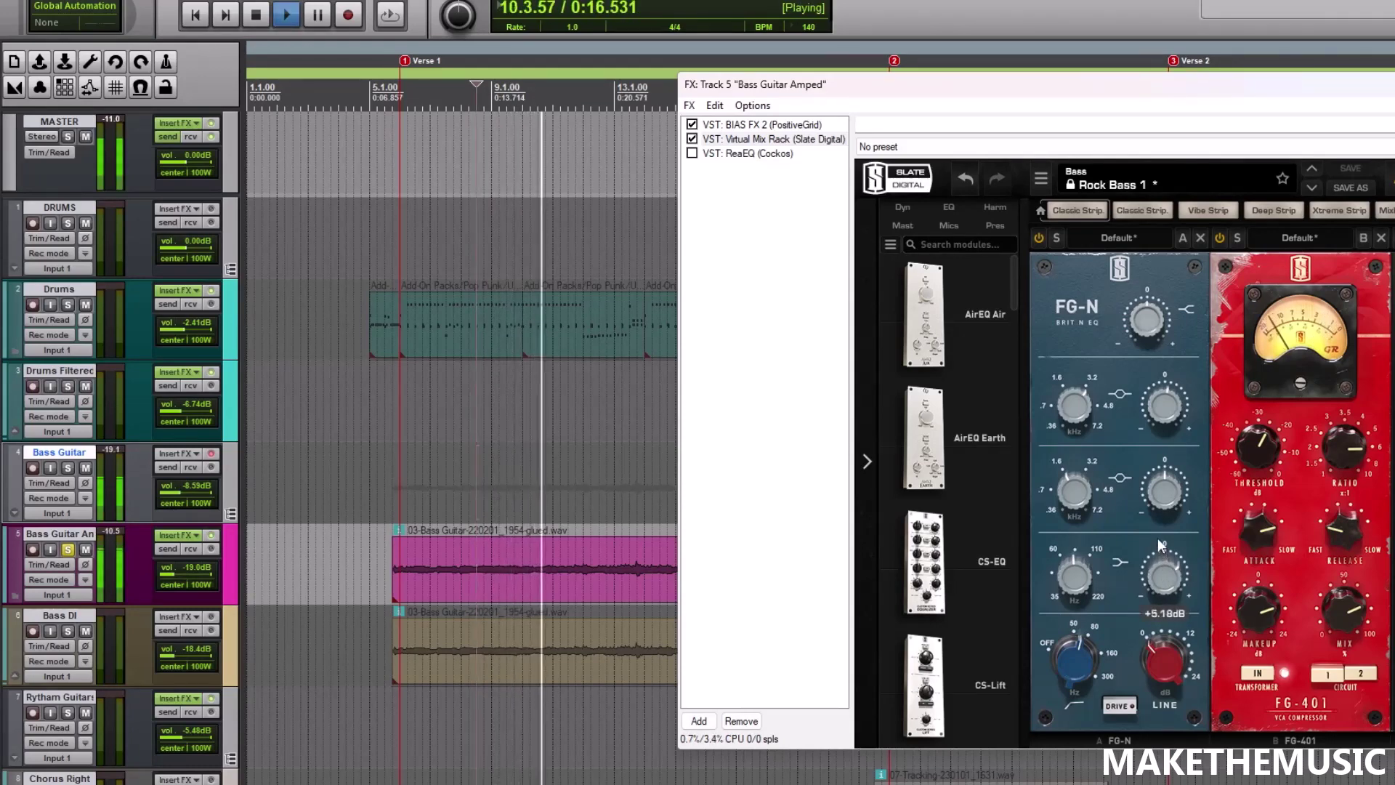
pyautogui.press('space')
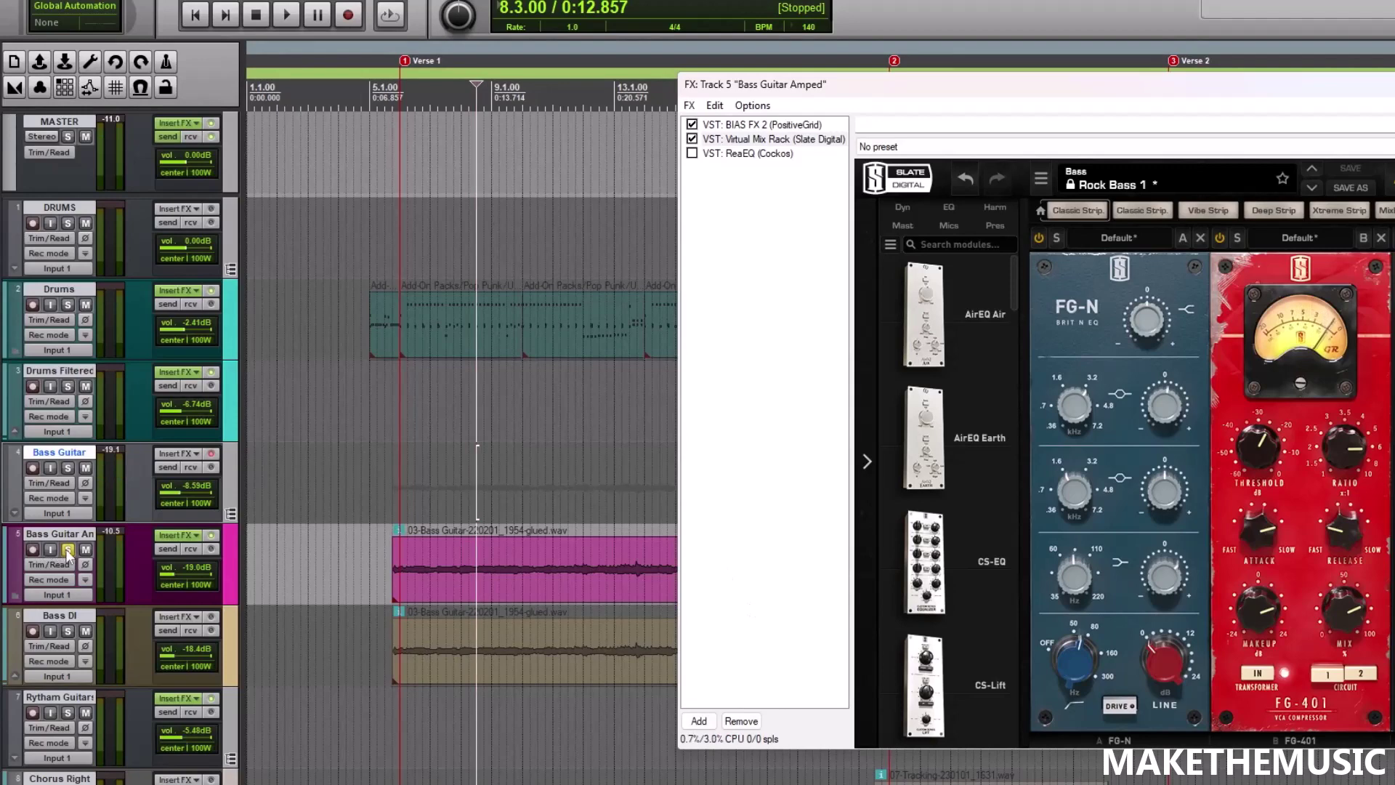
# Clear the solo on Bass Guitar Amped and listen to it with the drums and DI bass from 8.3.00
pyautogui.click(362, 549)
pyautogui.scroll(-3, 363, 550)
pyautogui.press('space')
pyautogui.scroll(1, 373, 469)
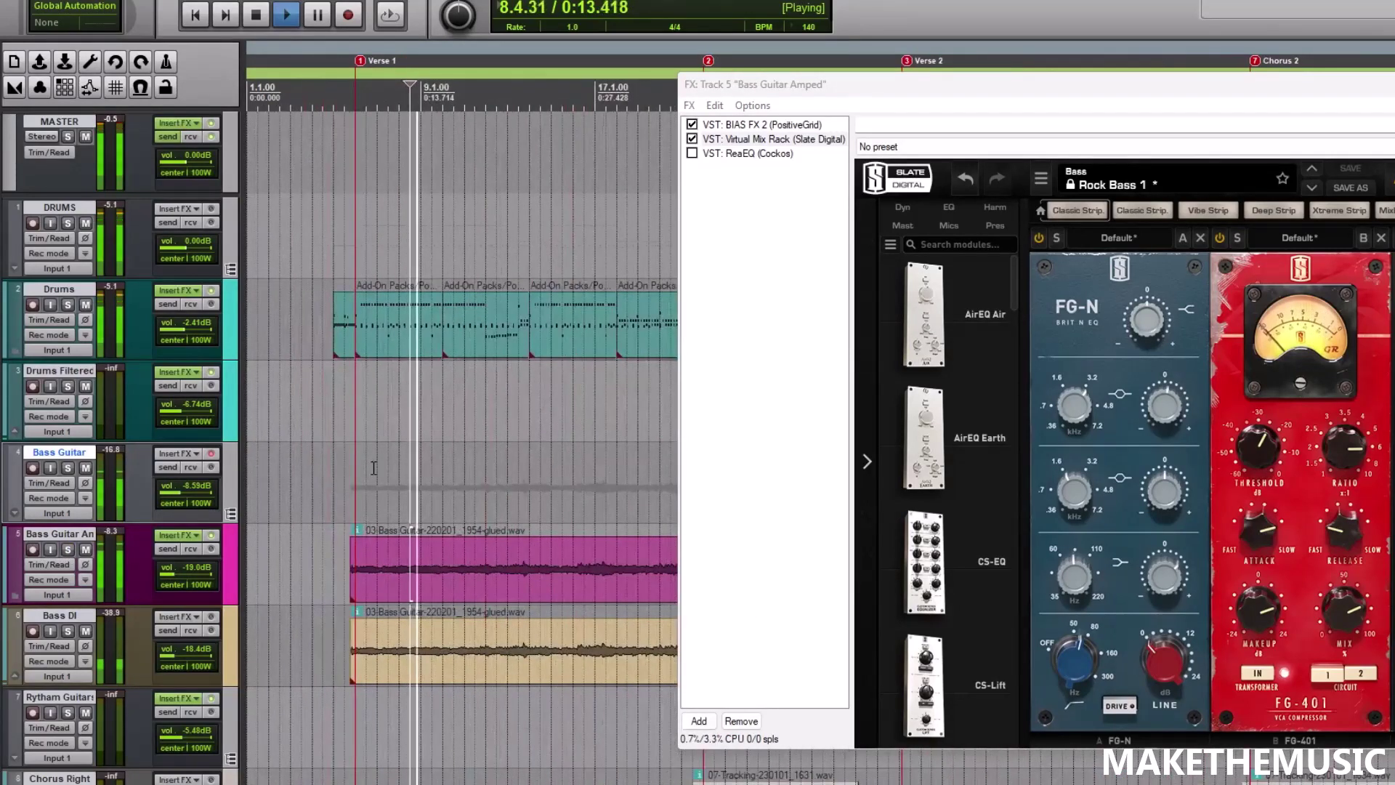
pyautogui.press('space')
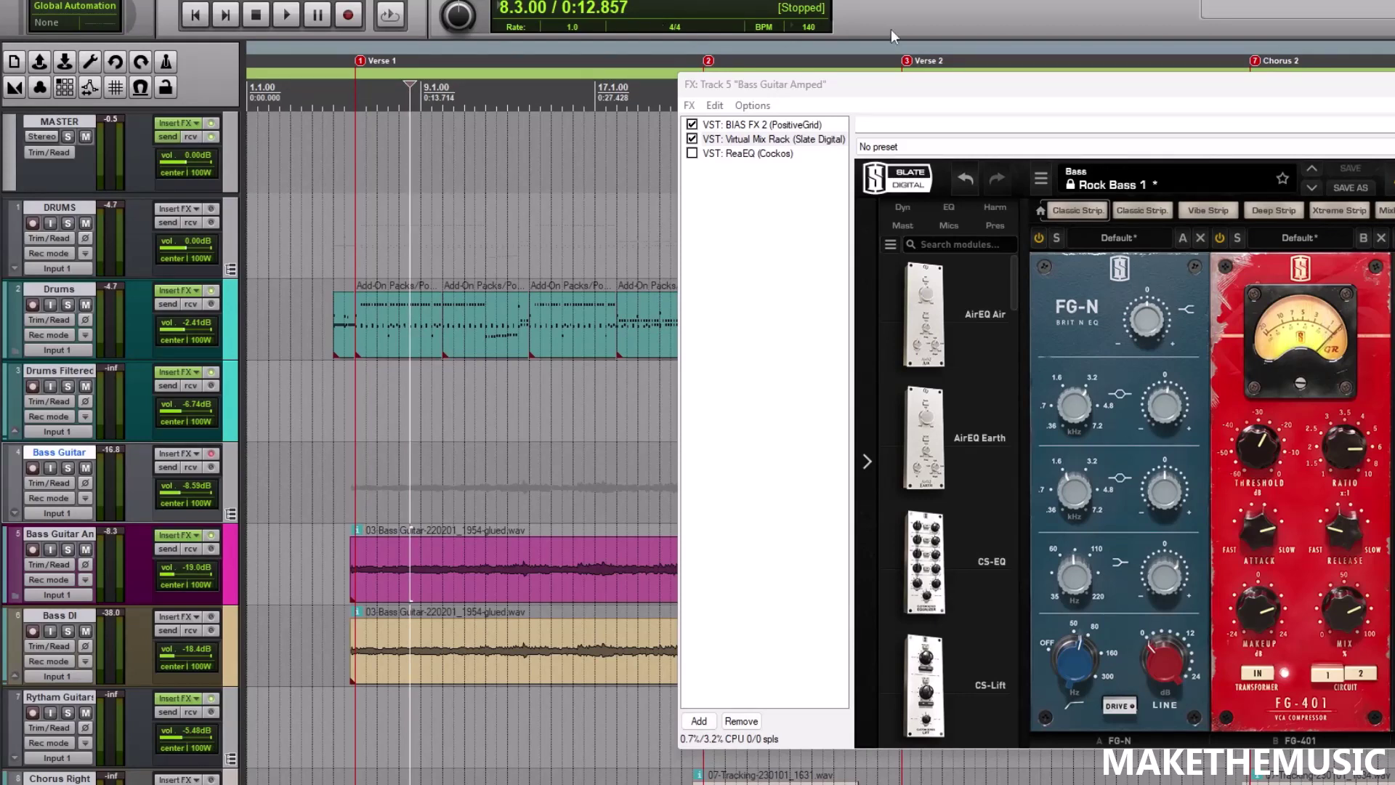
# Place the edit cursor at marker 2 (22.1.00) and play that section in the full mix
pyautogui.scroll(-2, 604, 206)
pyautogui.scroll(-2, 604, 206)
pyautogui.click(473, 243)
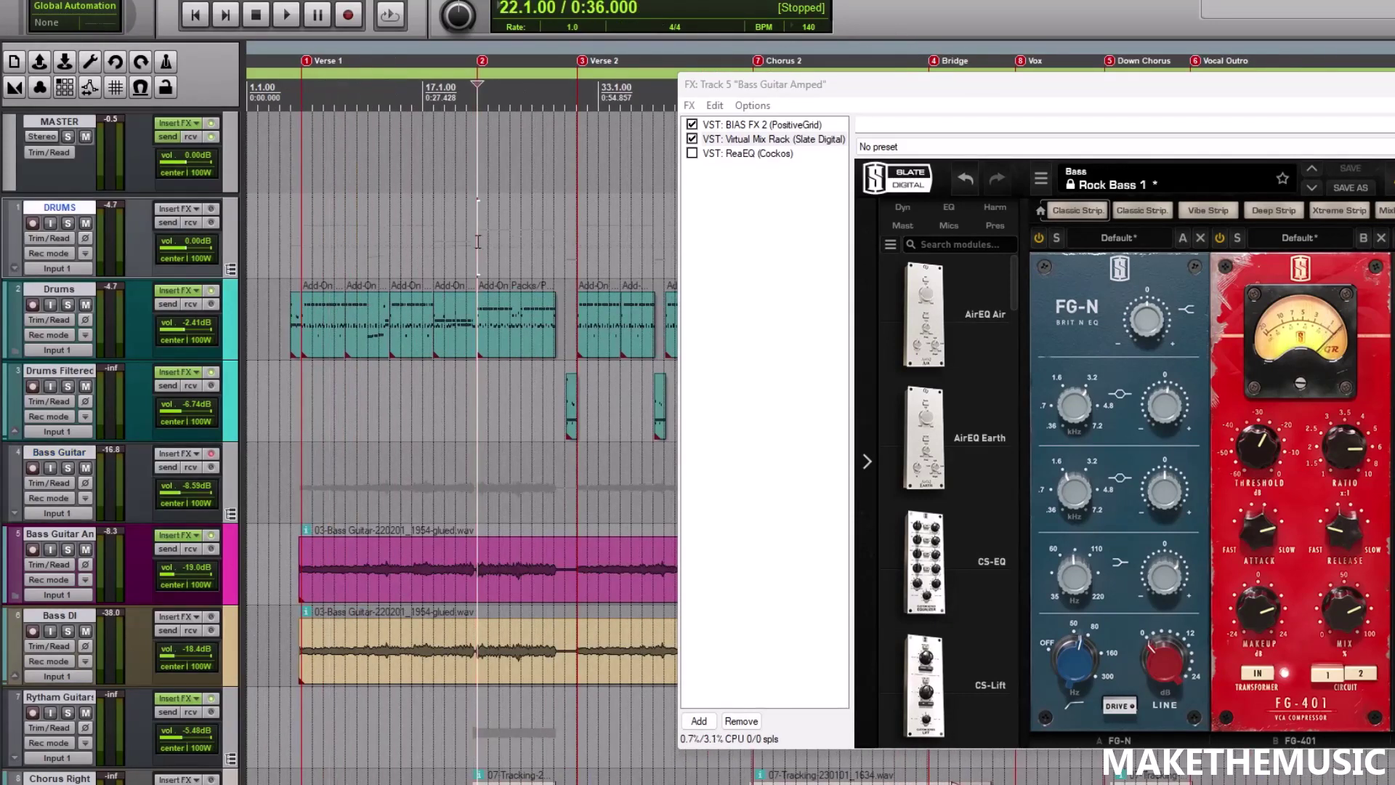
pyautogui.press('space')
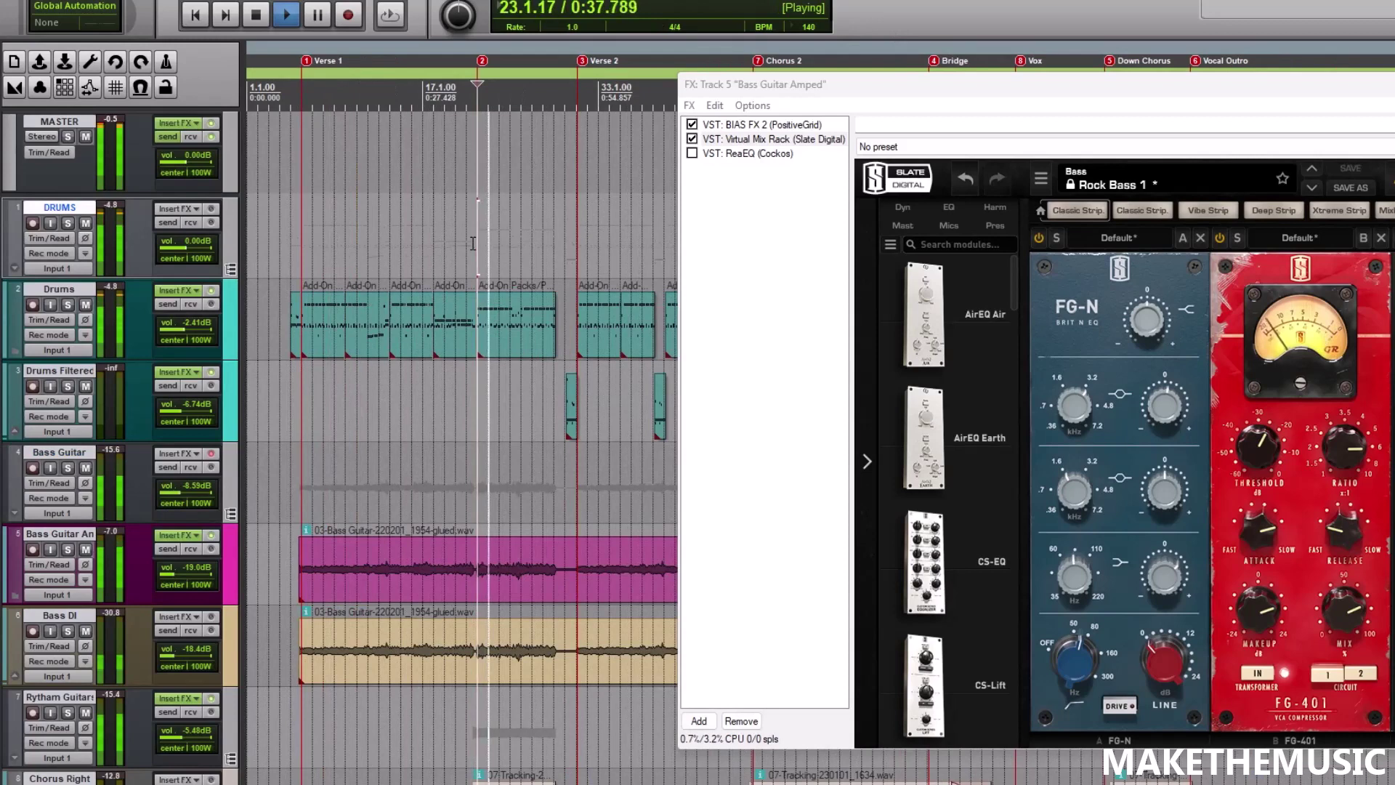
pyautogui.press('space')
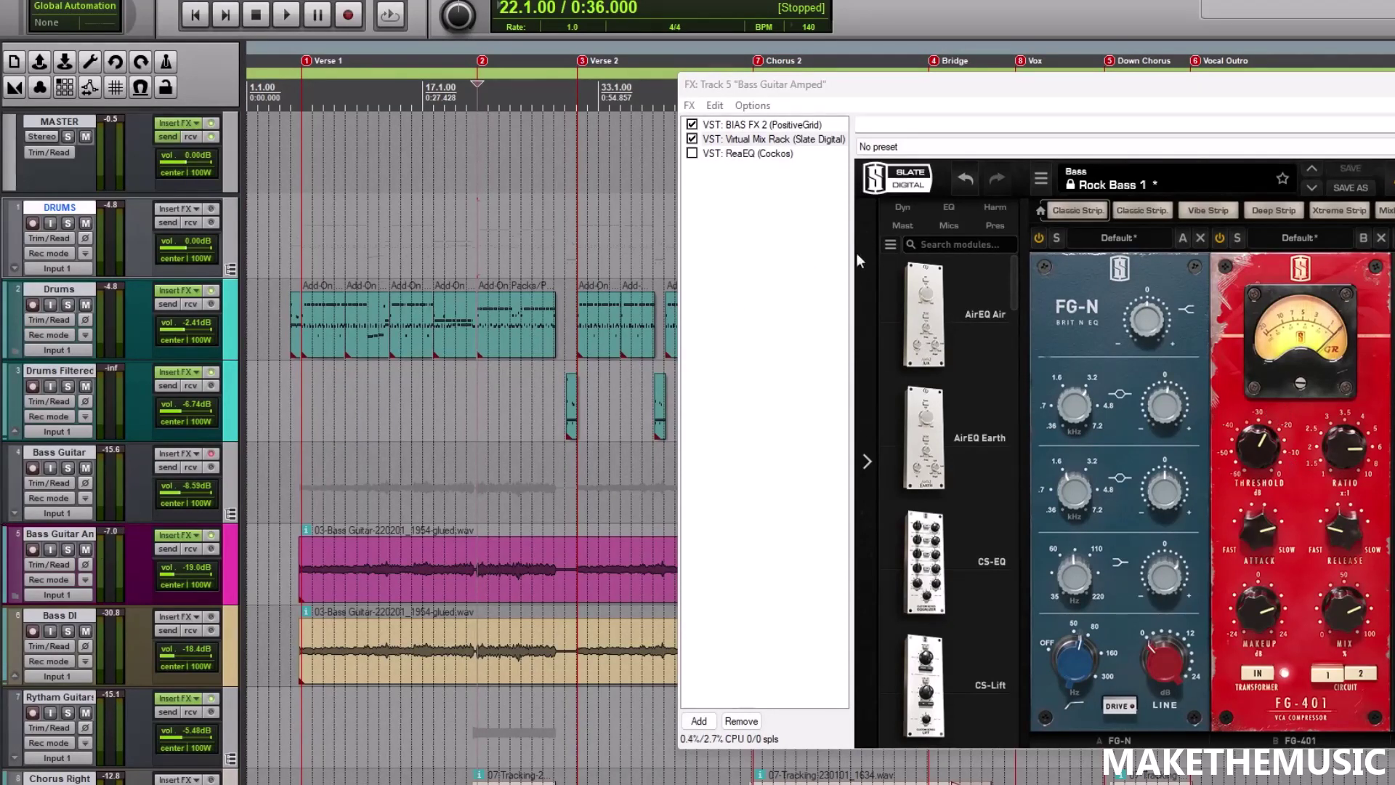
pyautogui.press('space')
pyautogui.press('space')
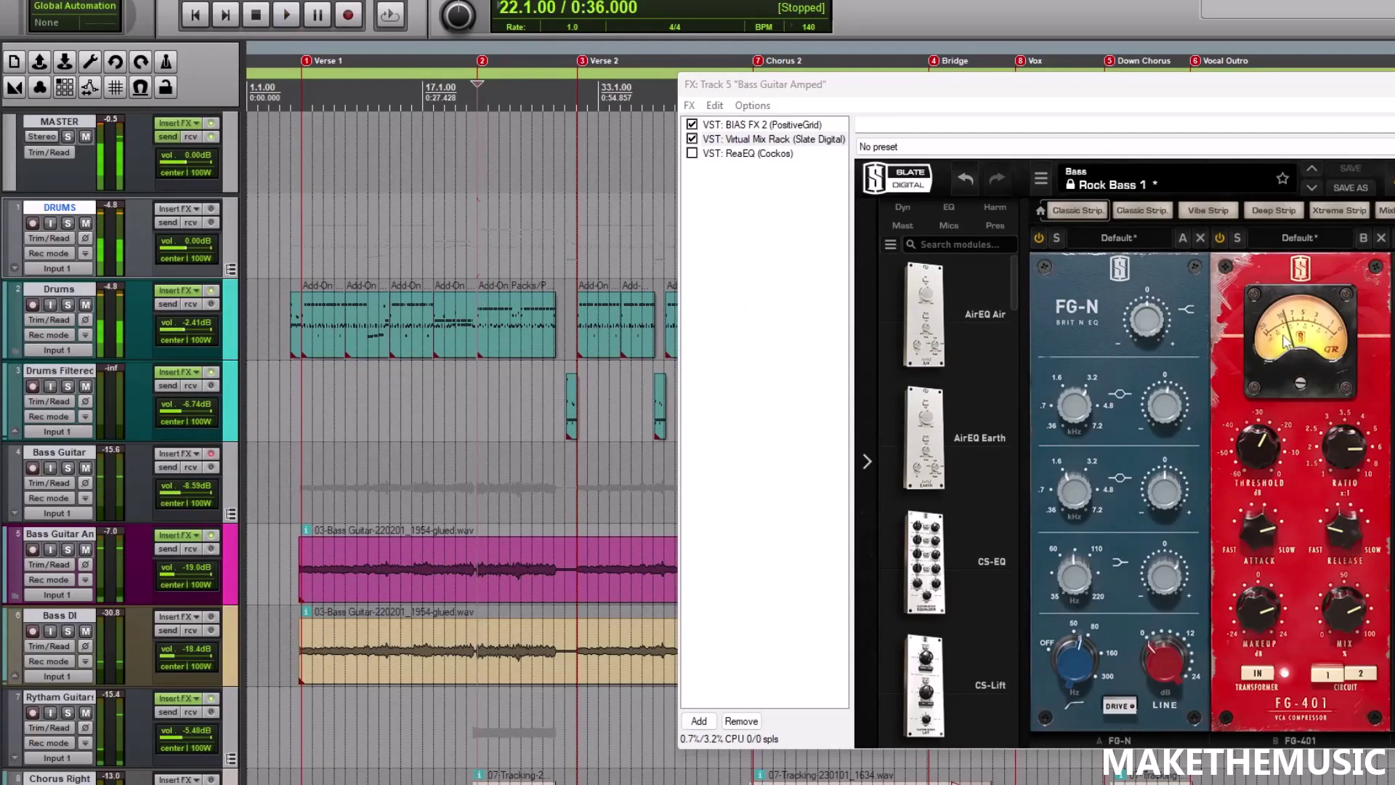
# Check the FG-401 compressor's threshold, ratio and attack, and enable and open ReaEQ on the amped bass track
pyautogui.click(1256, 445)
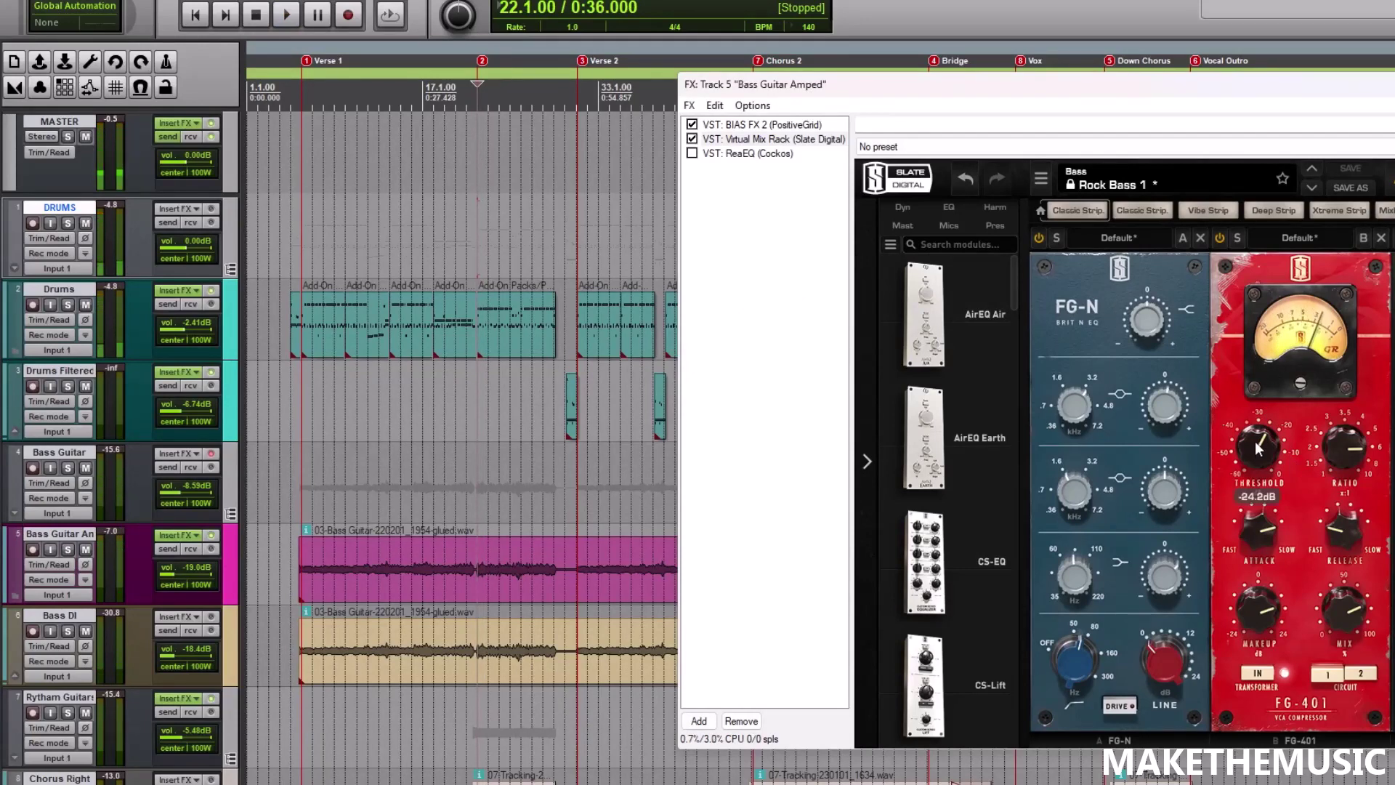
pyautogui.click(1342, 444)
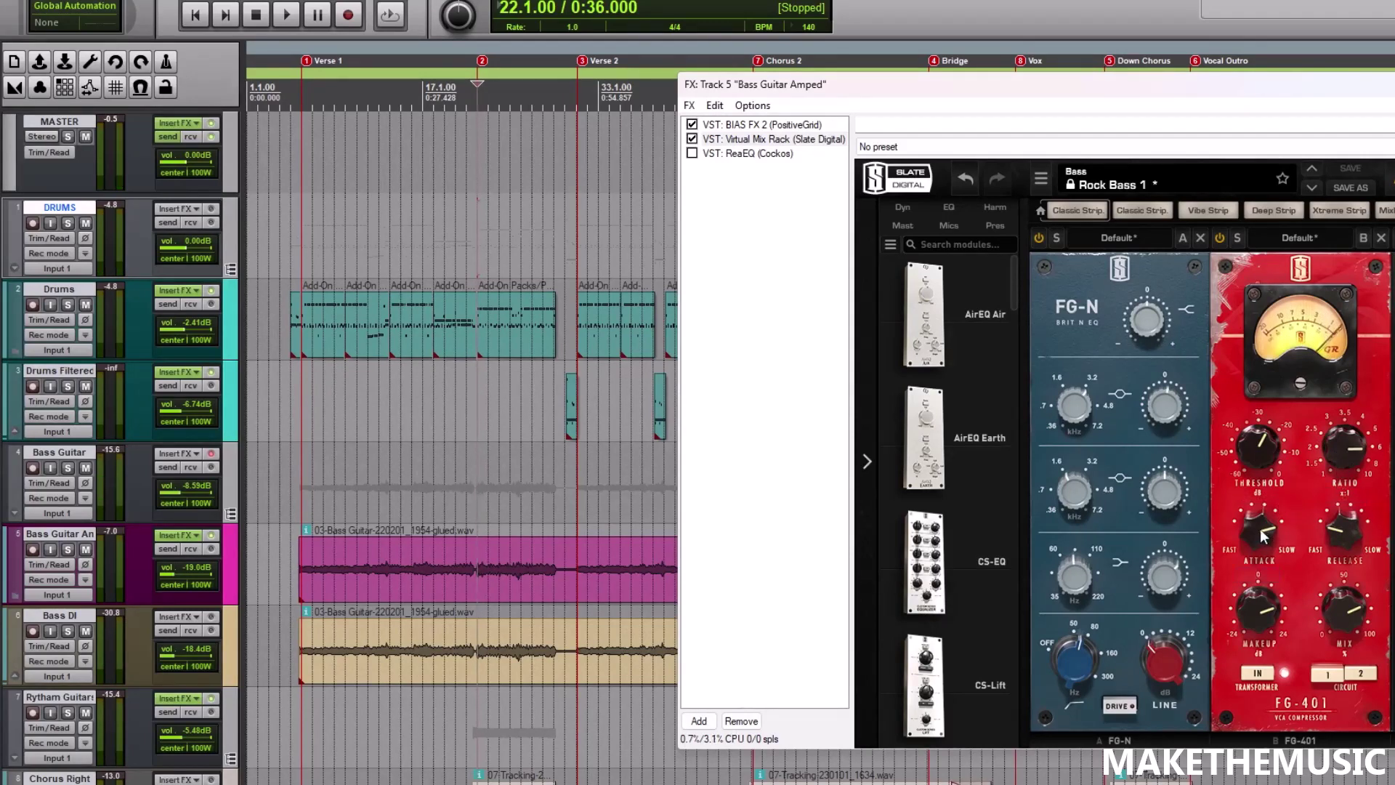
pyautogui.moveTo(1261, 532)
pyautogui.moveTo(690, 85); pyautogui.dragTo(652, 87)
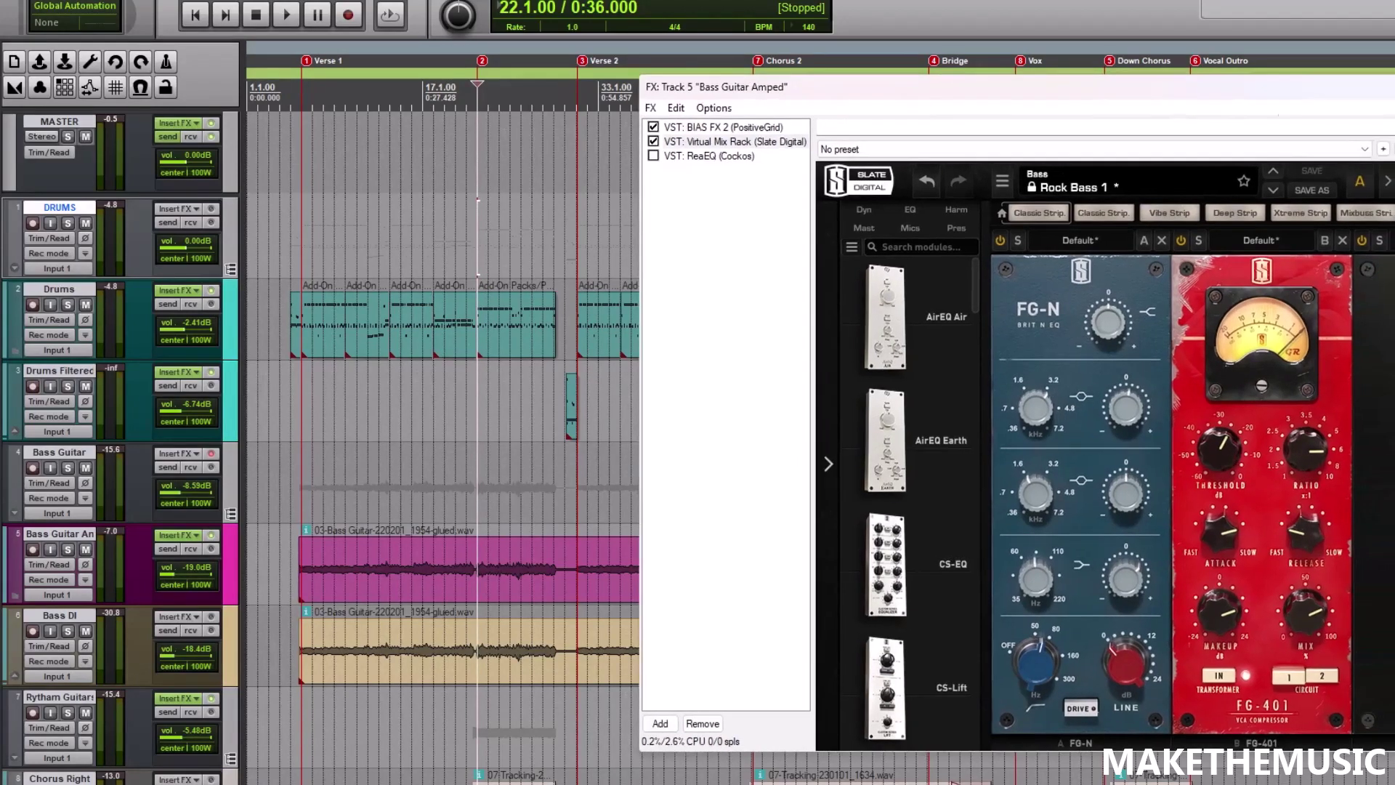
pyautogui.click(654, 155)
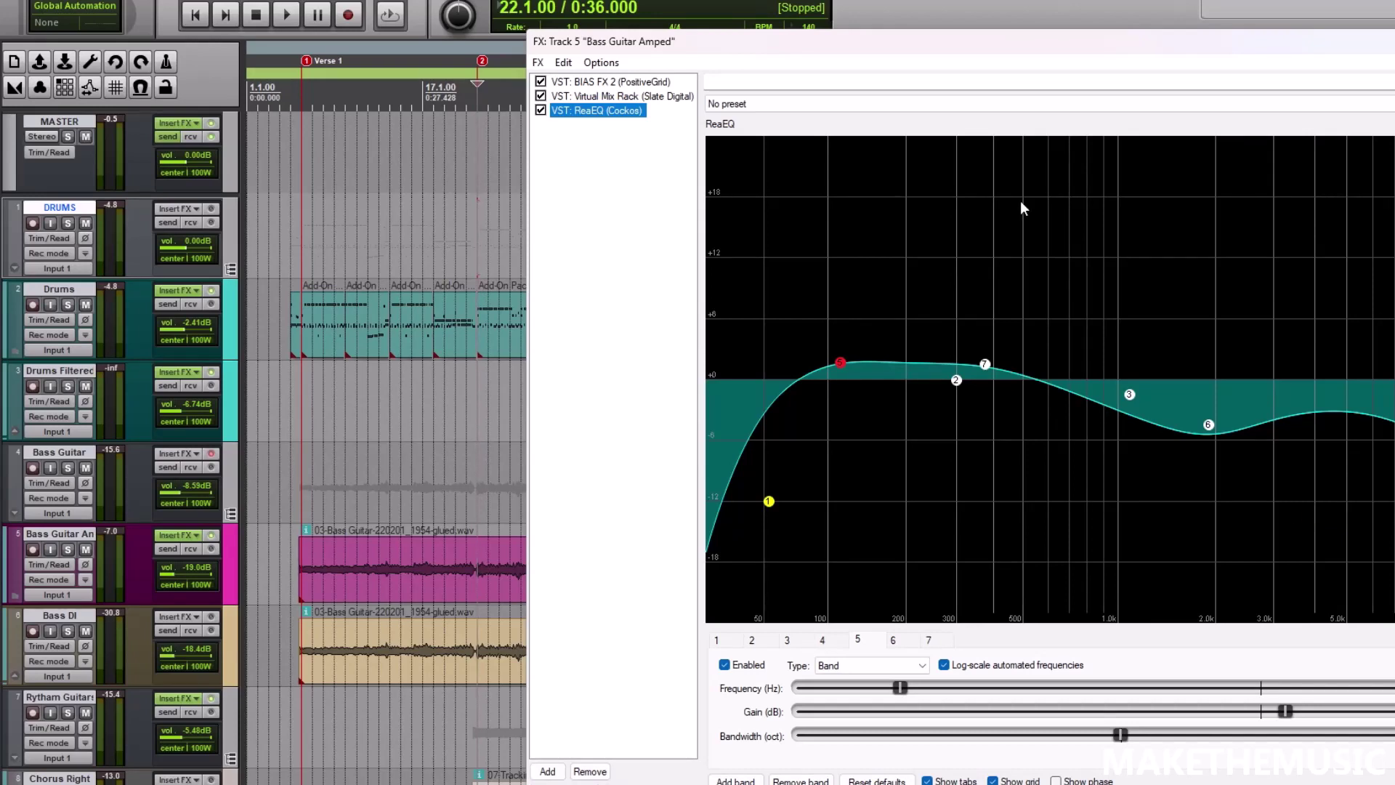
# Solo the Bass Guitar folder, play from 18.1.00 and add high-shelf band 8 to the amped bass's ReaEQ
pyautogui.click(427, 470)
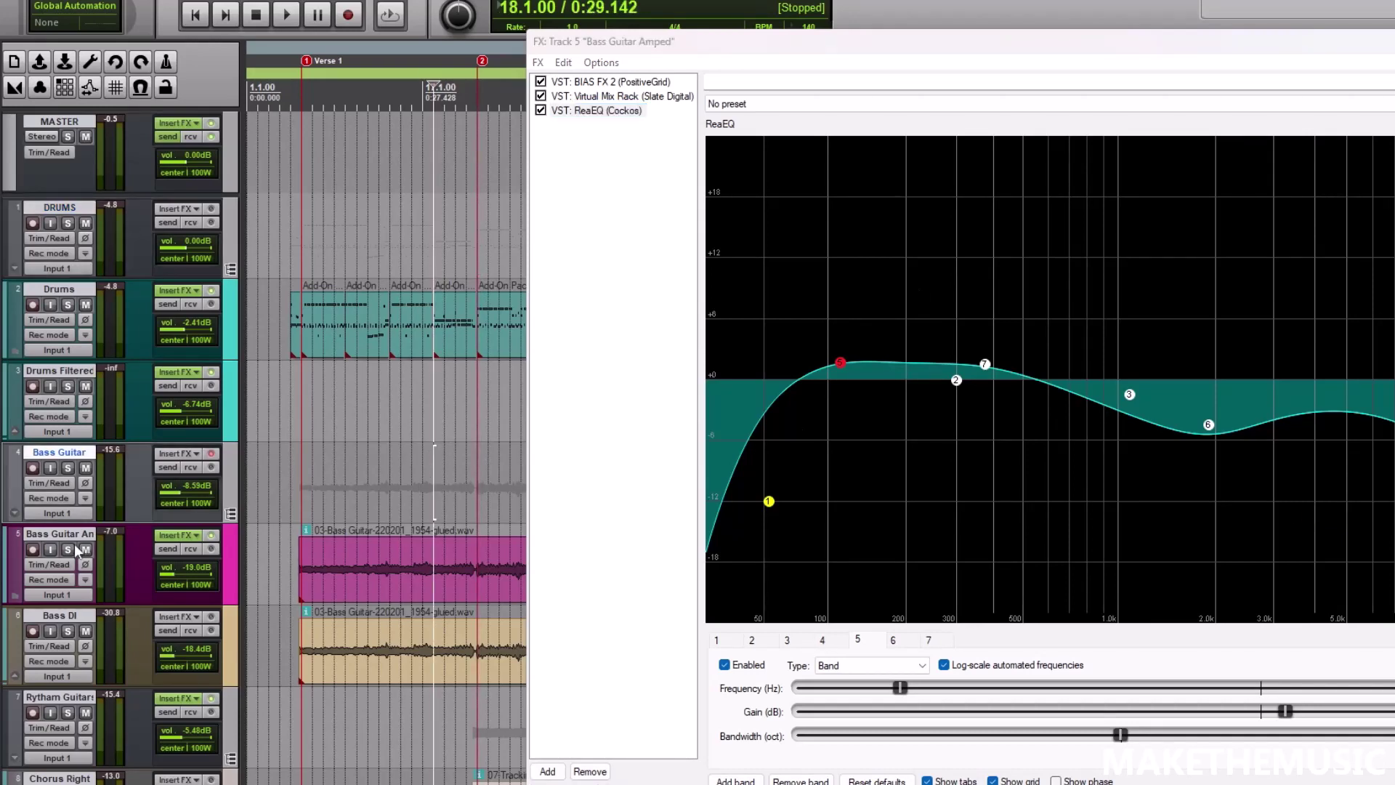
pyautogui.click(68, 467)
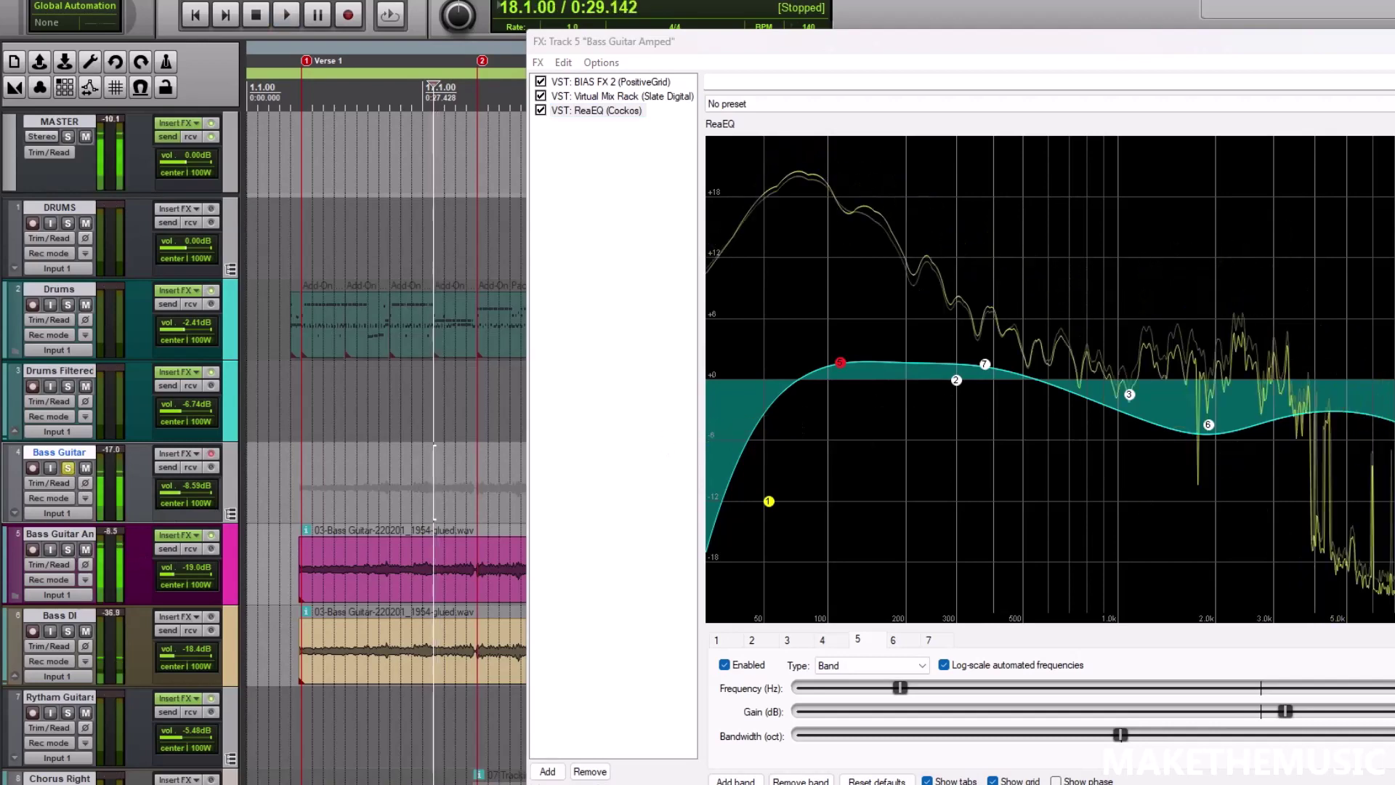
pyautogui.click(1384, 263)
pyautogui.press('space')
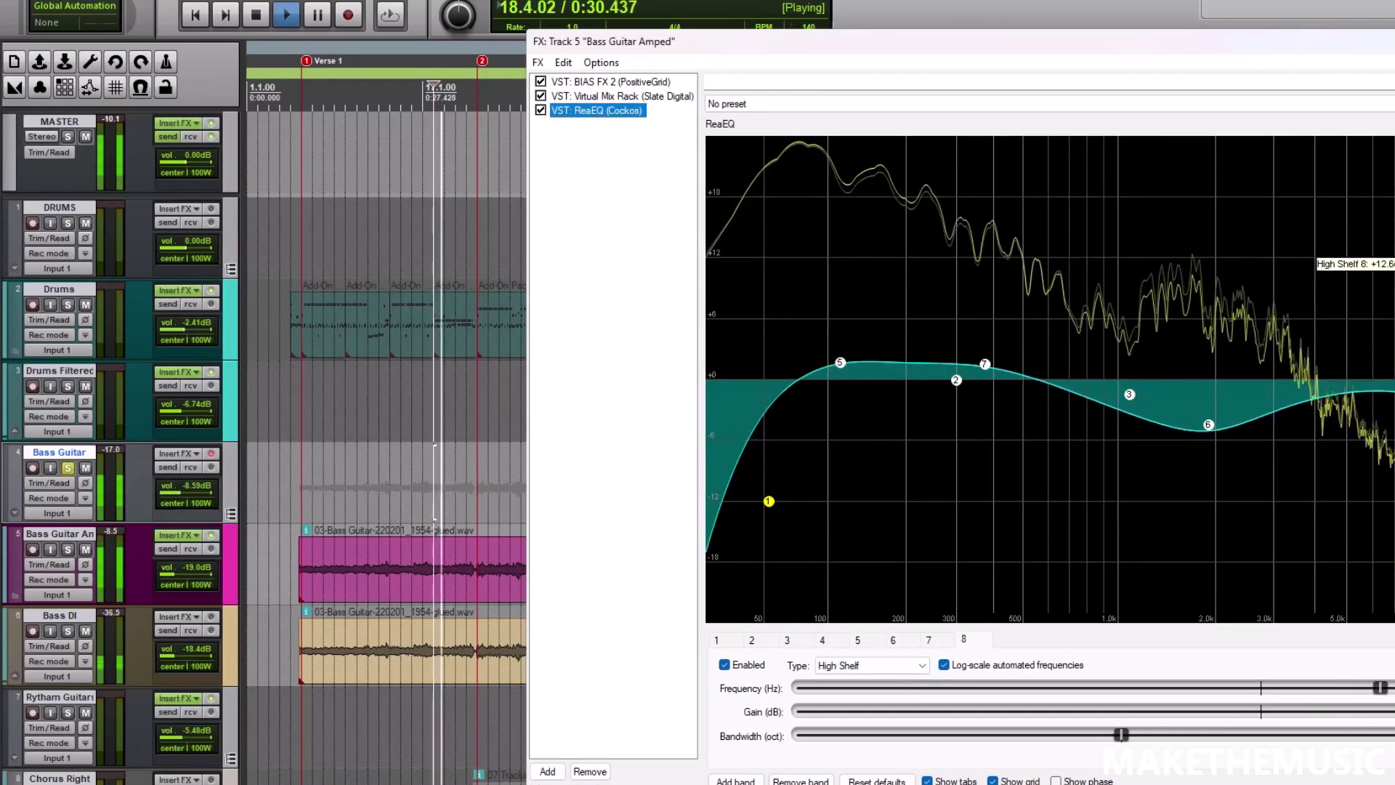
# Add high-shelf band 9 at the top end of ReaEQ, lower its gain slightly below 0 dB and stop playback
pyautogui.doubleClick(1388, 146)
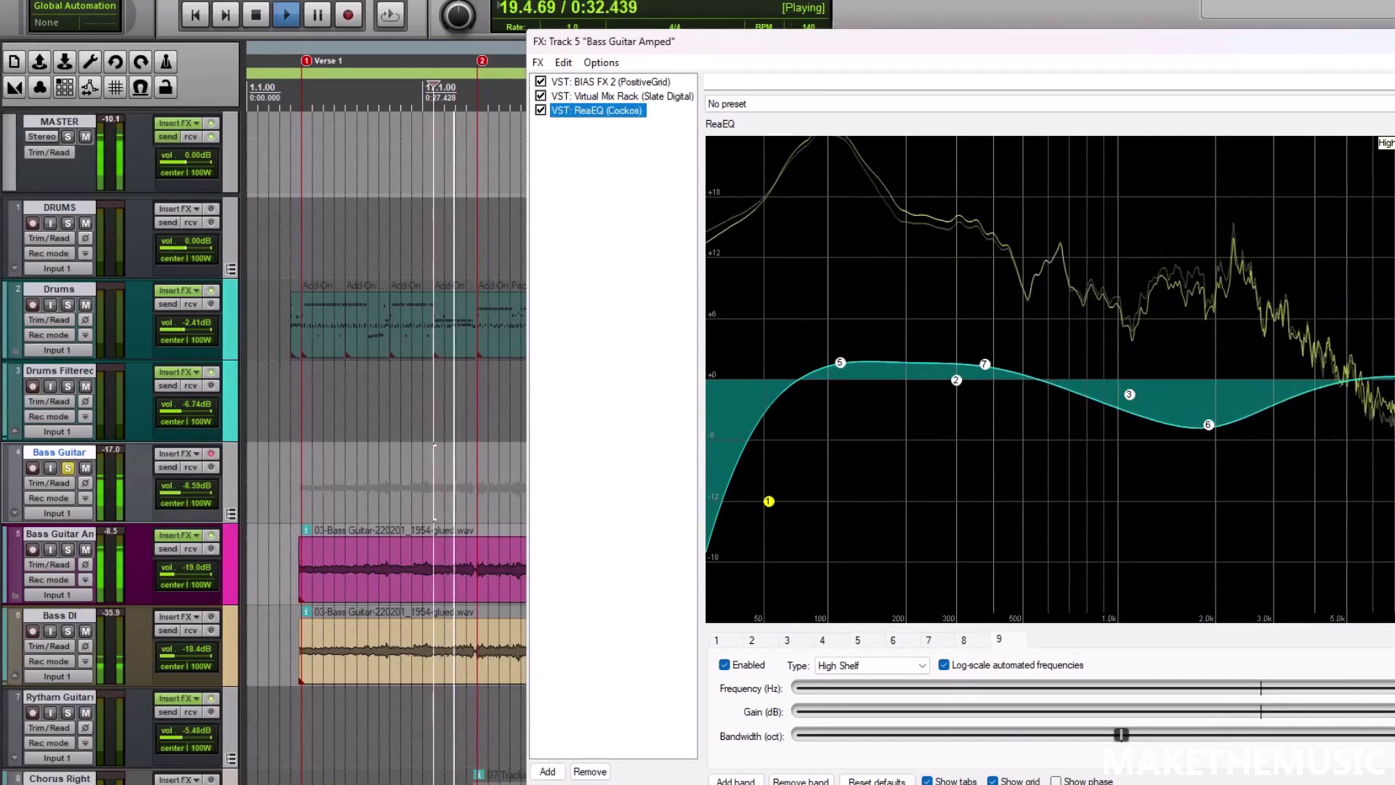
pyautogui.moveTo(1392, 377)
pyautogui.mouseDown()
pyautogui.moveTo(1392, 288)
pyautogui.moveTo(1392, 385)
pyautogui.mouseUp()
pyautogui.press('space')
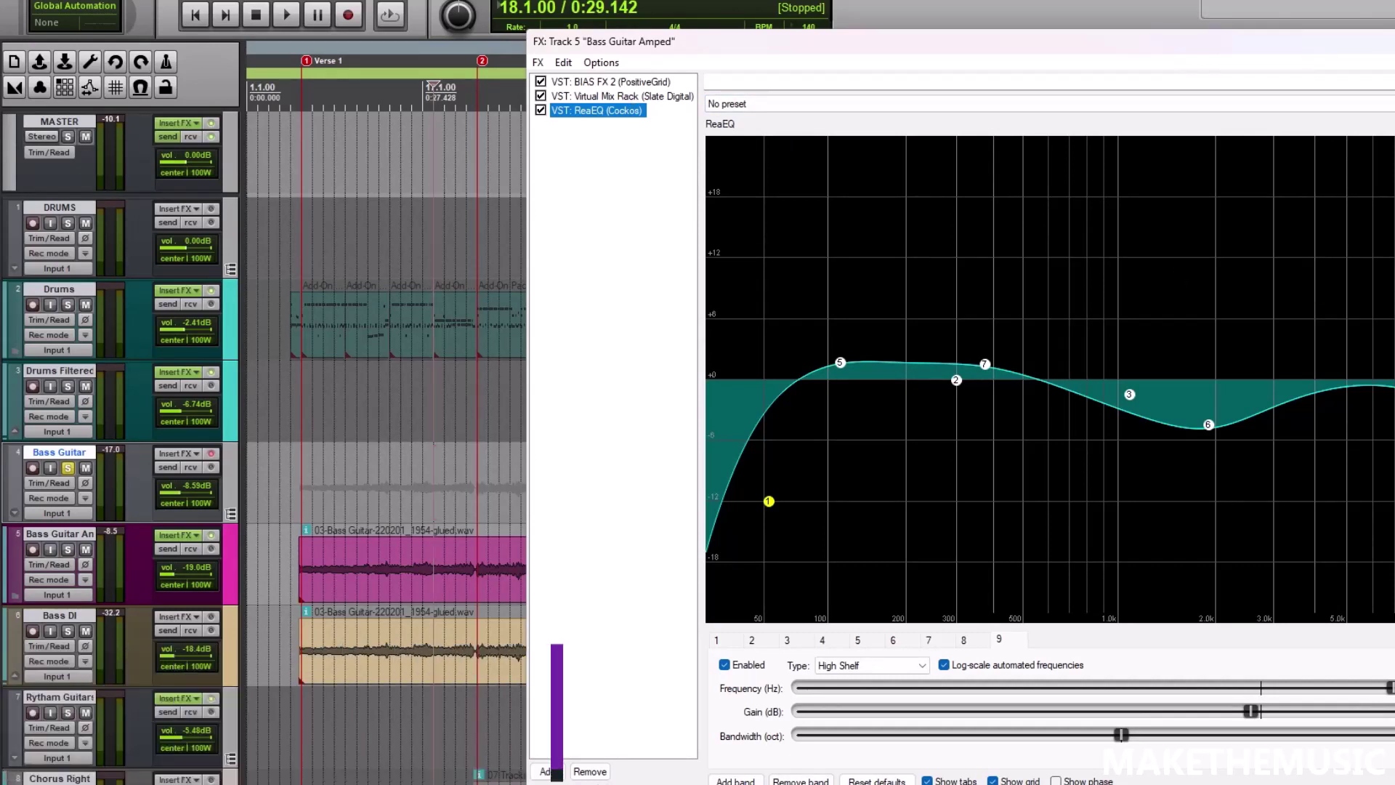
# Select high-shelf band 8 and review the settings of ReaEQ bands 5, 7, 3 and 6 on the amped bass
pyautogui.click(1391, 286)
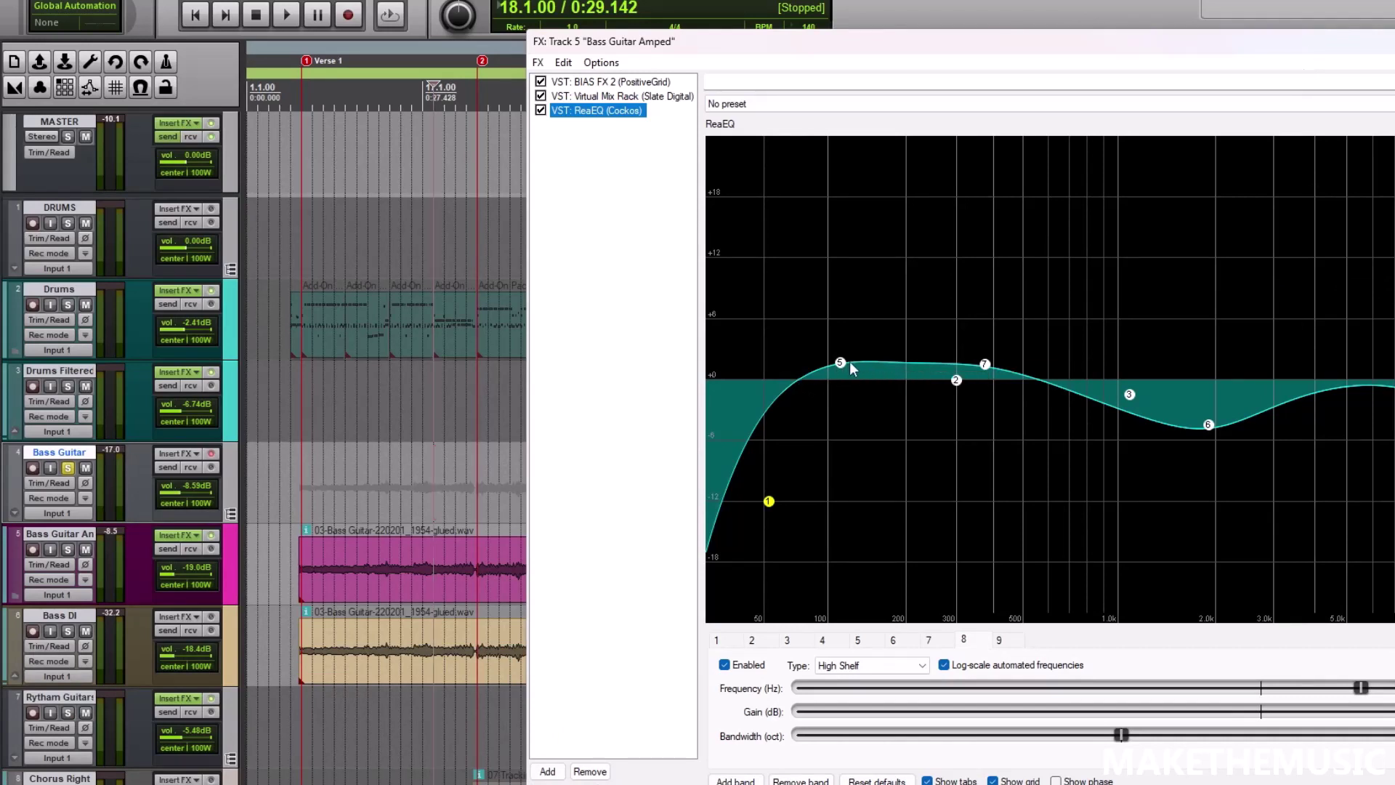
pyautogui.moveTo(843, 369)
pyautogui.moveTo(989, 372)
pyautogui.moveTo(1129, 400)
pyautogui.moveTo(1209, 429)
# Solo the Rytham Guitars folder along with the bass and listen to both from 21.3.00
pyautogui.scroll(-2, 255, 427)
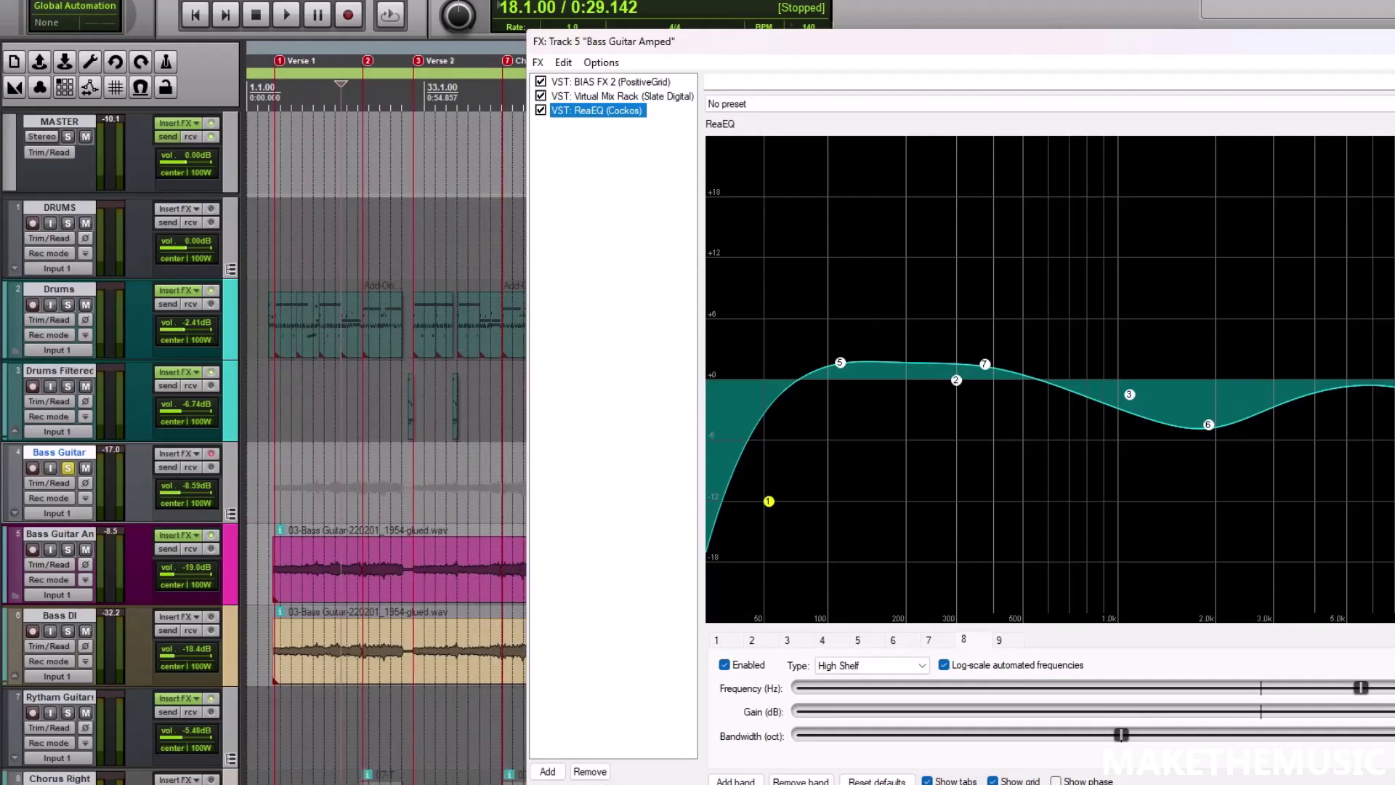
pyautogui.scroll(-3, 173, 520)
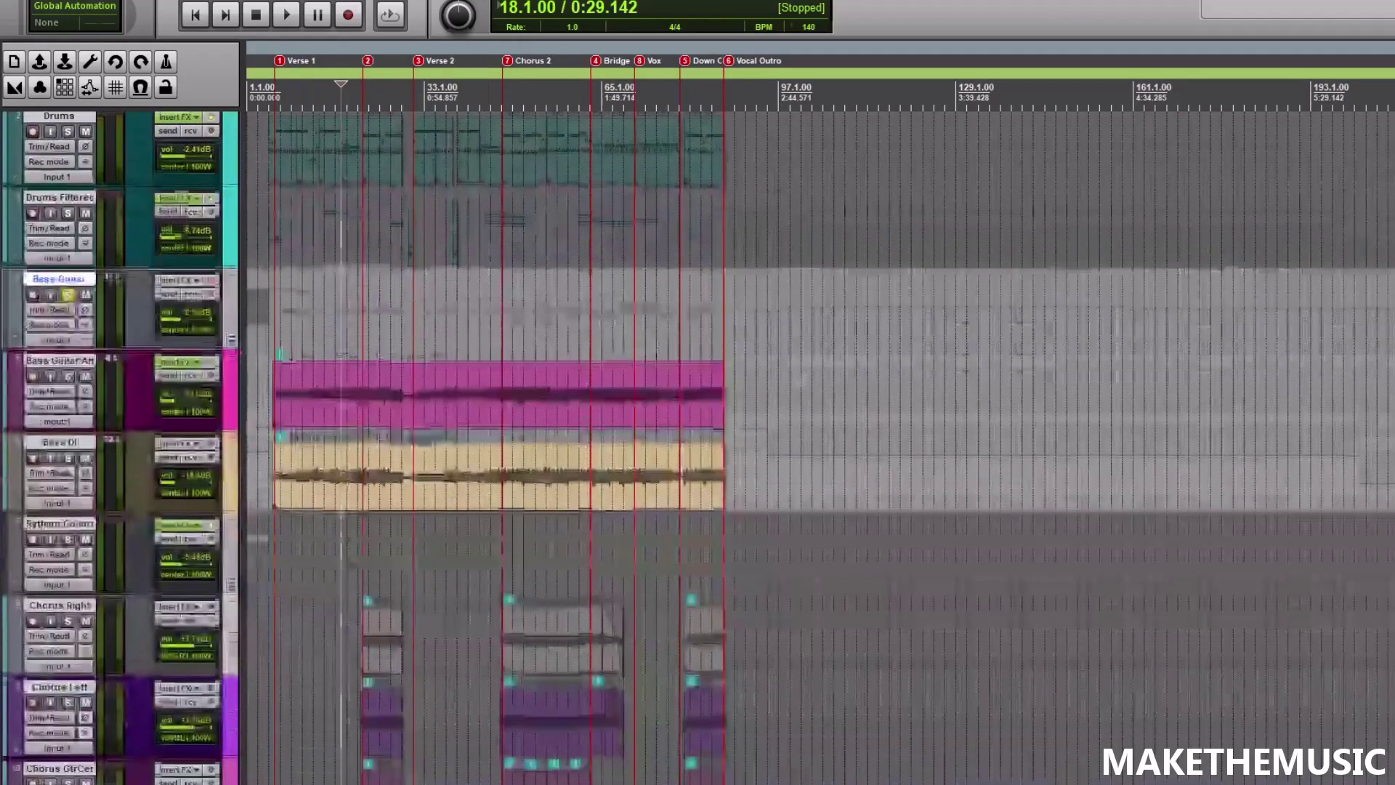
pyautogui.scroll(3, 297, 520)
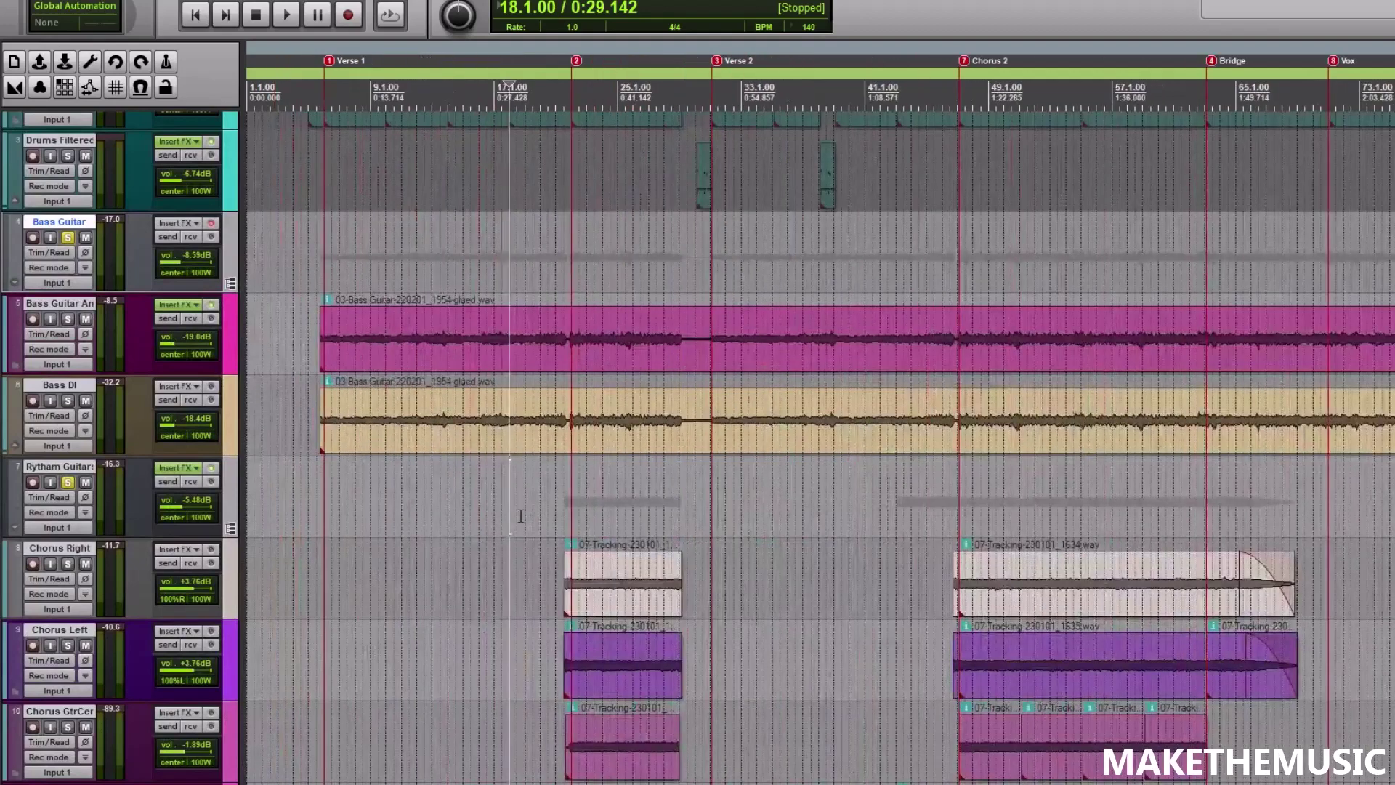
pyautogui.click(566, 511)
pyautogui.press('space')
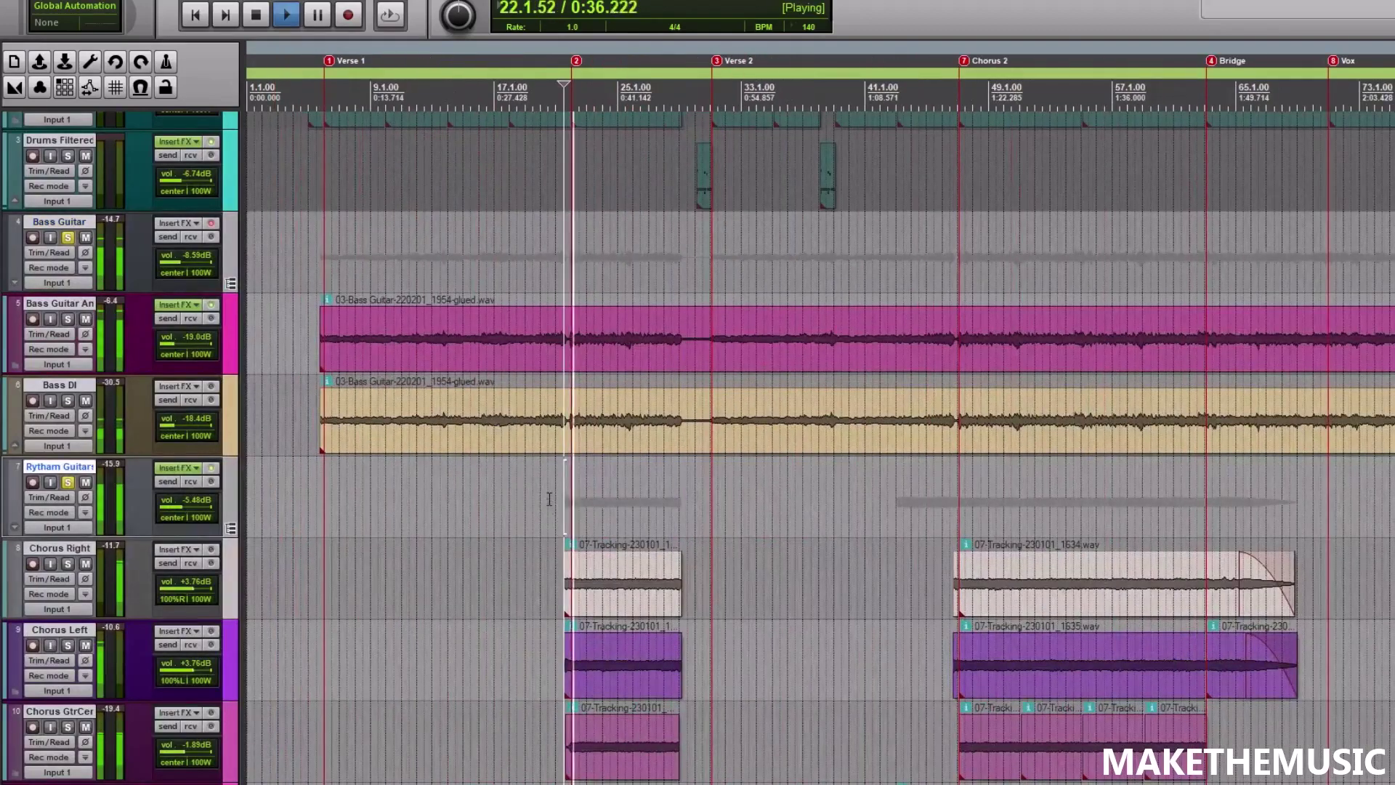
pyautogui.scroll(-1, 272, 291)
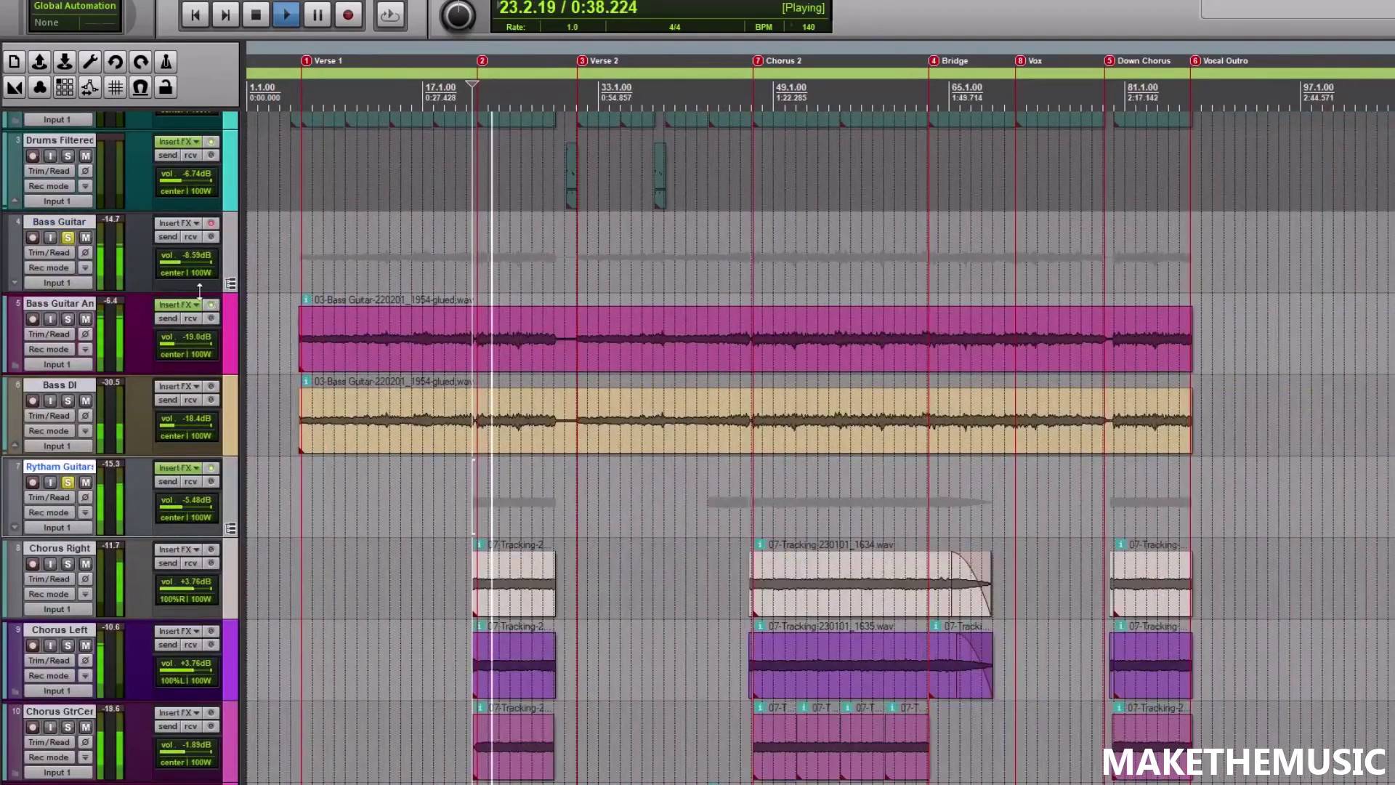
pyautogui.press('space')
# Reopen ReaEQ on the amped bass and make band 6's cut shallower and slightly lower in frequency while playing from 21.3.00
pyautogui.click(171, 304)
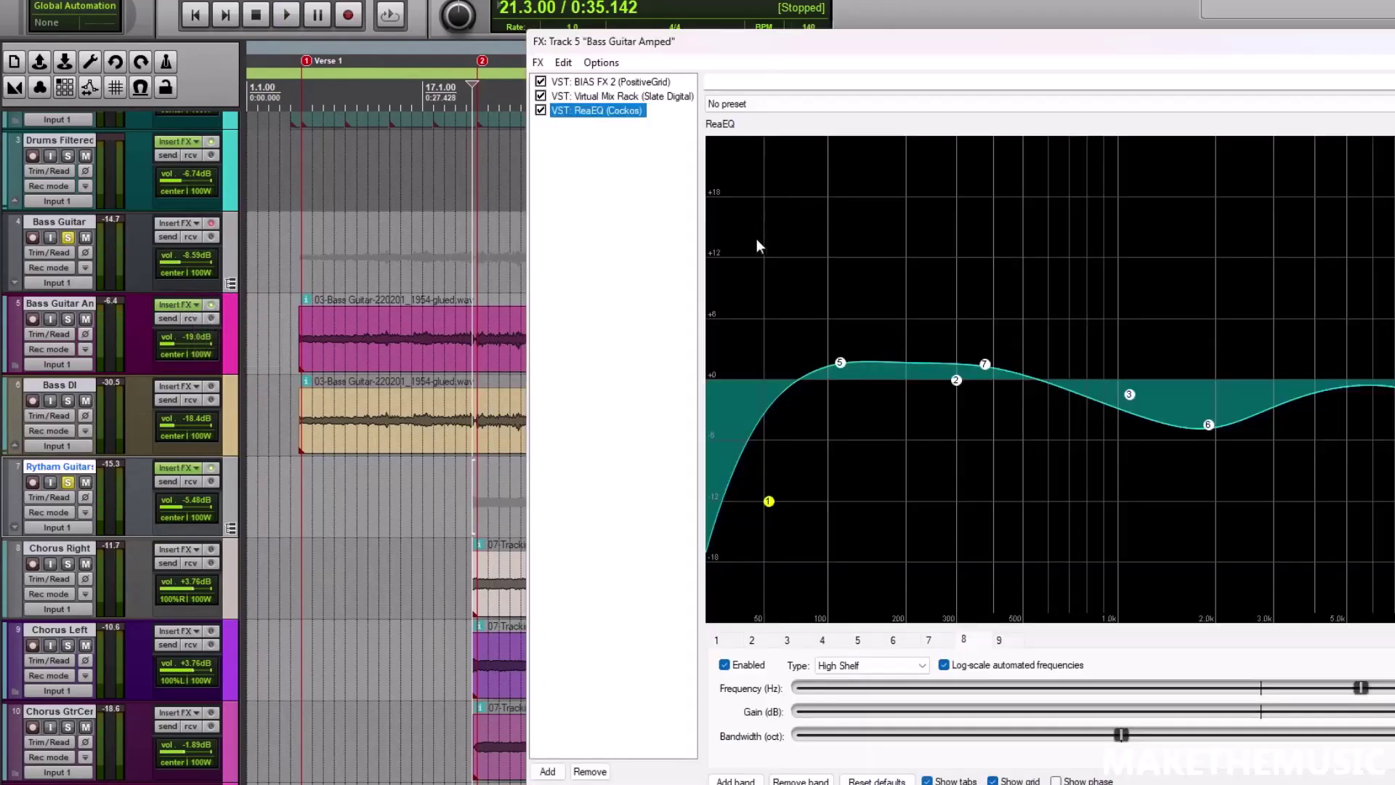
pyautogui.moveTo(1135, 397)
pyautogui.press('space')
pyautogui.moveTo(1210, 429)
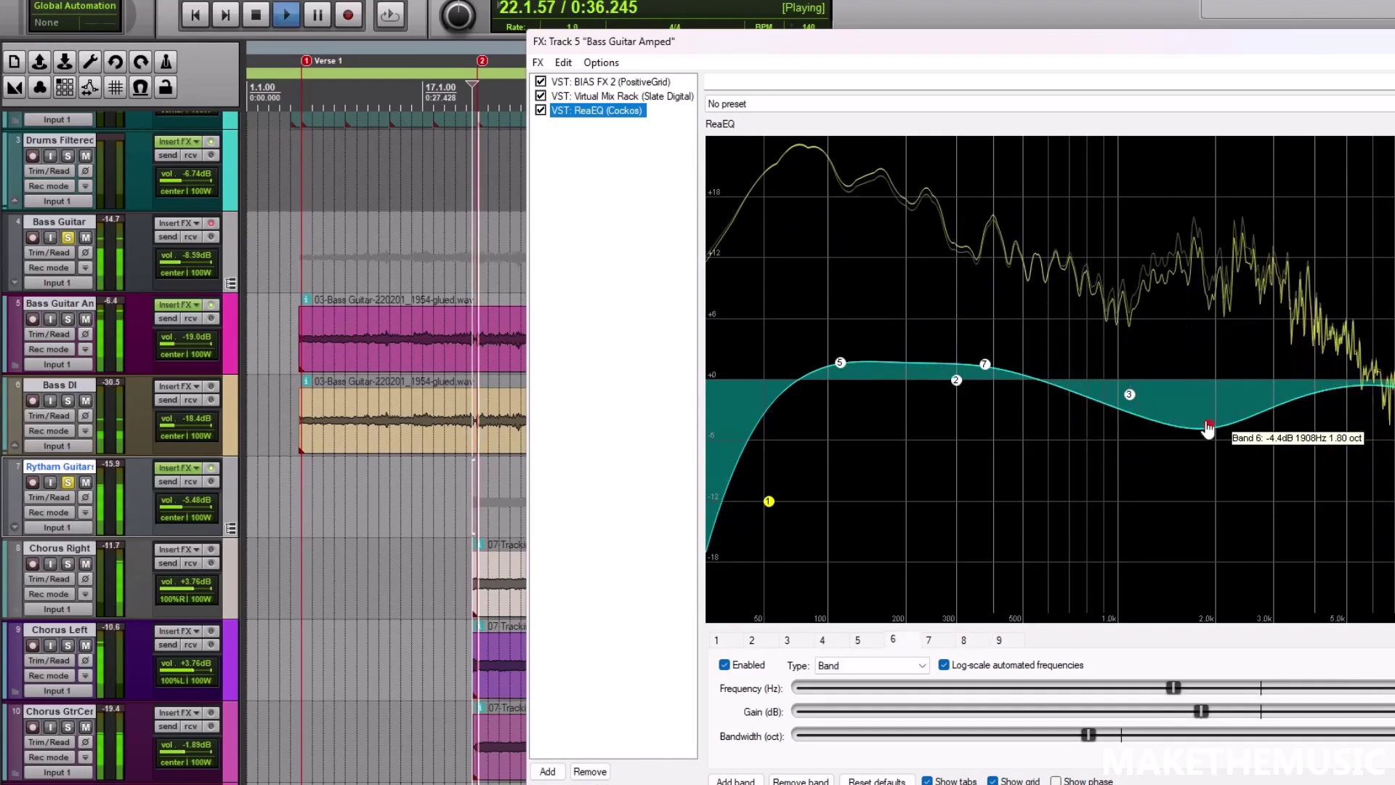
pyautogui.moveTo(1210, 428)
pyautogui.mouseDown()
pyautogui.moveTo(1170, 193)
pyautogui.moveTo(1189, 246)
pyautogui.moveTo(1190, 431)
pyautogui.moveTo(1218, 445)
pyautogui.mouseUp()
pyautogui.press('space')
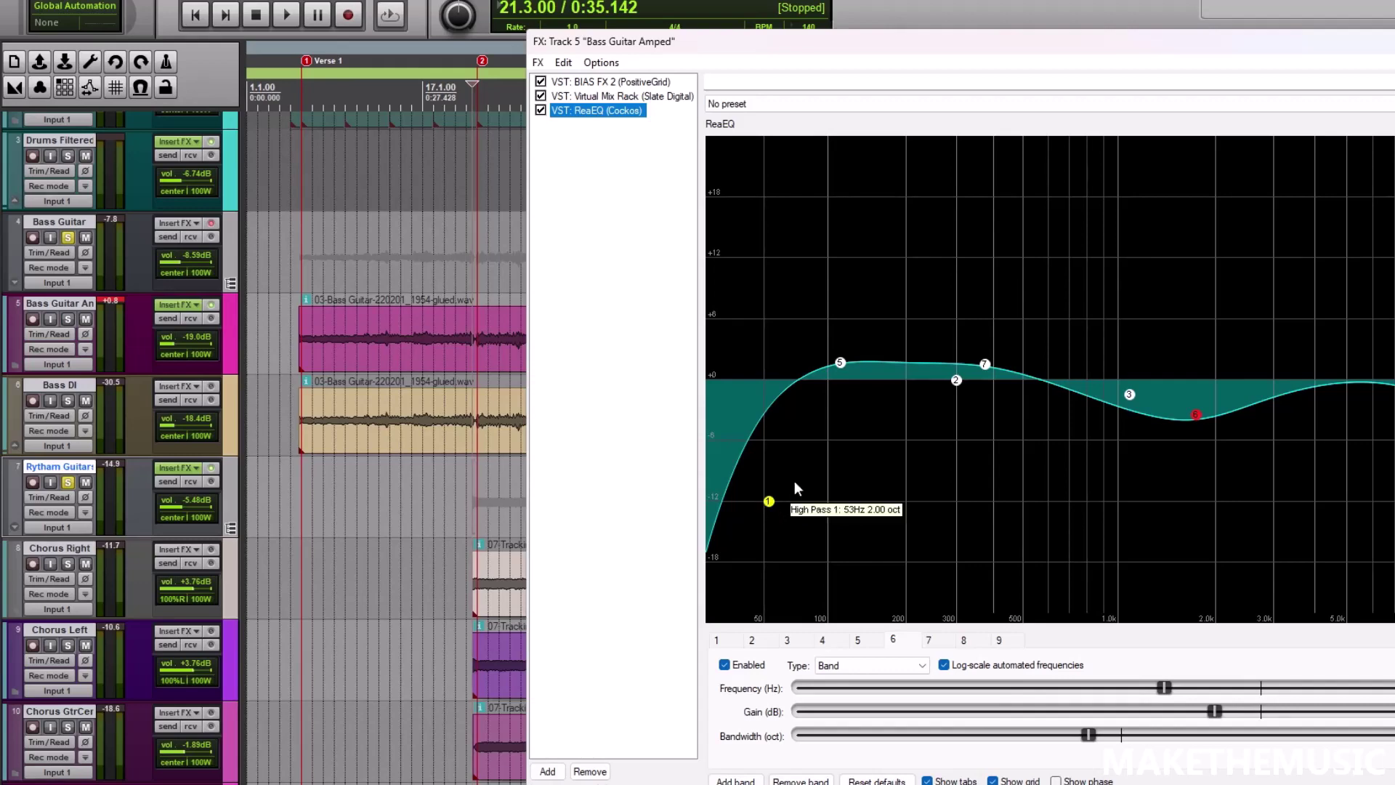
# Clear the Rytham Guitars solo and reset the clip indicator on the Bass Guitar Amped meter
pyautogui.press('Escape')
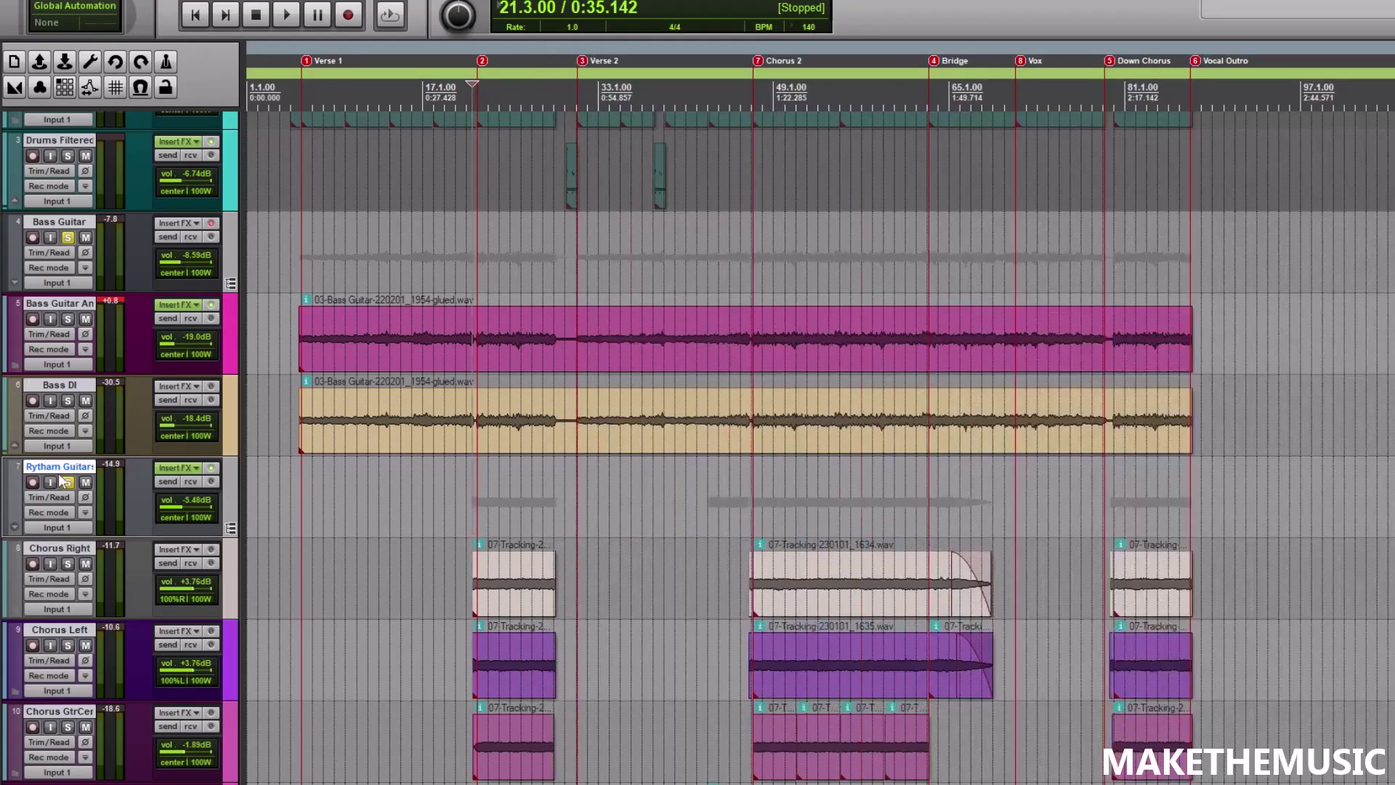
pyautogui.click(186, 299)
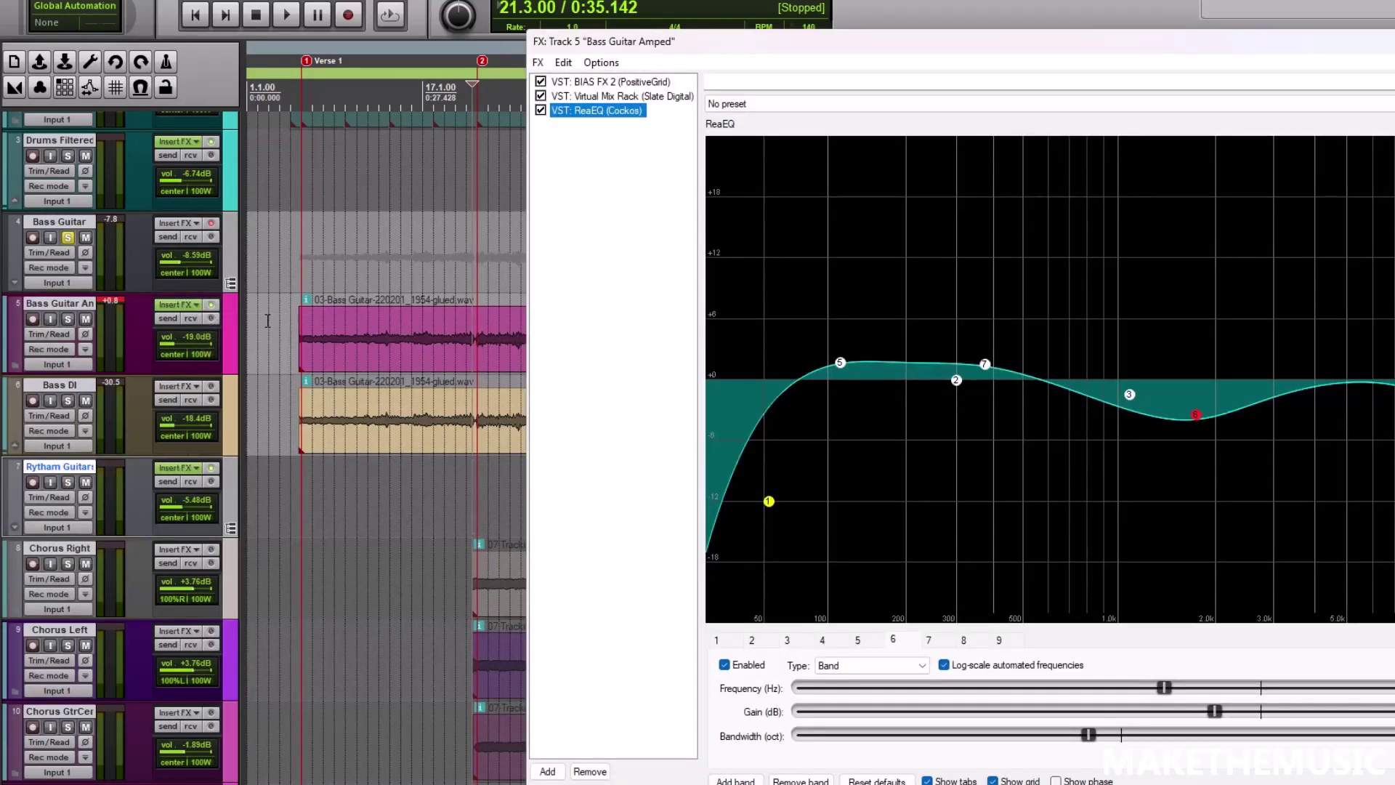
pyautogui.click(113, 298)
pyautogui.click(234, 330)
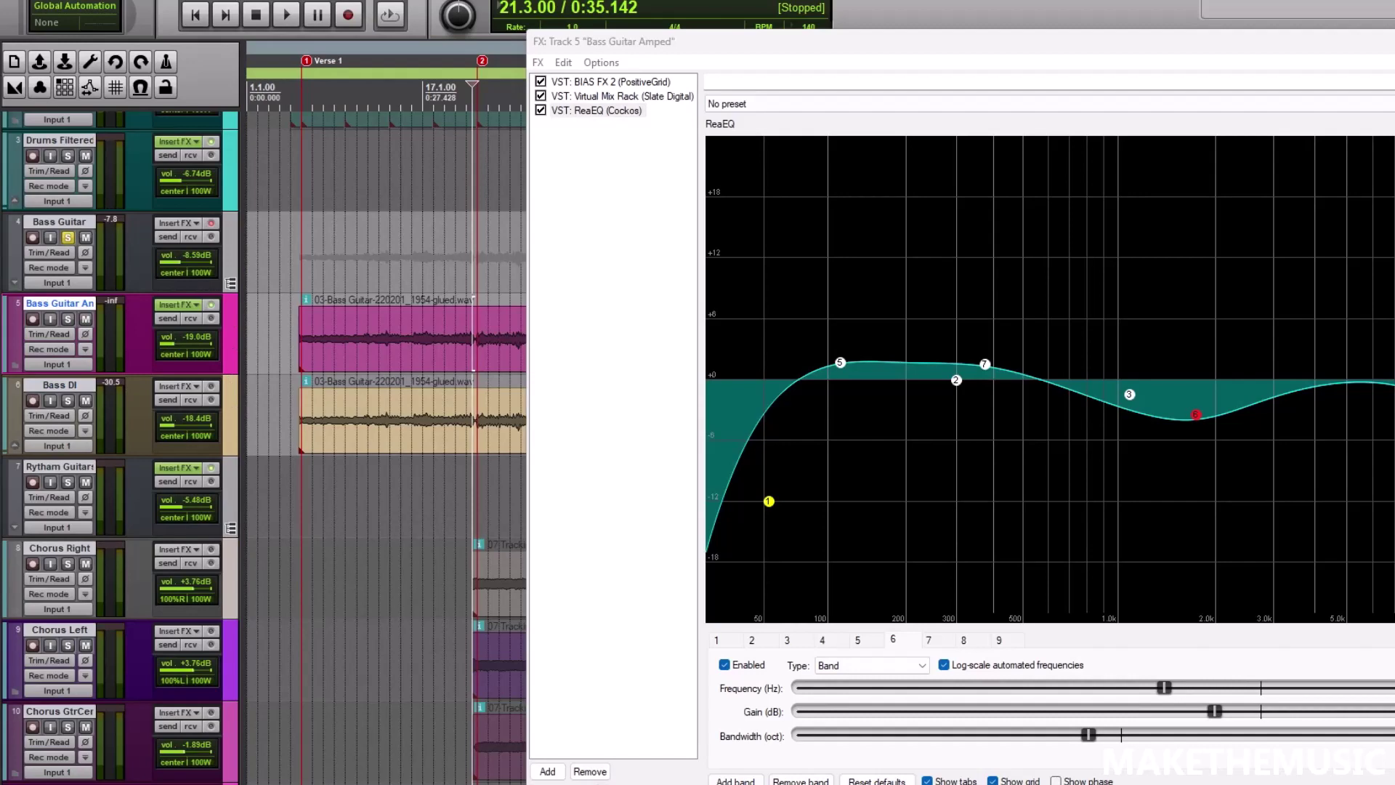
pyautogui.press('Escape')
# Open and enable the Bass Guitar folder's effects chain, and inspect the bands of its ReaEQ
pyautogui.click(192, 224)
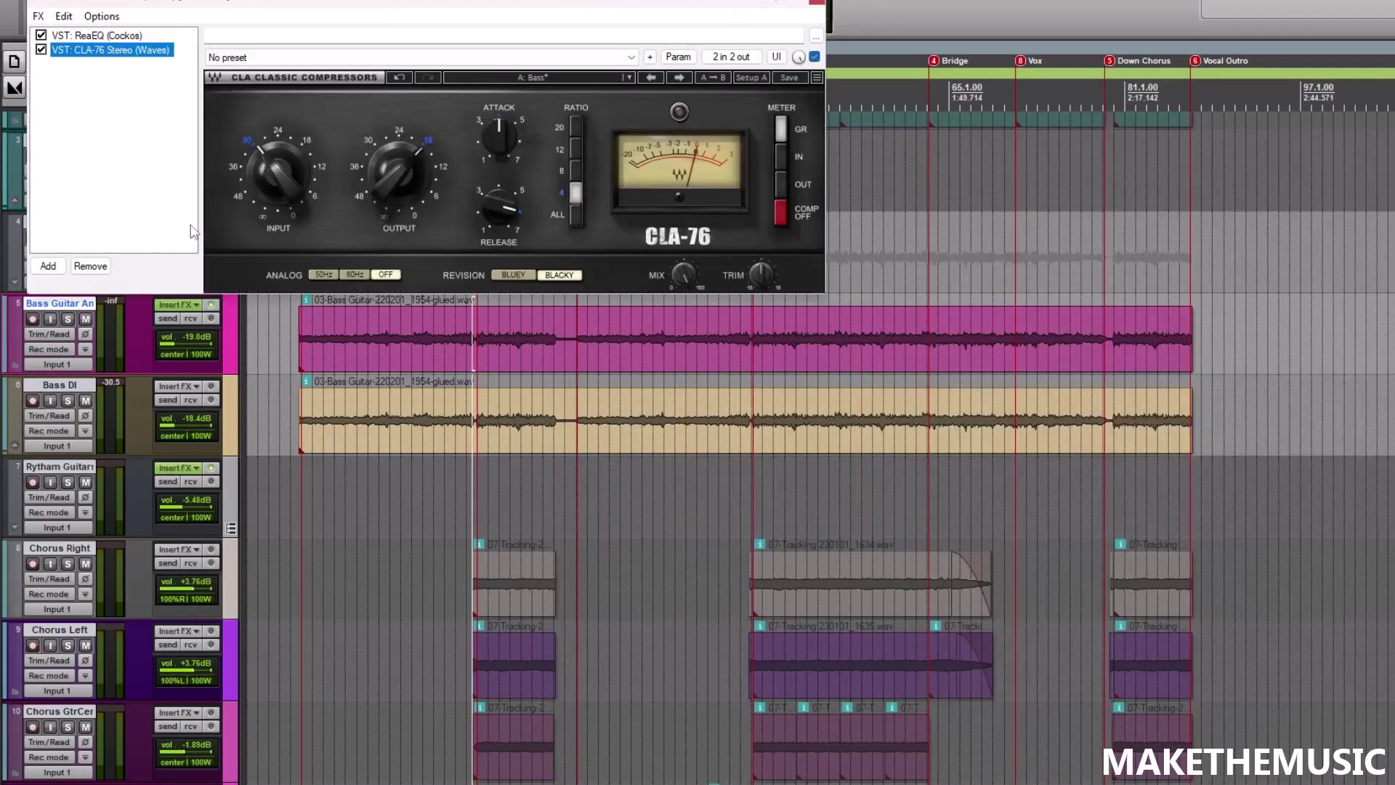
pyautogui.moveTo(244, 10); pyautogui.dragTo(447, 38)
pyautogui.click(211, 224)
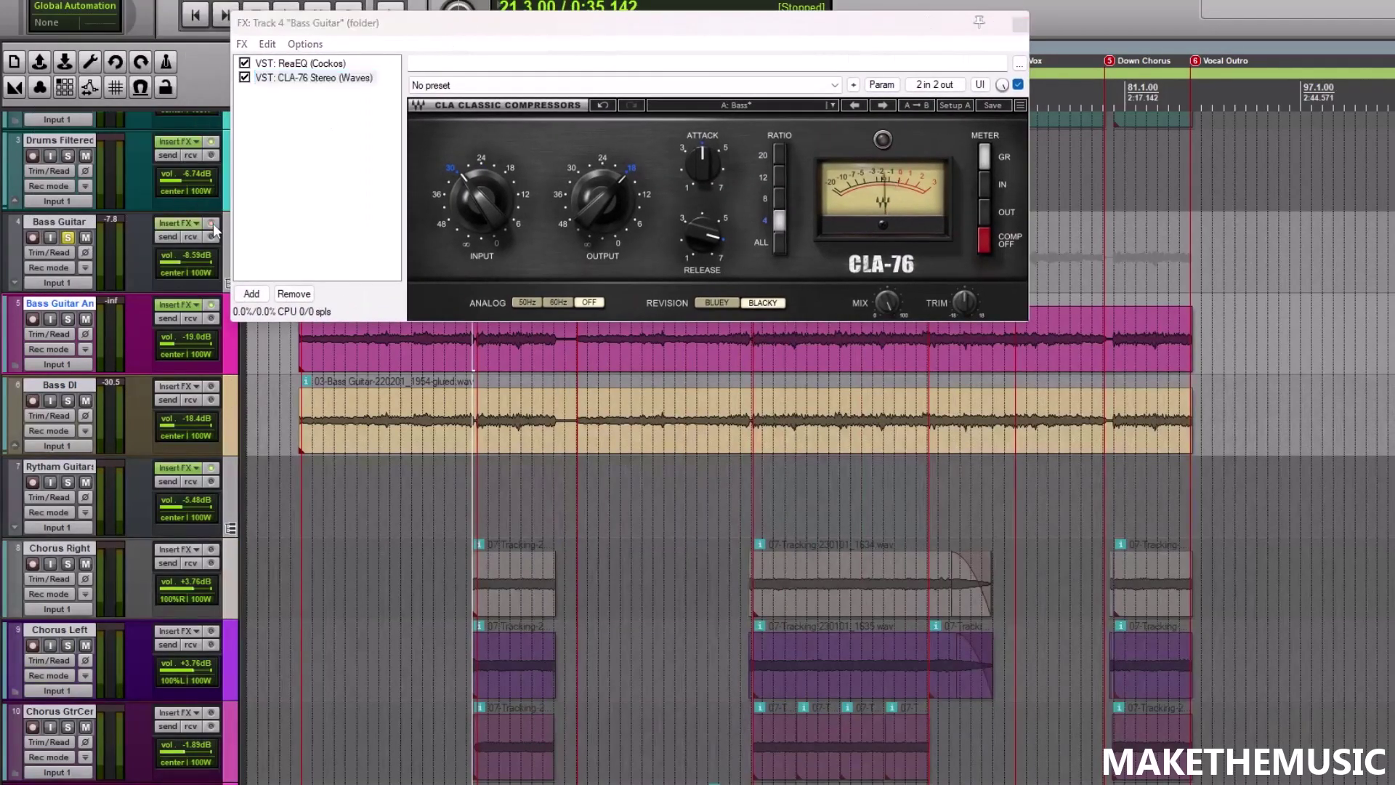
pyautogui.click(322, 64)
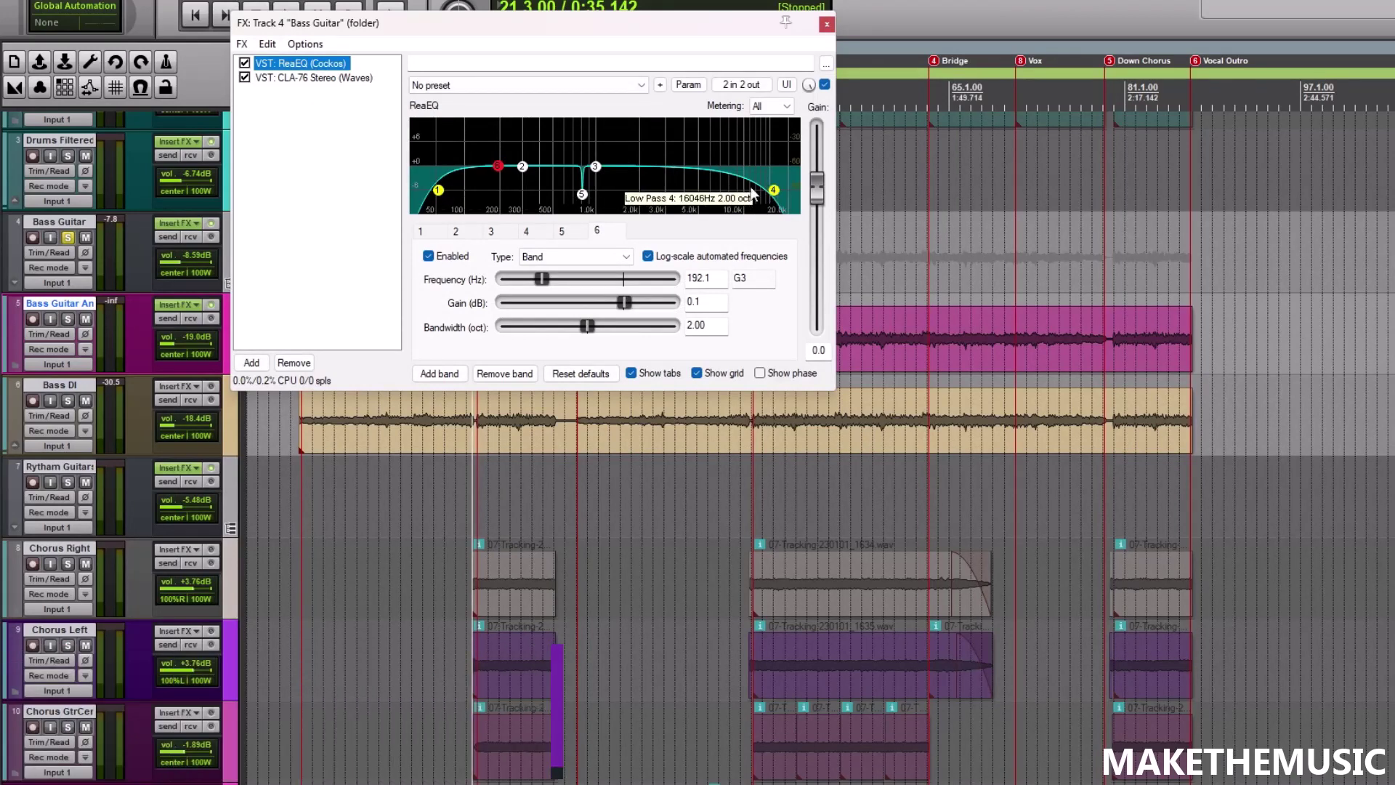
pyautogui.moveTo(583, 195)
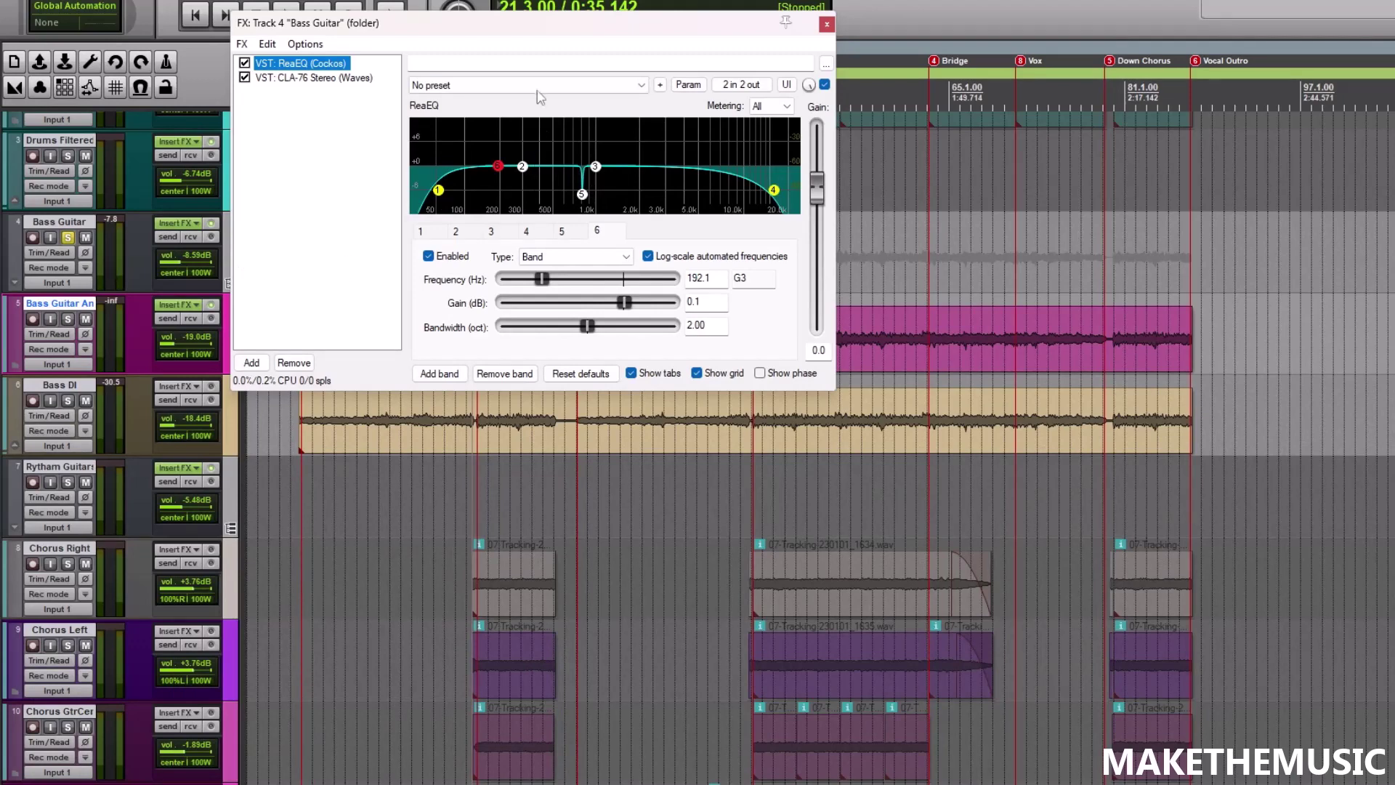
# Play the bass folder from 7.1.00 and select ReaEQ's narrow band 5 cut at 803 Hz
pyautogui.moveTo(469, 22); pyautogui.dragTo(665, 41)
pyautogui.click(313, 262)
pyautogui.press('space')
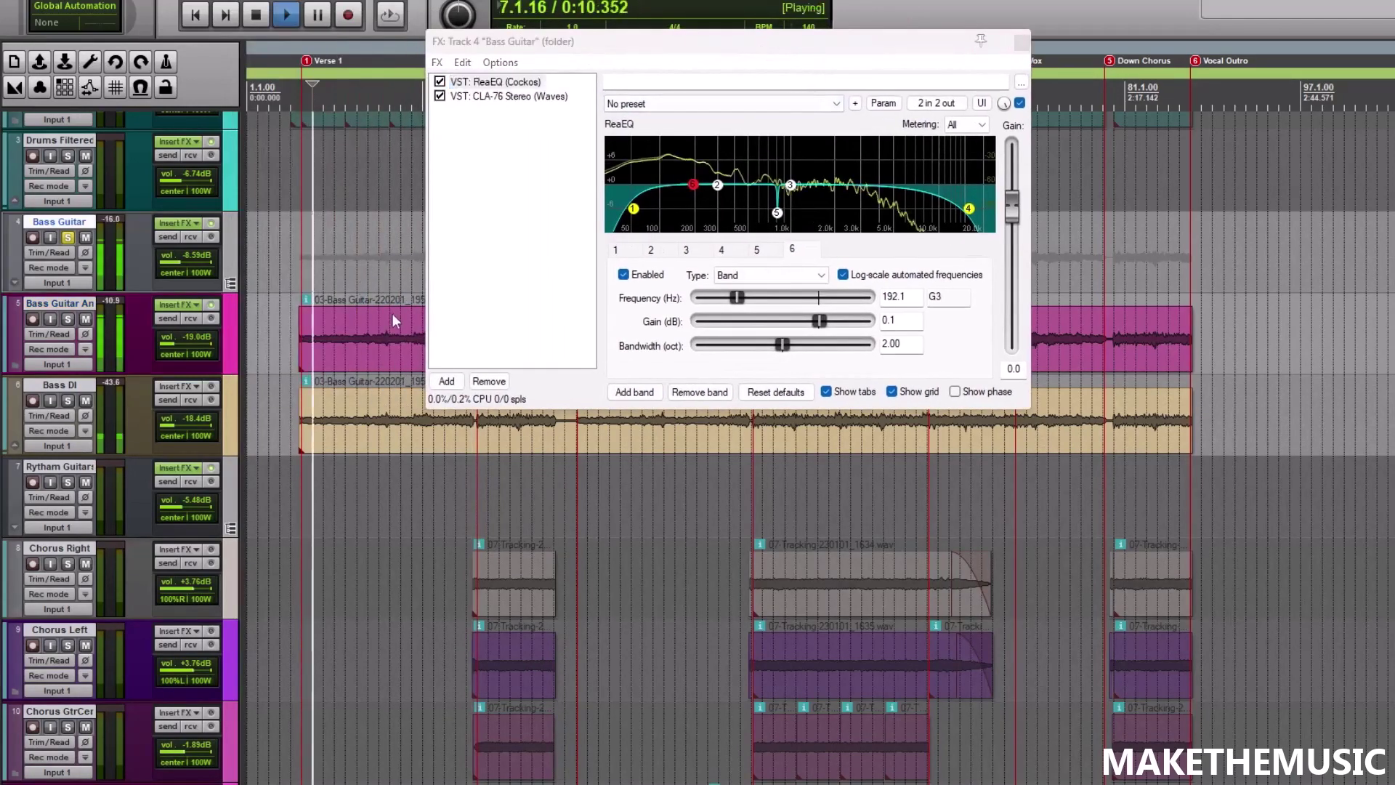
pyautogui.click(777, 215)
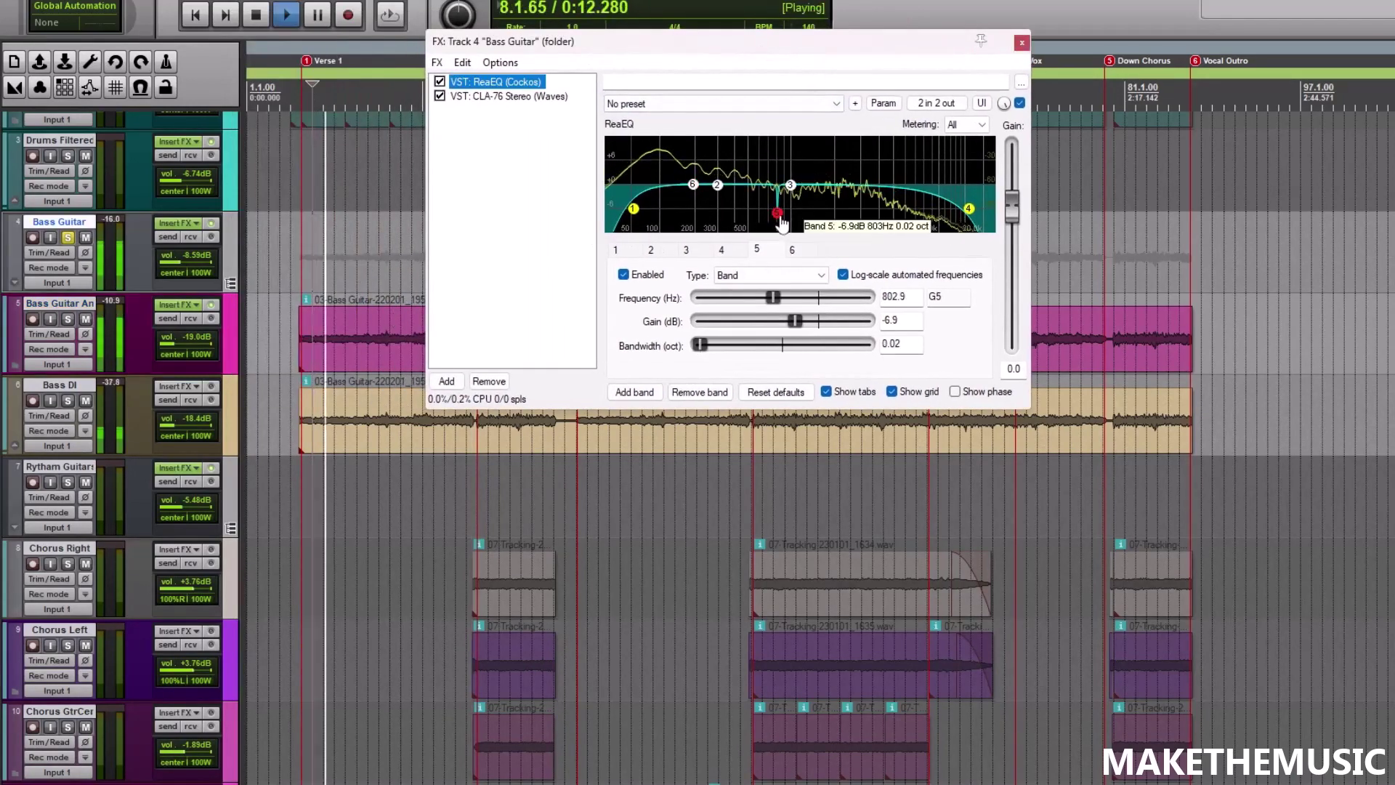
pyautogui.press('space')
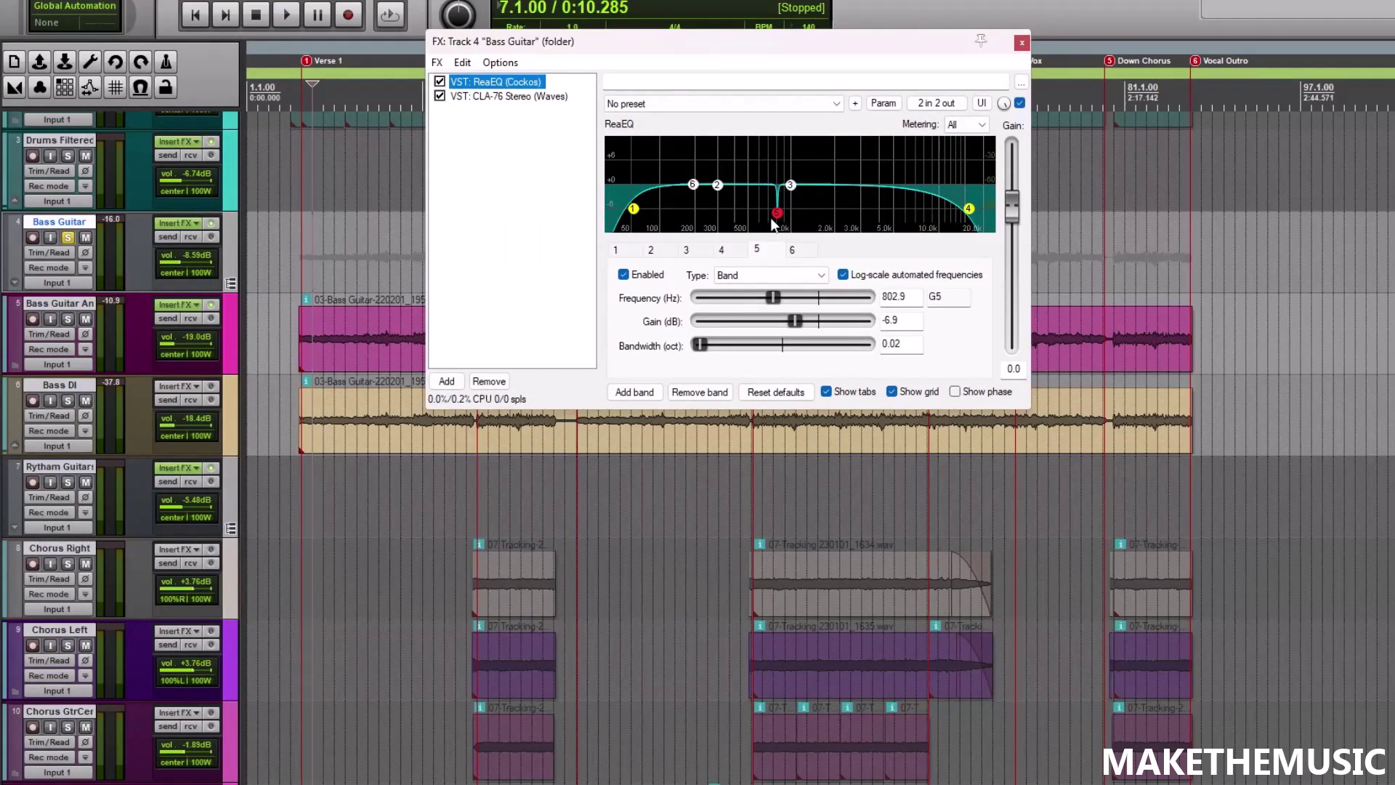
# Set ReaEQ band 5 on the bass folder to -6.8 dB gain and 0.08 oct bandwidth, auditioning from 7.1.00
pyautogui.moveTo(777, 218)
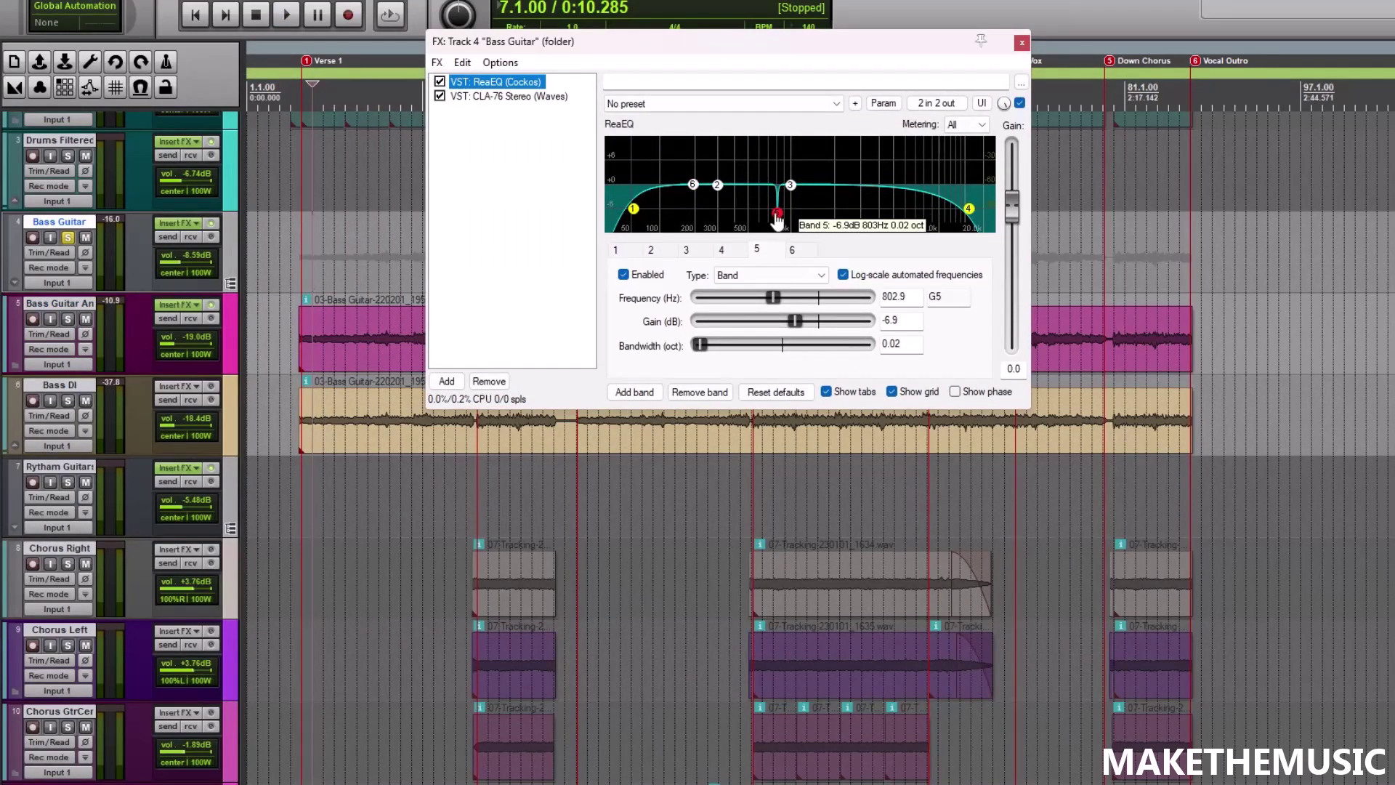
pyautogui.press('space')
pyautogui.moveTo(795, 321)
pyautogui.mouseDown()
pyautogui.moveTo(862, 324)
pyautogui.moveTo(814, 329)
pyautogui.mouseUp()
pyautogui.press('space')
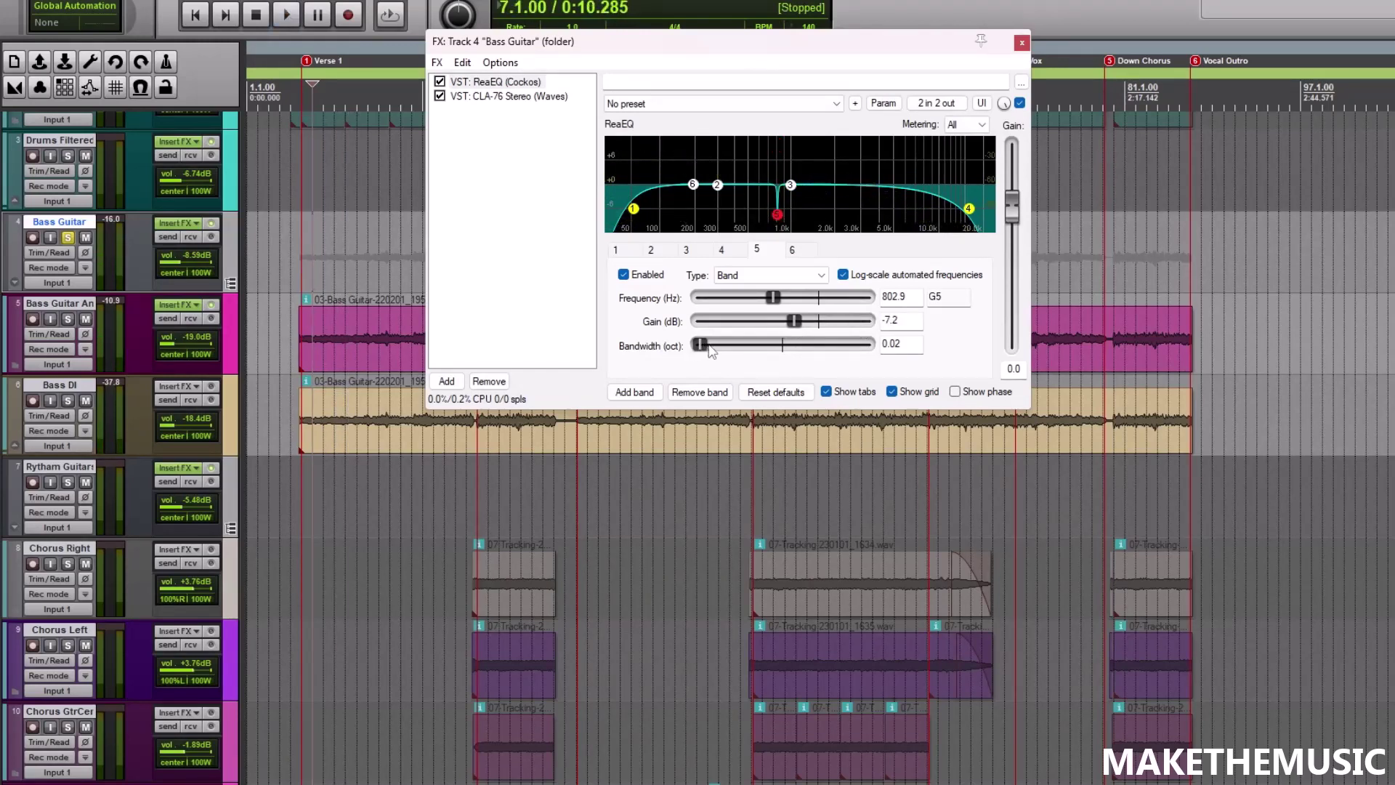
pyautogui.press('space')
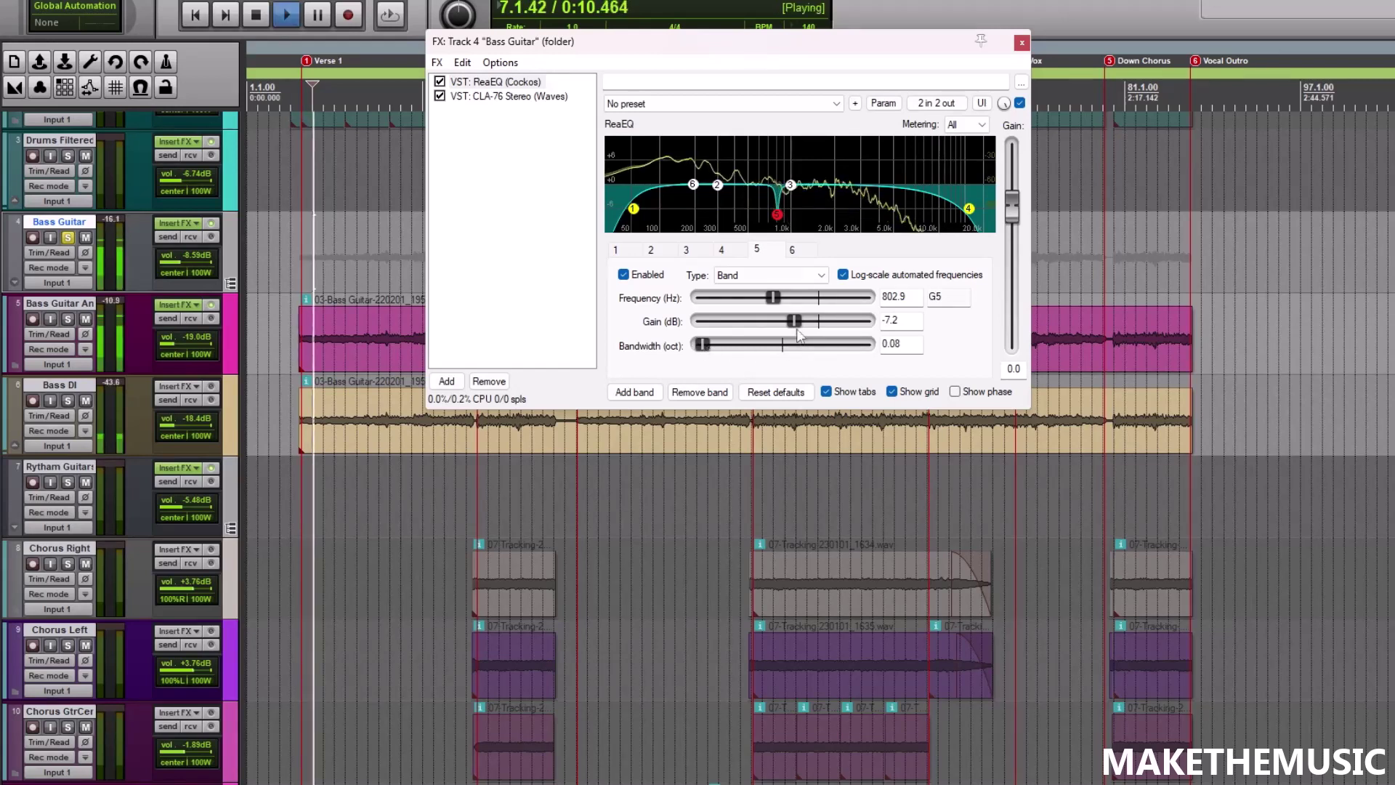
pyautogui.moveTo(795, 320)
pyautogui.mouseDown()
pyautogui.moveTo(849, 327)
pyautogui.moveTo(795, 327)
pyautogui.mouseUp()
pyautogui.press('space')
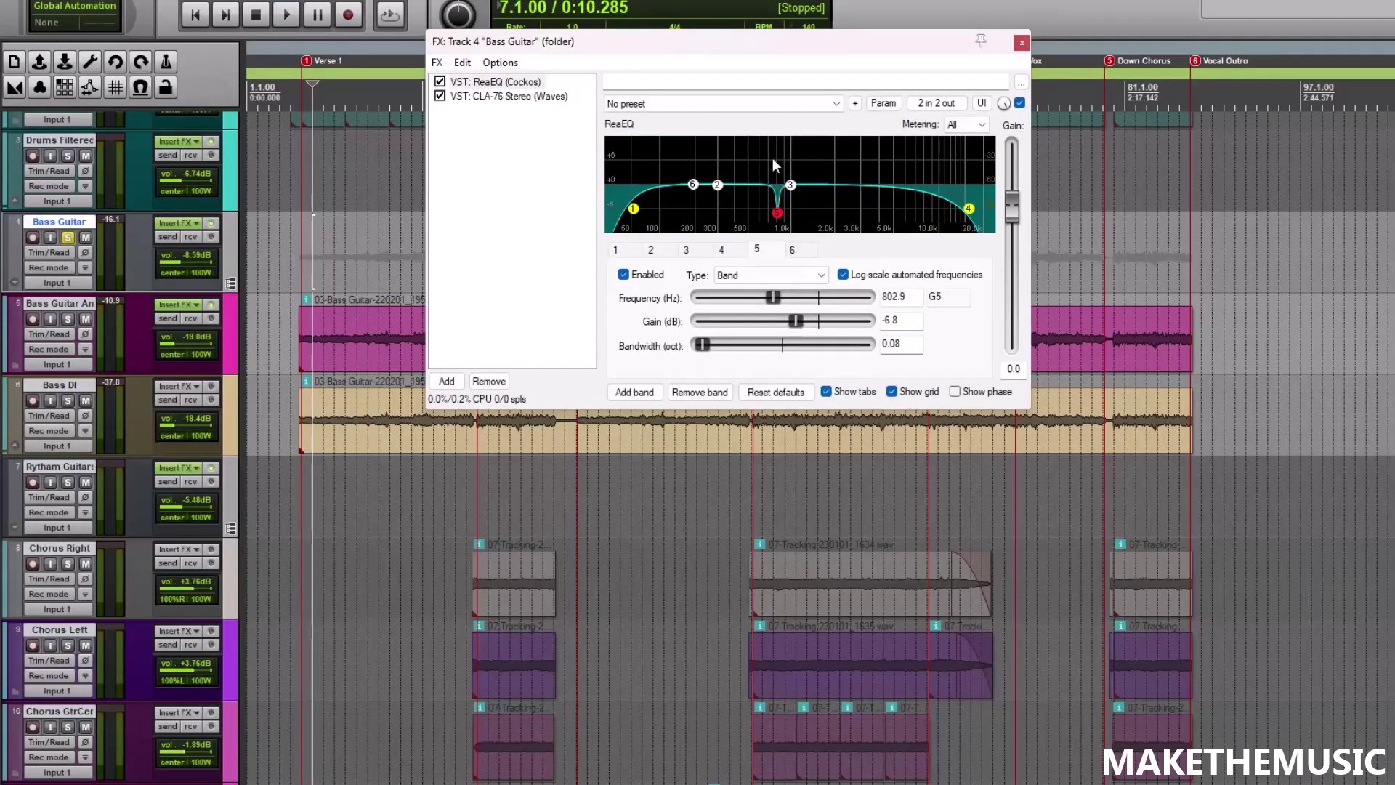
# Show the bass folder's CLA-76 compressor, watch its gain reduction while playing from 8.1.00, and close the effects window
pyautogui.click(500, 98)
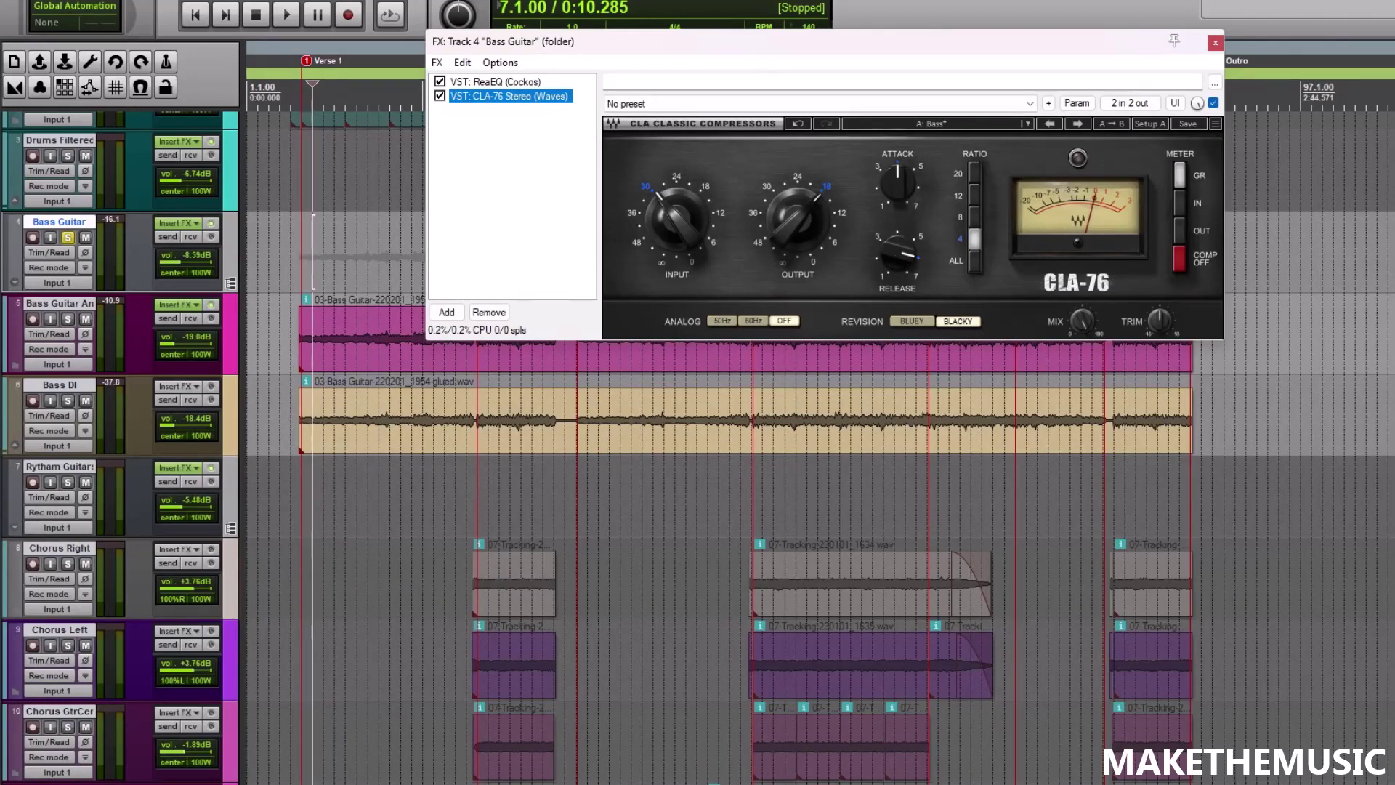
pyautogui.click(794, 219)
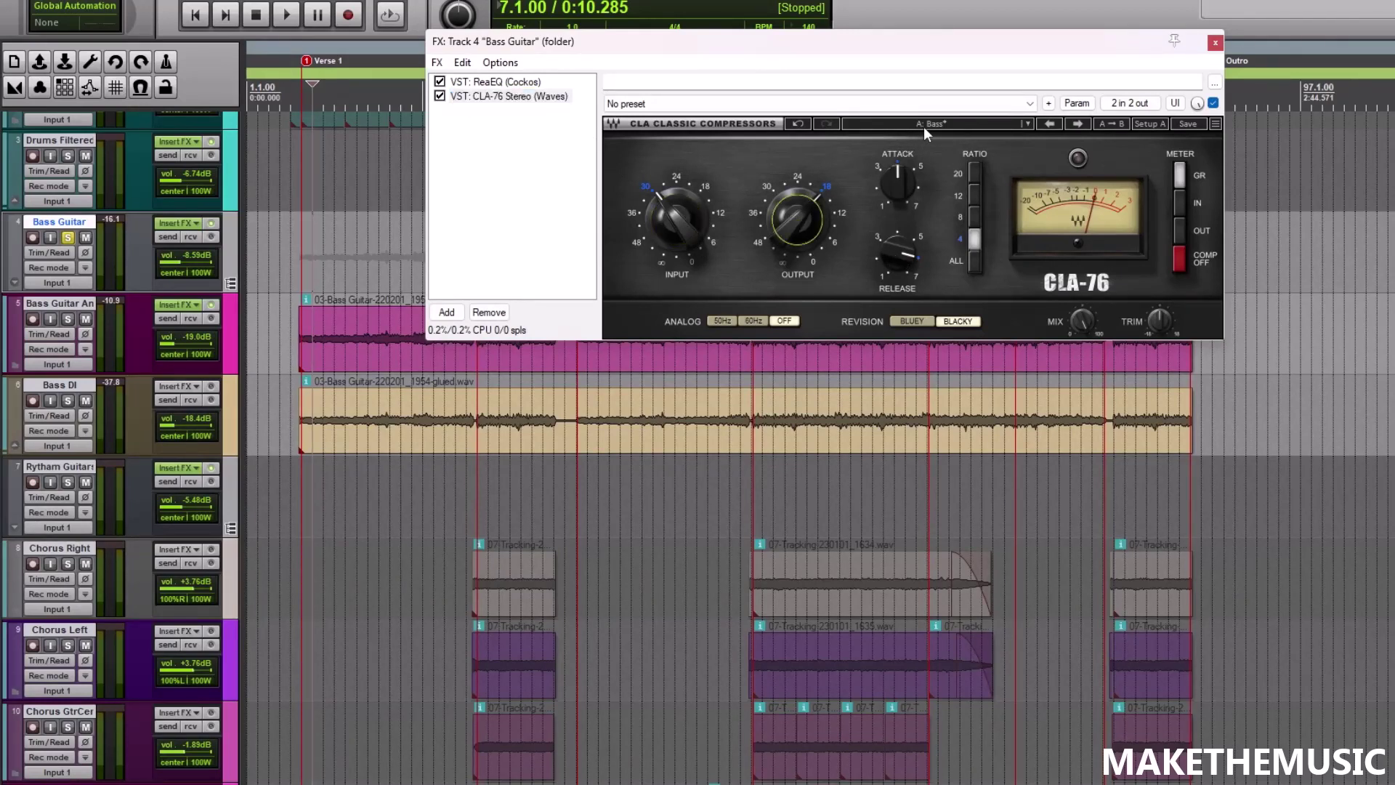
pyautogui.press('Tab')
pyautogui.click(330, 283)
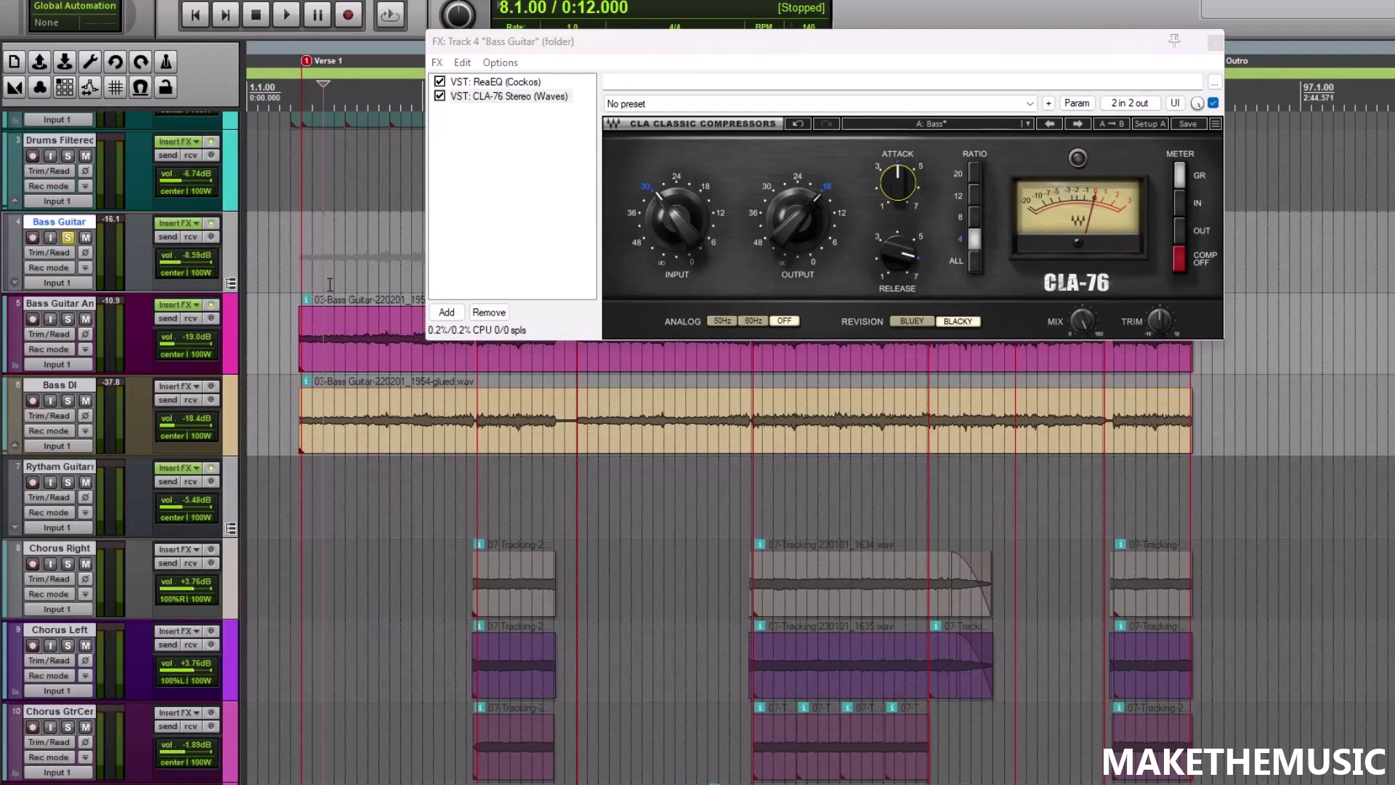
pyautogui.press('space')
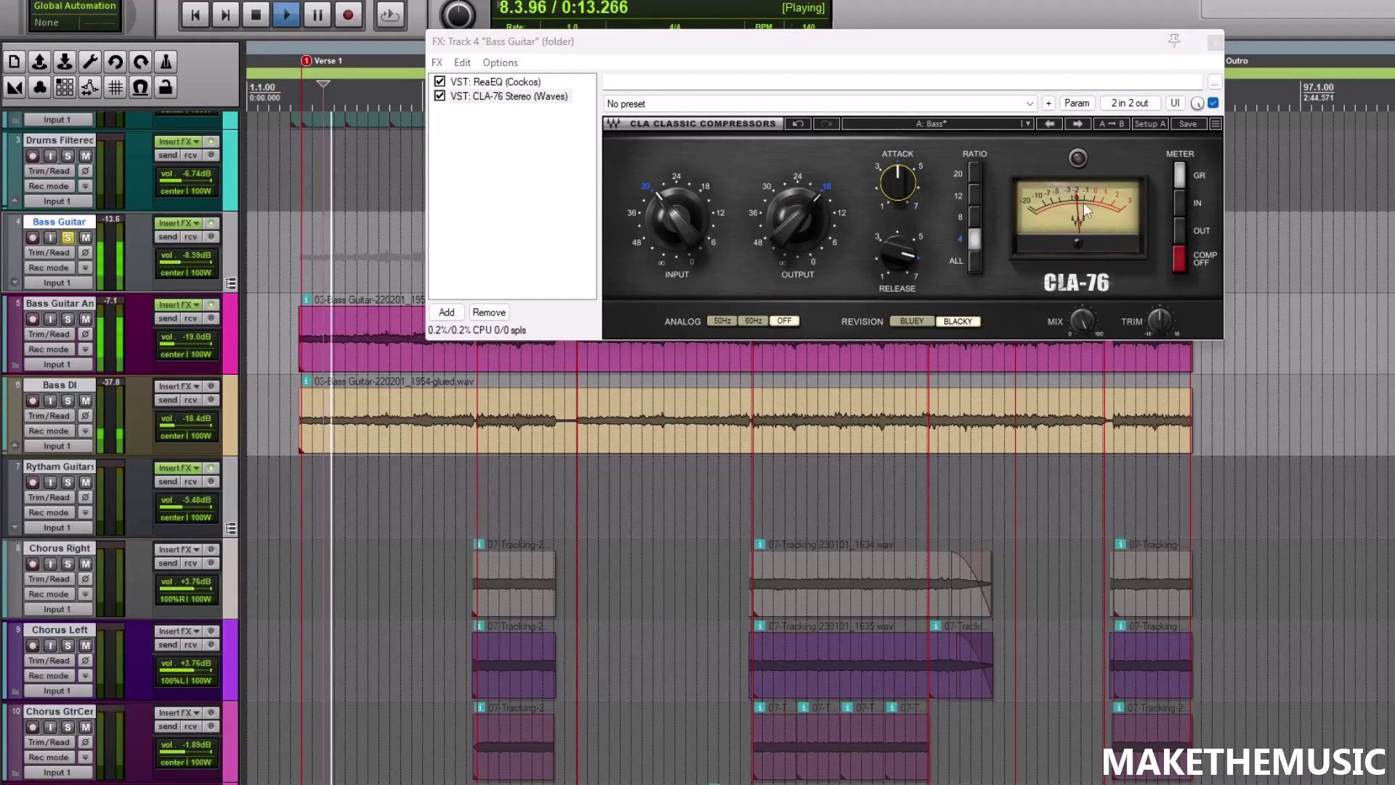
pyautogui.press('space')
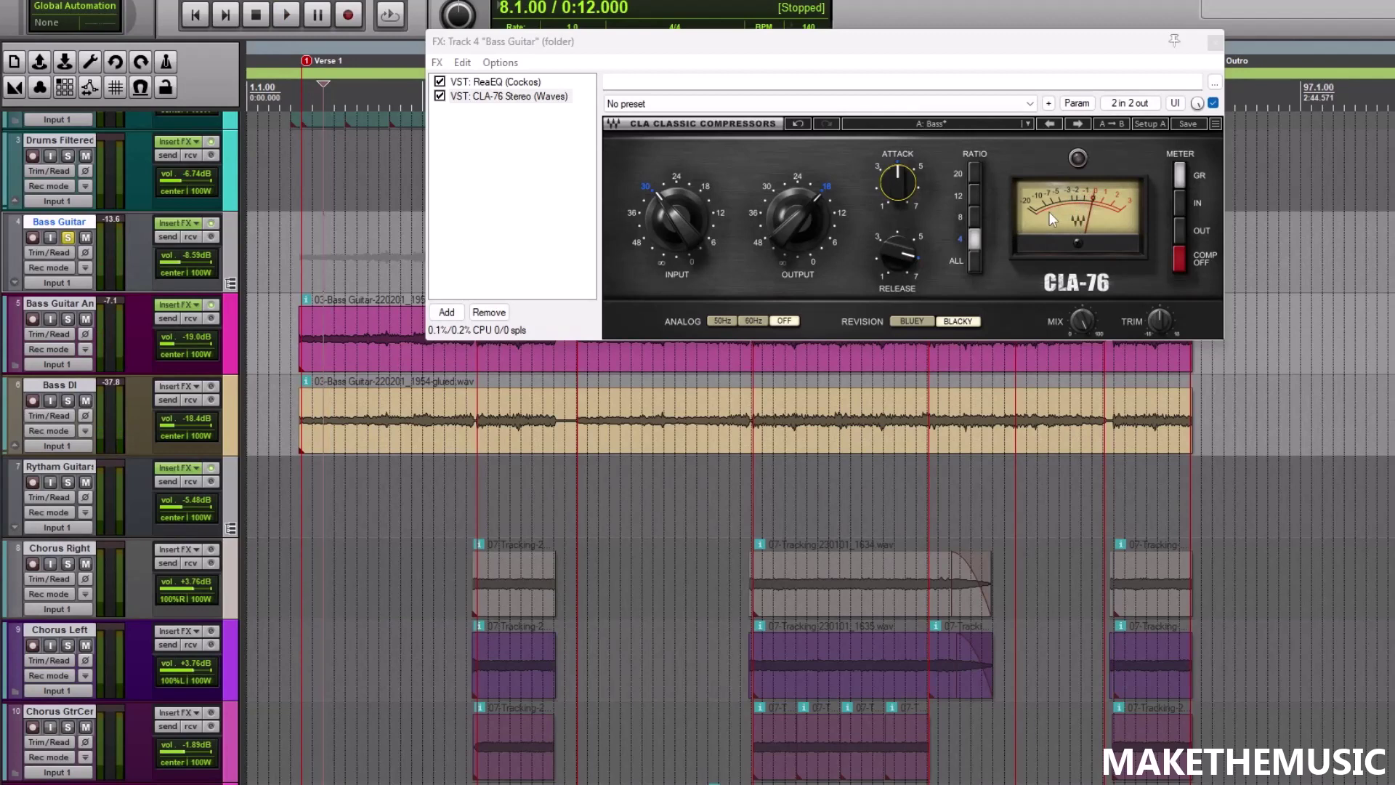
pyautogui.click(1215, 41)
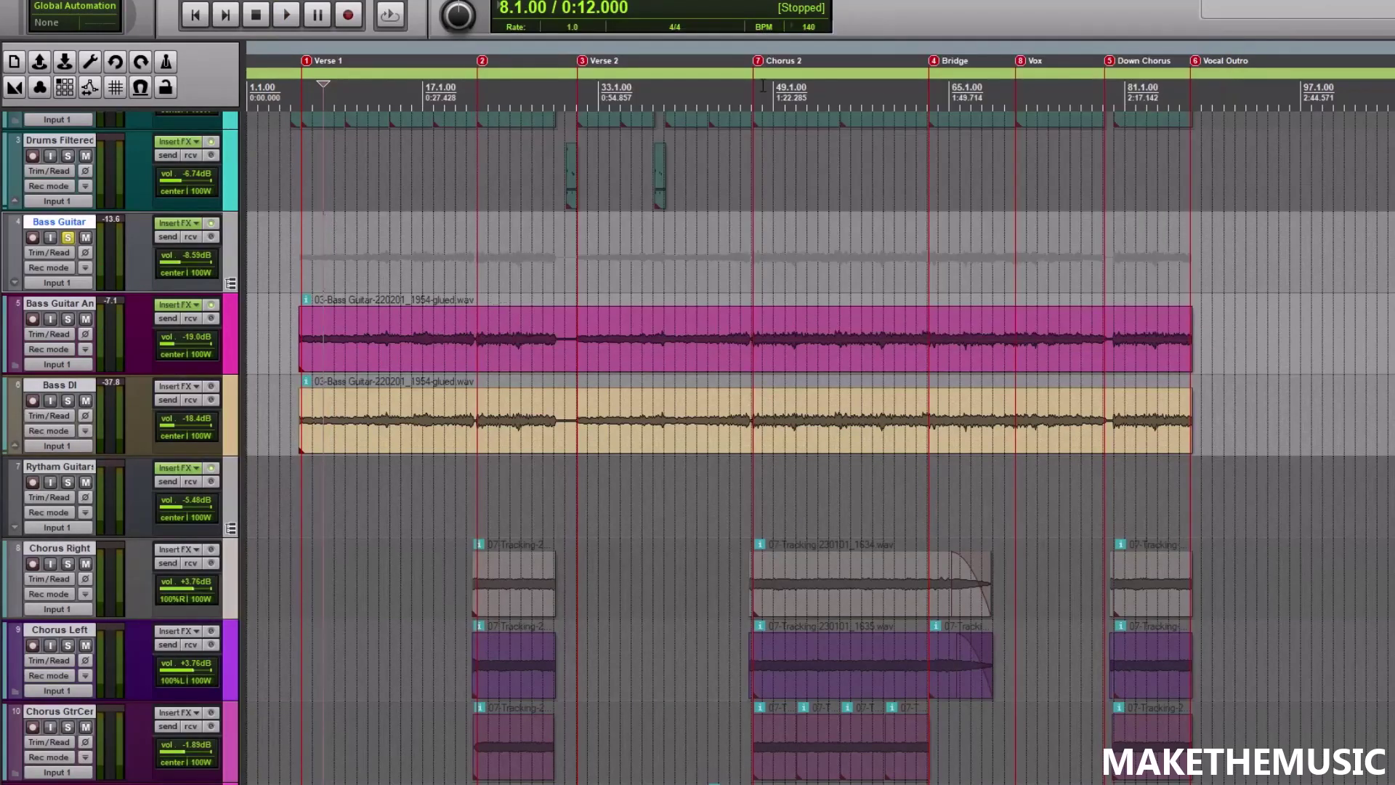
pyautogui.hotkey('ctrl', ']')
pyautogui.hotkey('ctrl', ']')
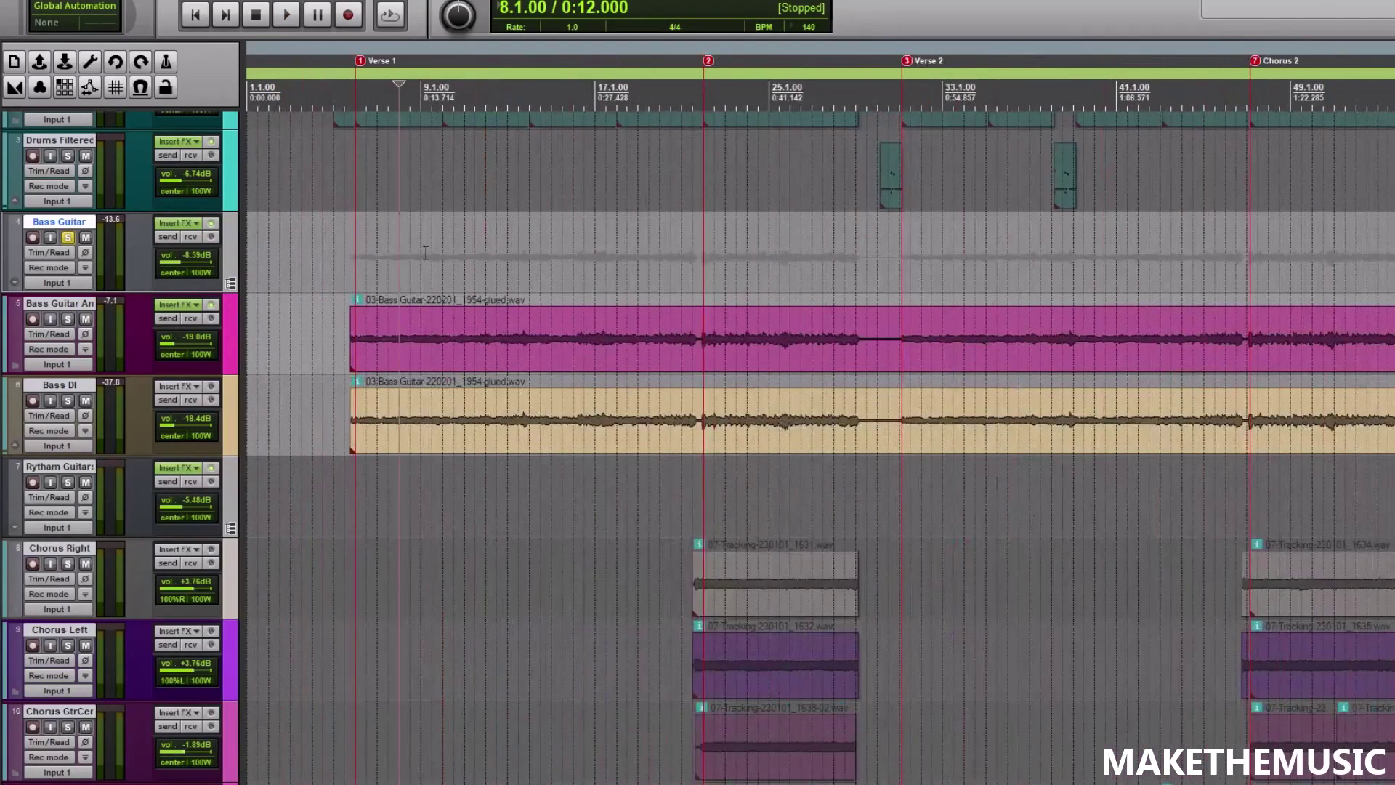
# Unsolo the Bass Guitar folder and play the full mix from 18.3.00, just before the first chorus
pyautogui.click(426, 252)
pyautogui.hotkey('ctrl', ']')
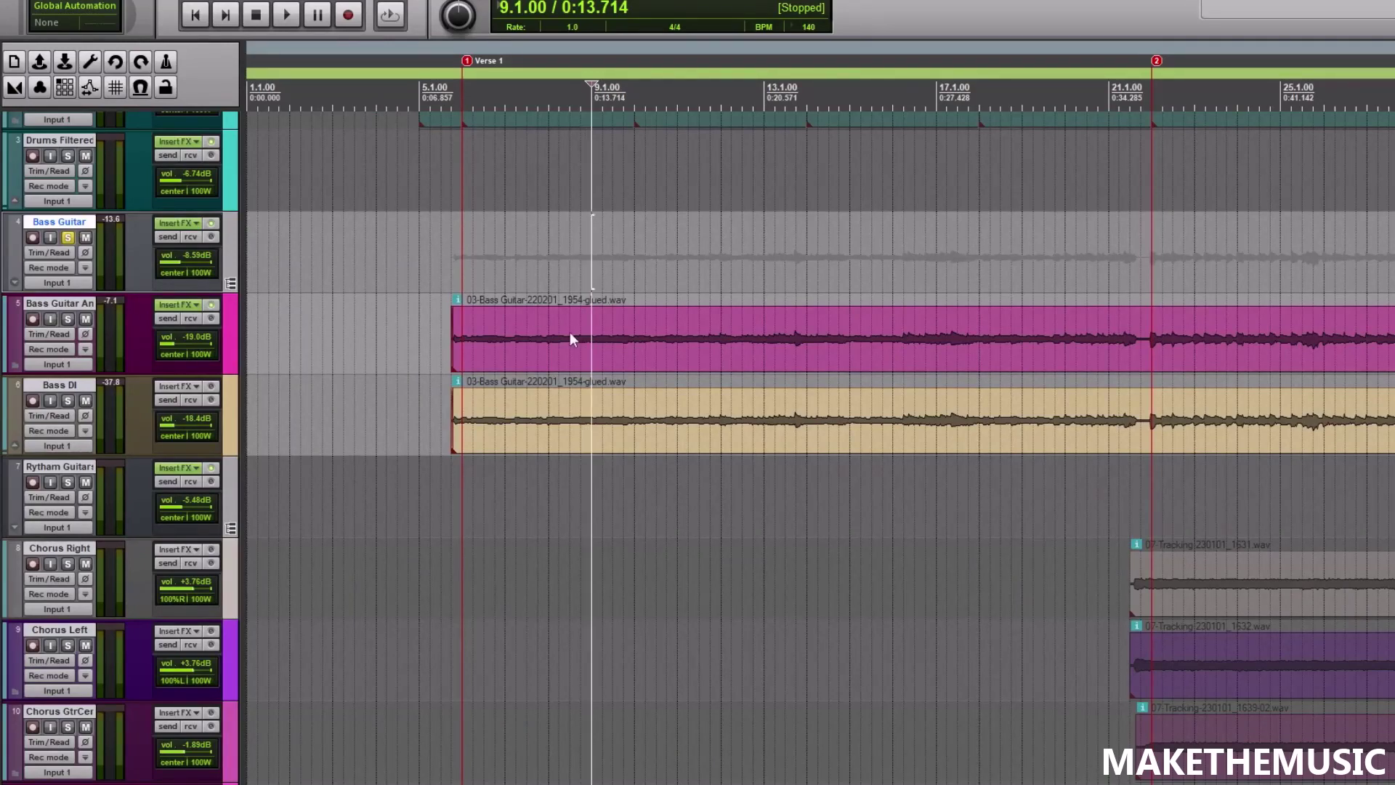
pyautogui.press('r')
pyautogui.press('r')
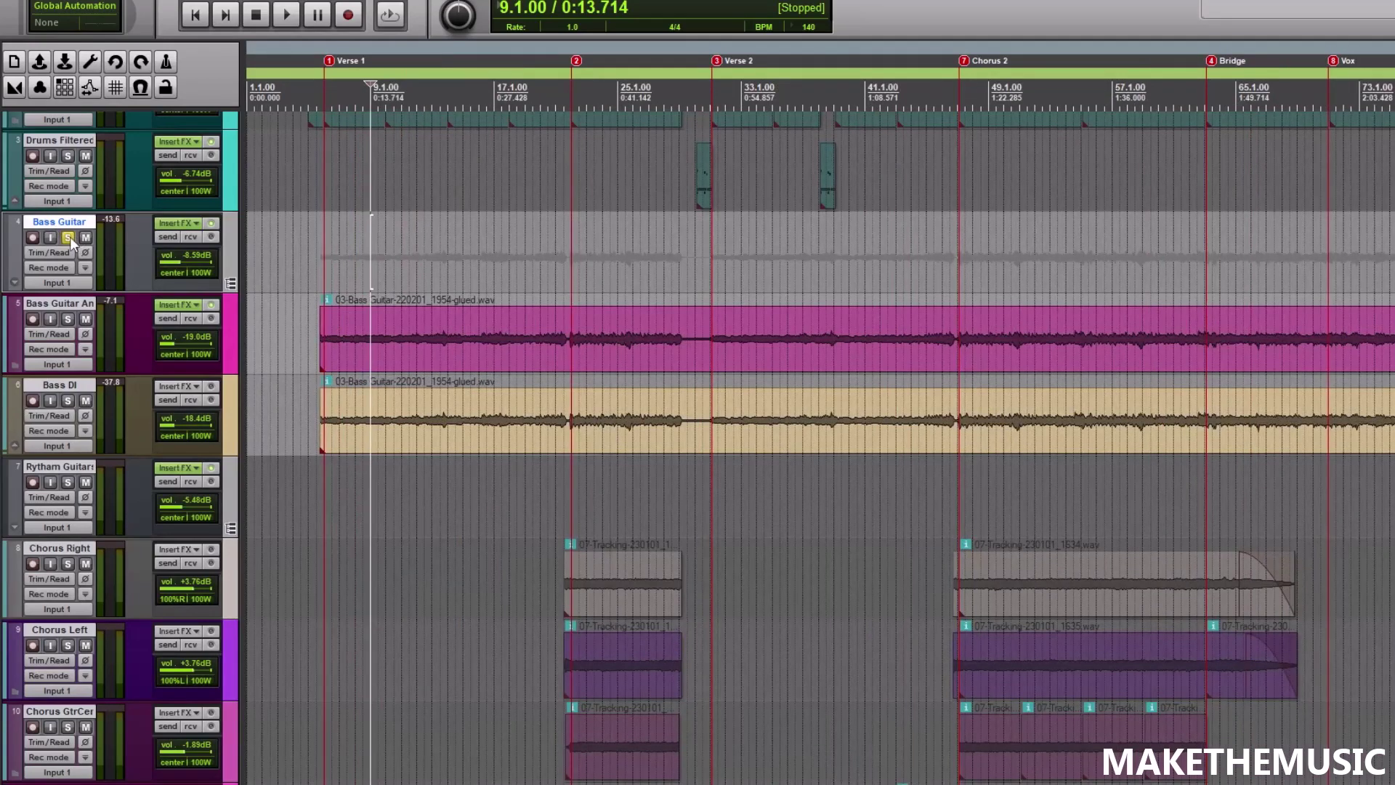
pyautogui.click(618, 582)
pyautogui.press('t')
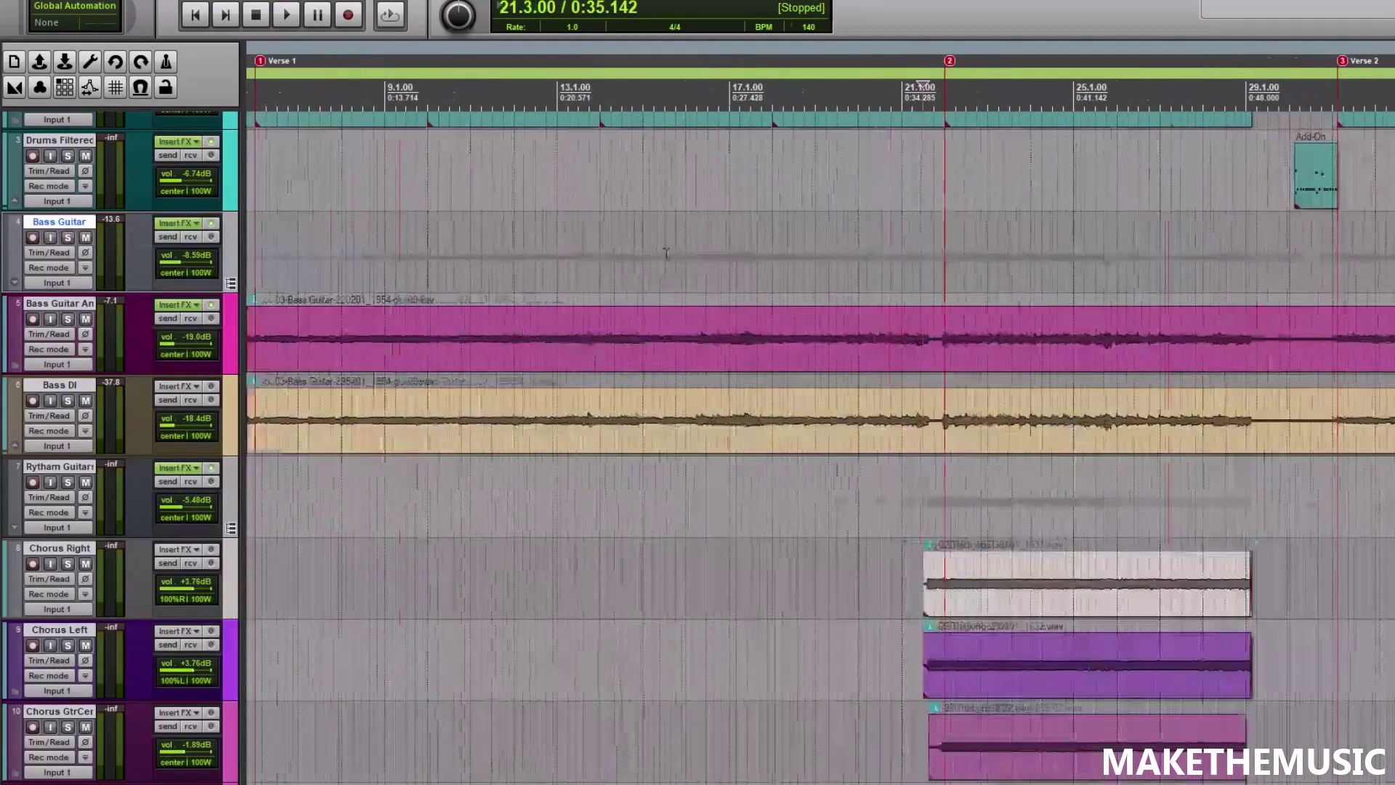
pyautogui.click(772, 255)
pyautogui.click(794, 261)
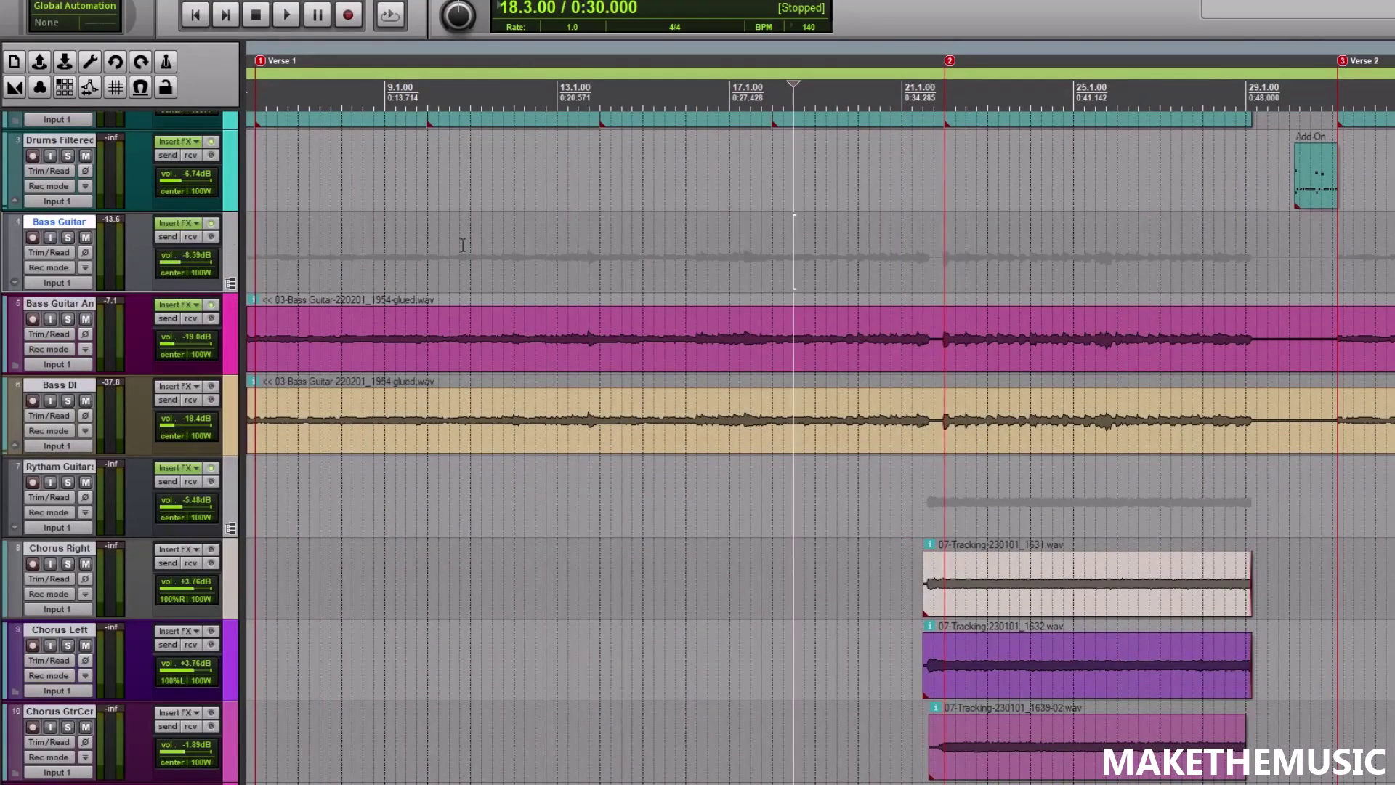
pyautogui.scroll(1, 461, 247)
pyautogui.scroll(2, 218, 283)
pyautogui.press('space')
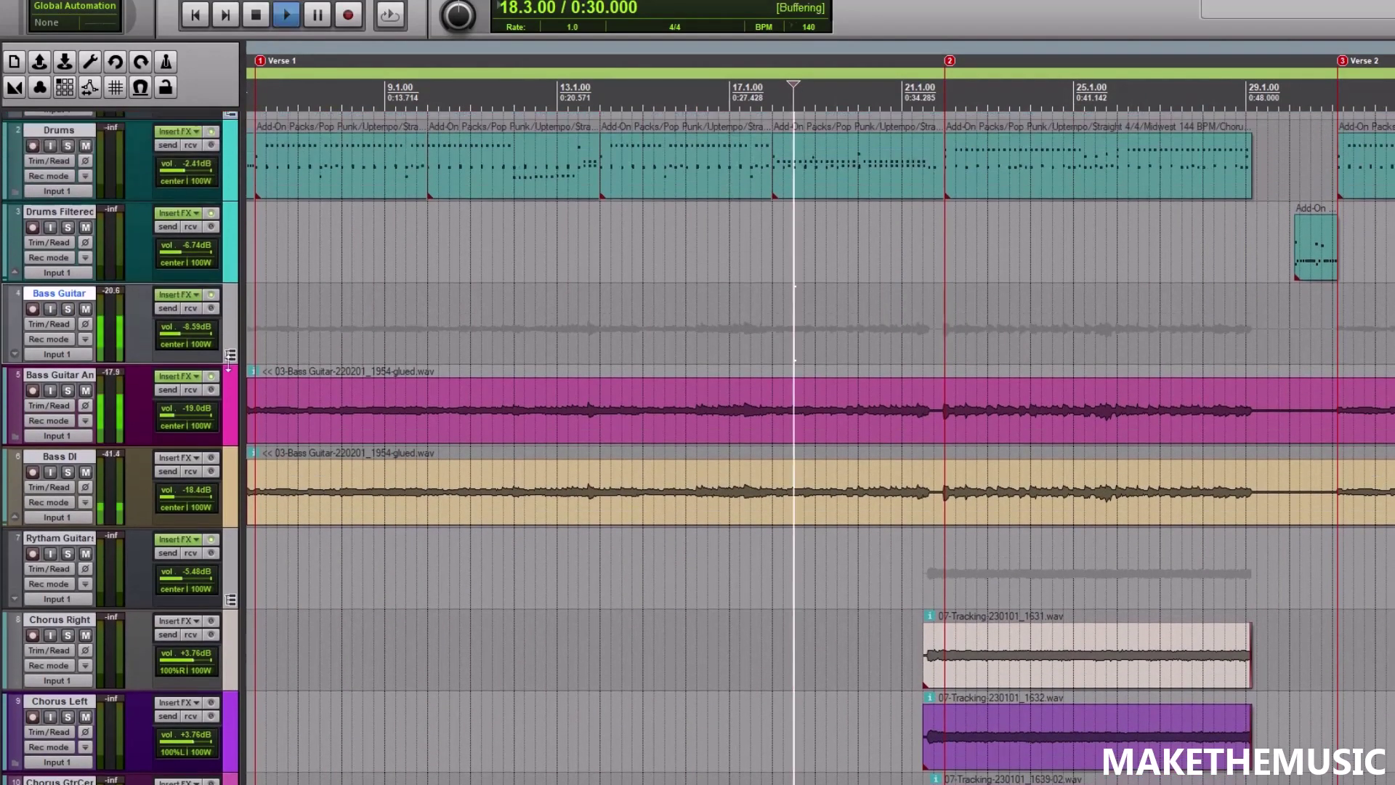
# Compare the bass tone in the mix by repeatedly bypassing and enabling the effects of the Bass Guitar folder and amped bass track
pyautogui.click(213, 292)
pyautogui.click(214, 377)
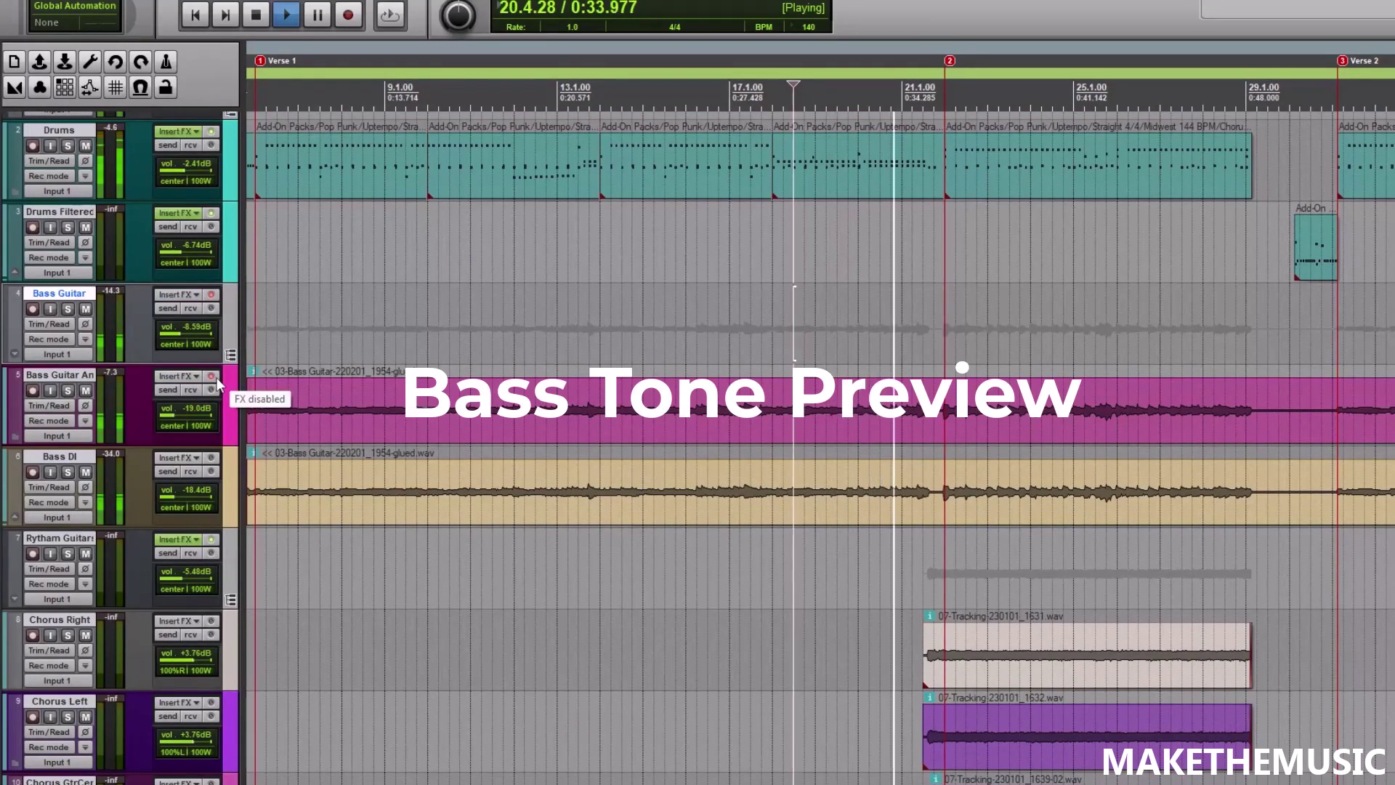
pyautogui.click(213, 376)
pyautogui.click(211, 295)
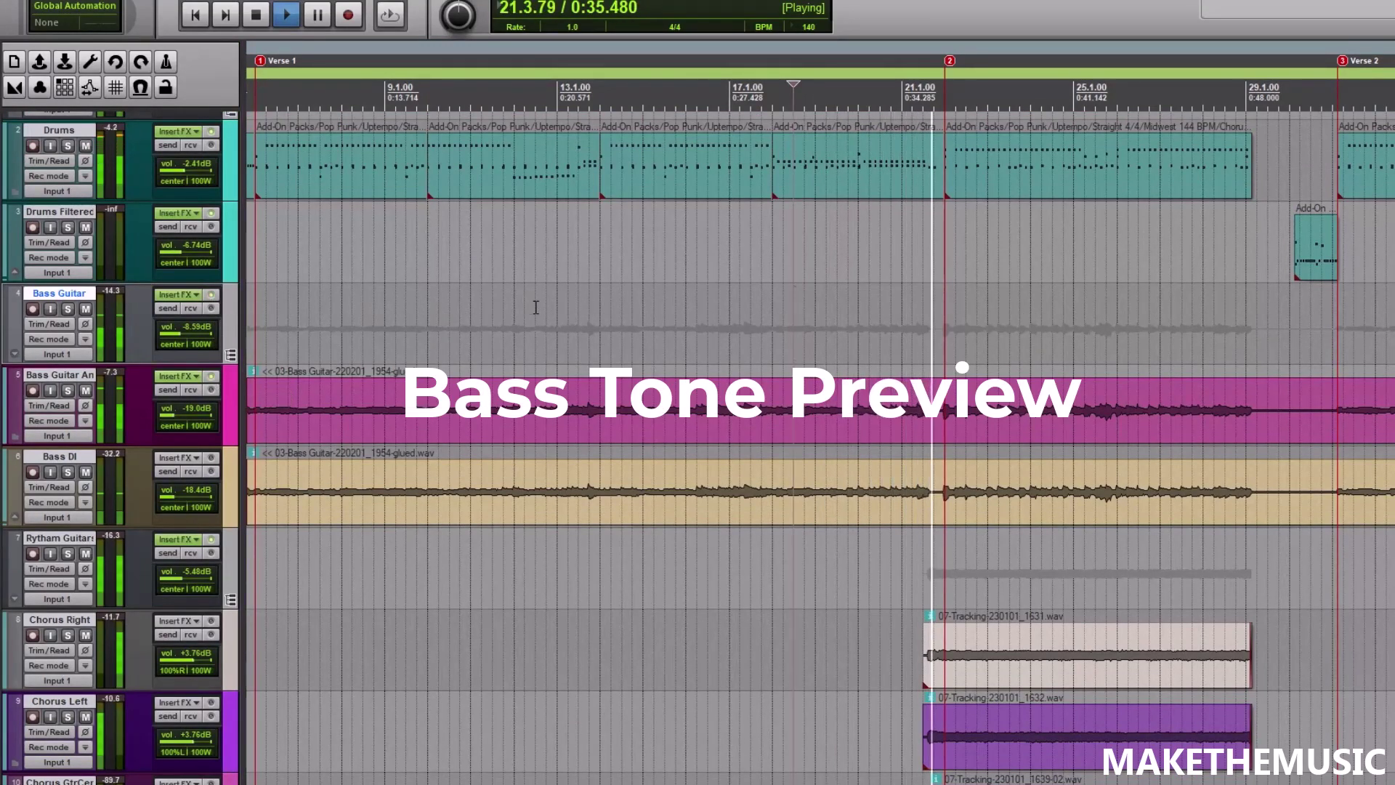
pyautogui.click(216, 375)
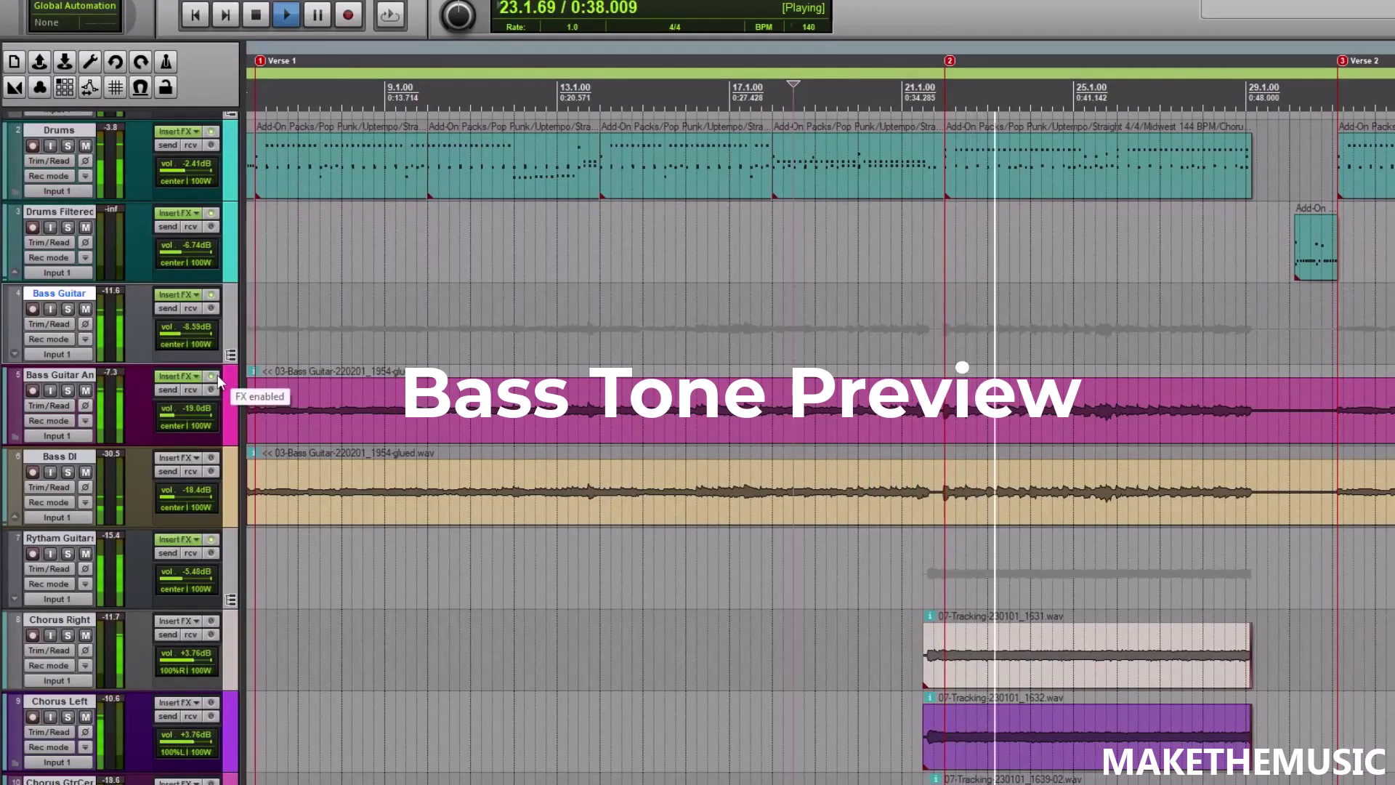
pyautogui.click(216, 295)
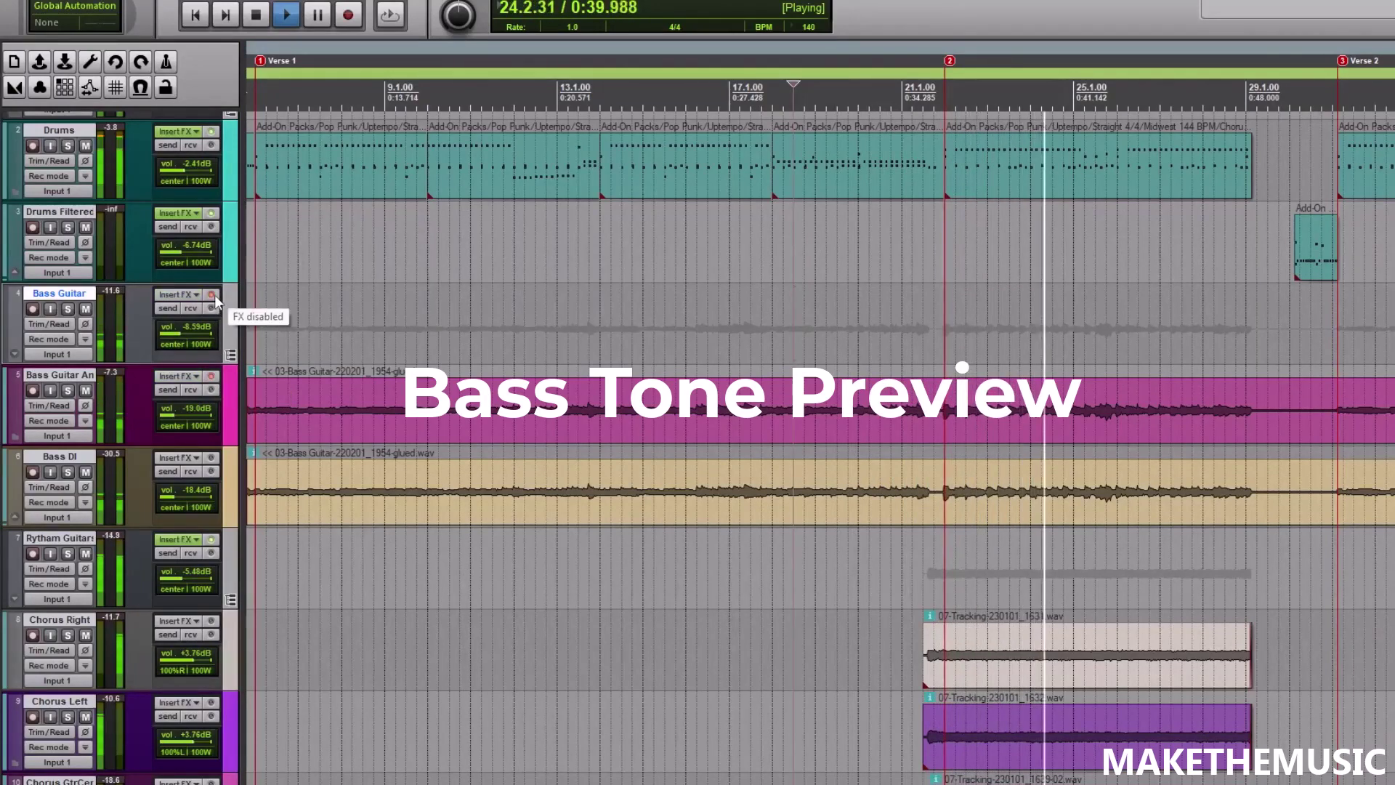
# Set the Bass Guitar folder's volume to -6.46 dB, enable the folder's and amped bass track's effects, and stop playback
pyautogui.moveTo(178, 332); pyautogui.dragTo(196, 332)
pyautogui.click(211, 295)
pyautogui.click(212, 375)
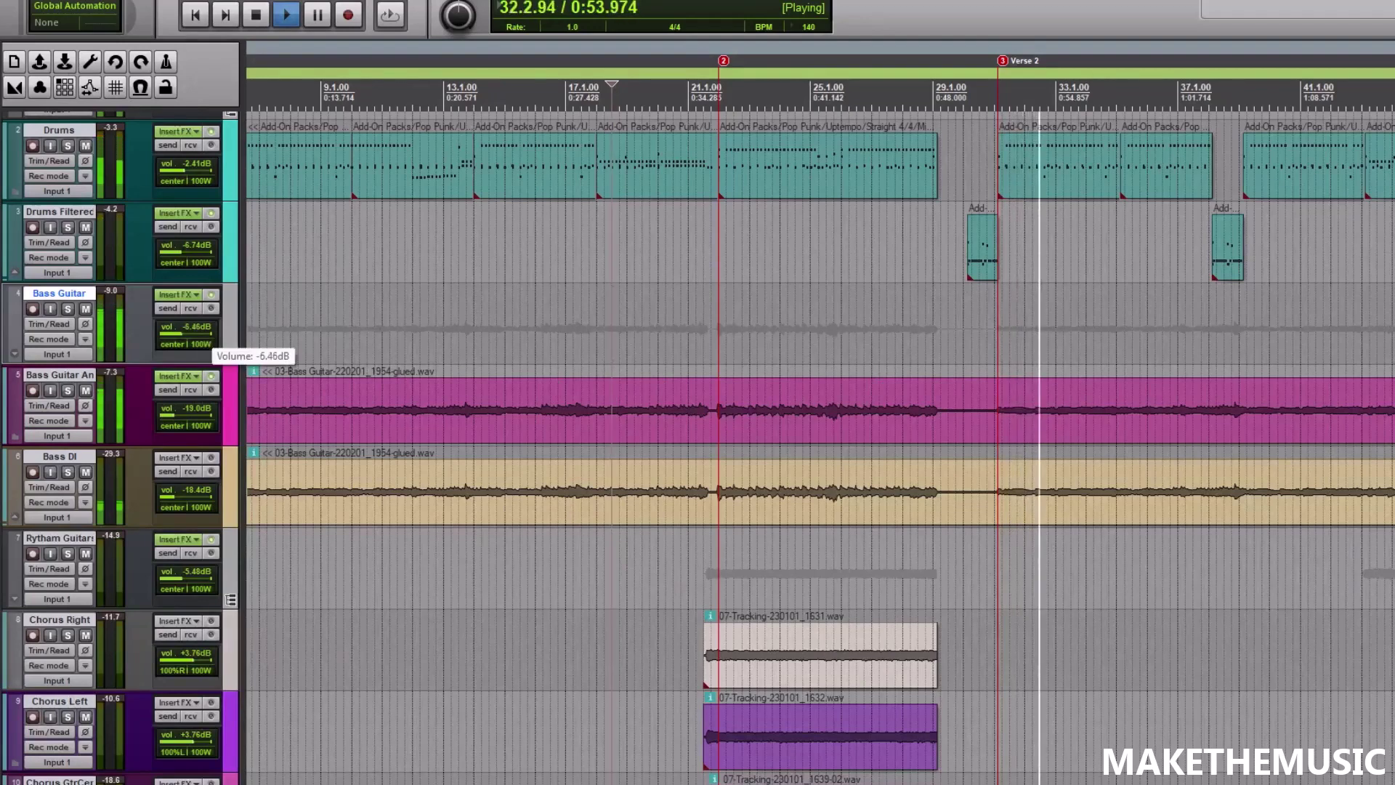
pyautogui.hotkey('ctrl', '[')
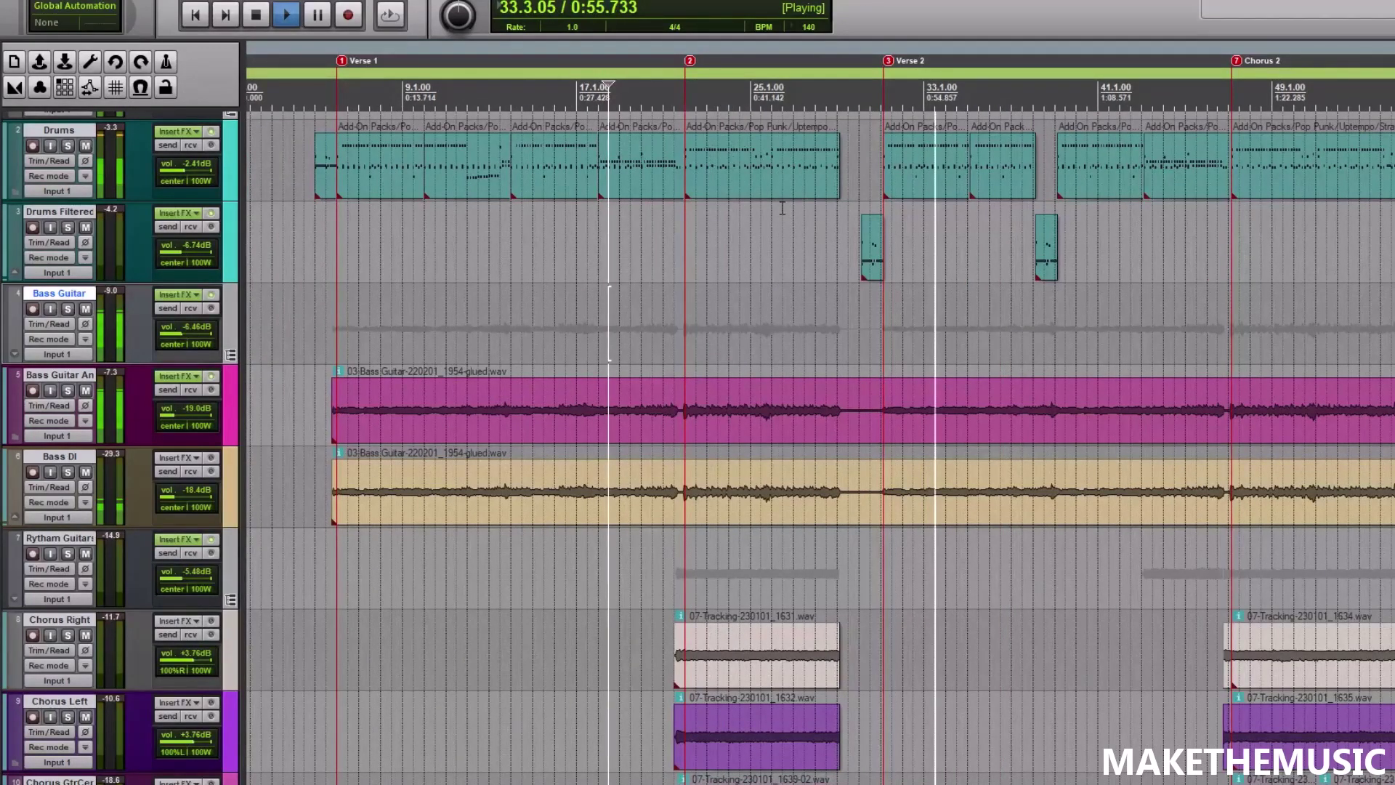
pyautogui.press('space')
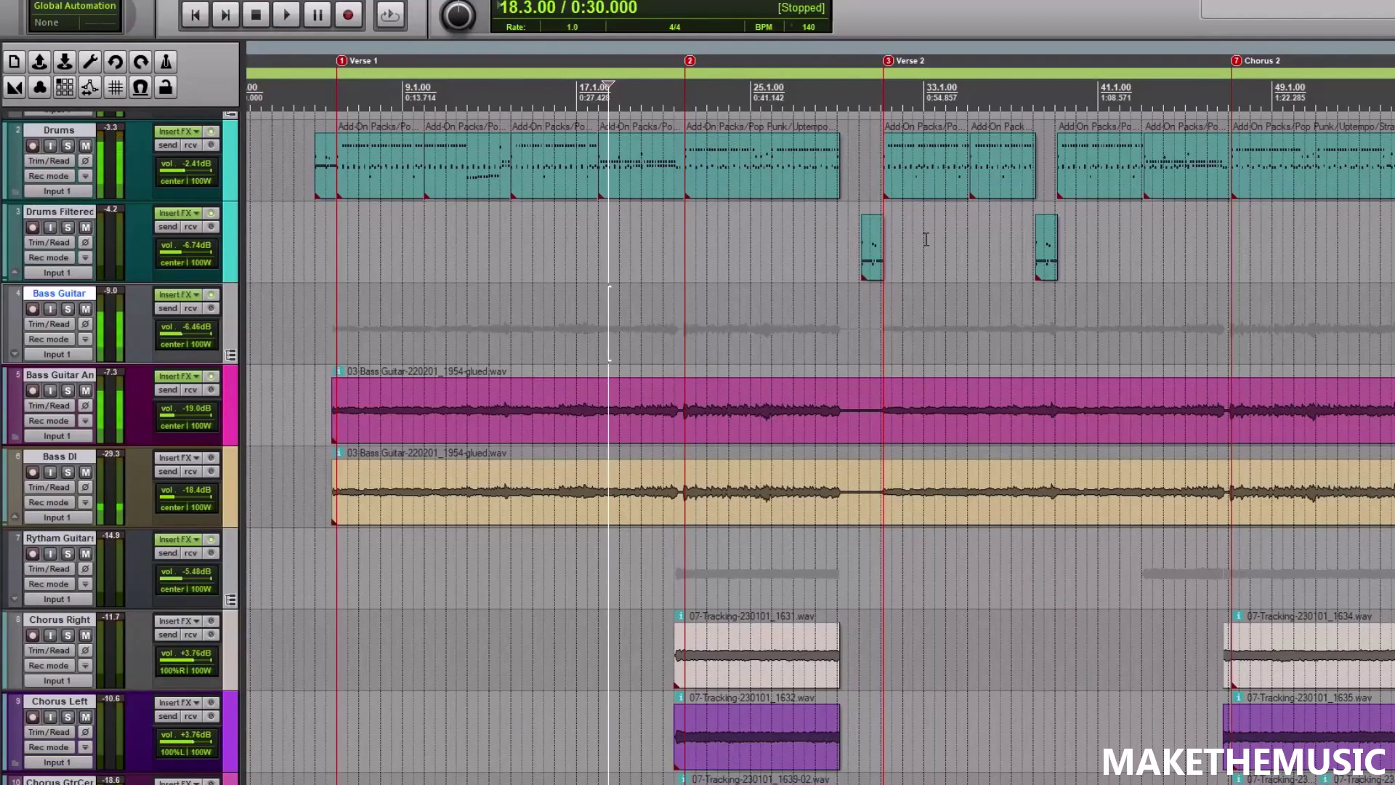